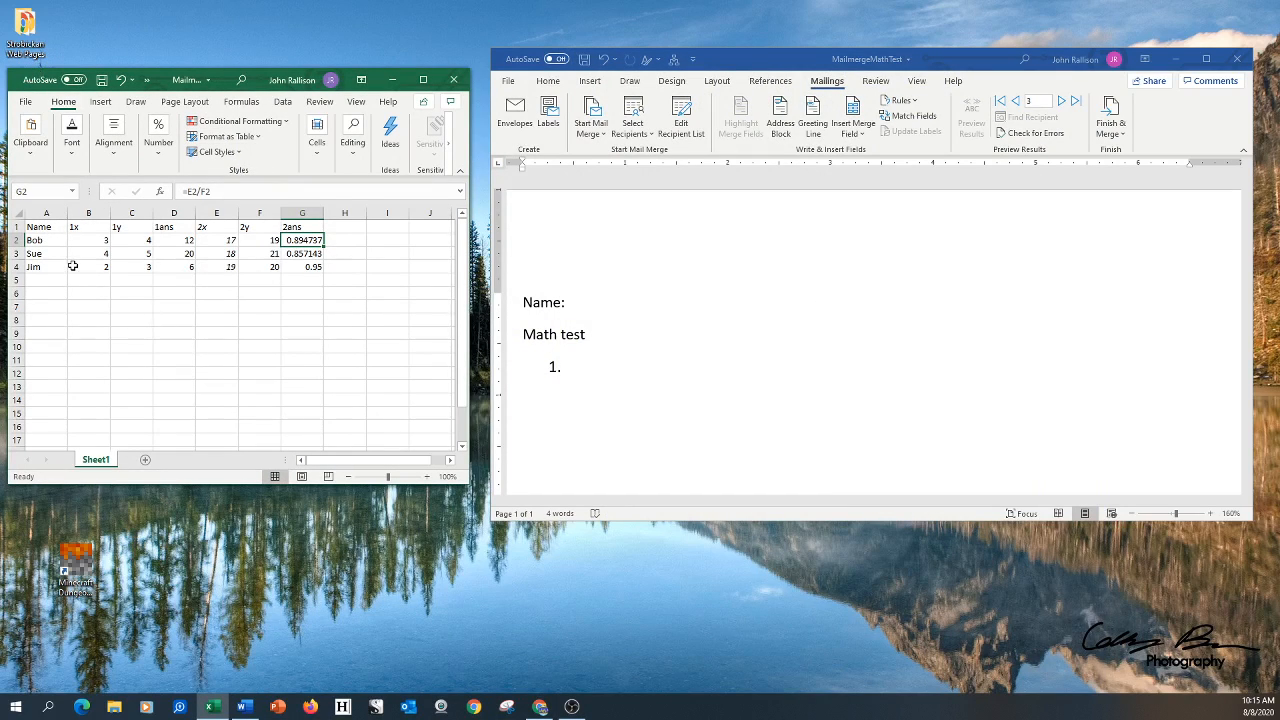
# Step: Examine the worksheet's header row and the columns Name, 1x, 1y, 1ans, 2x, 2y and 2ans
pyautogui.click(15, 226)
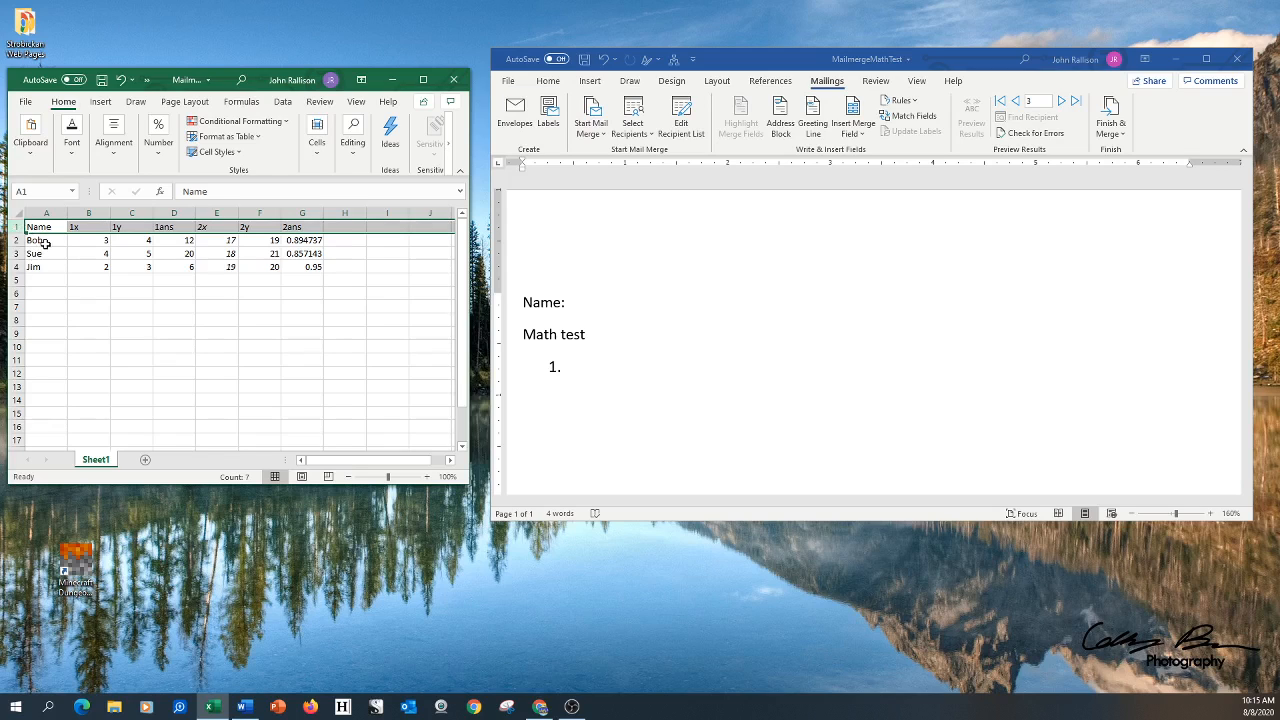
pyautogui.click(55, 213)
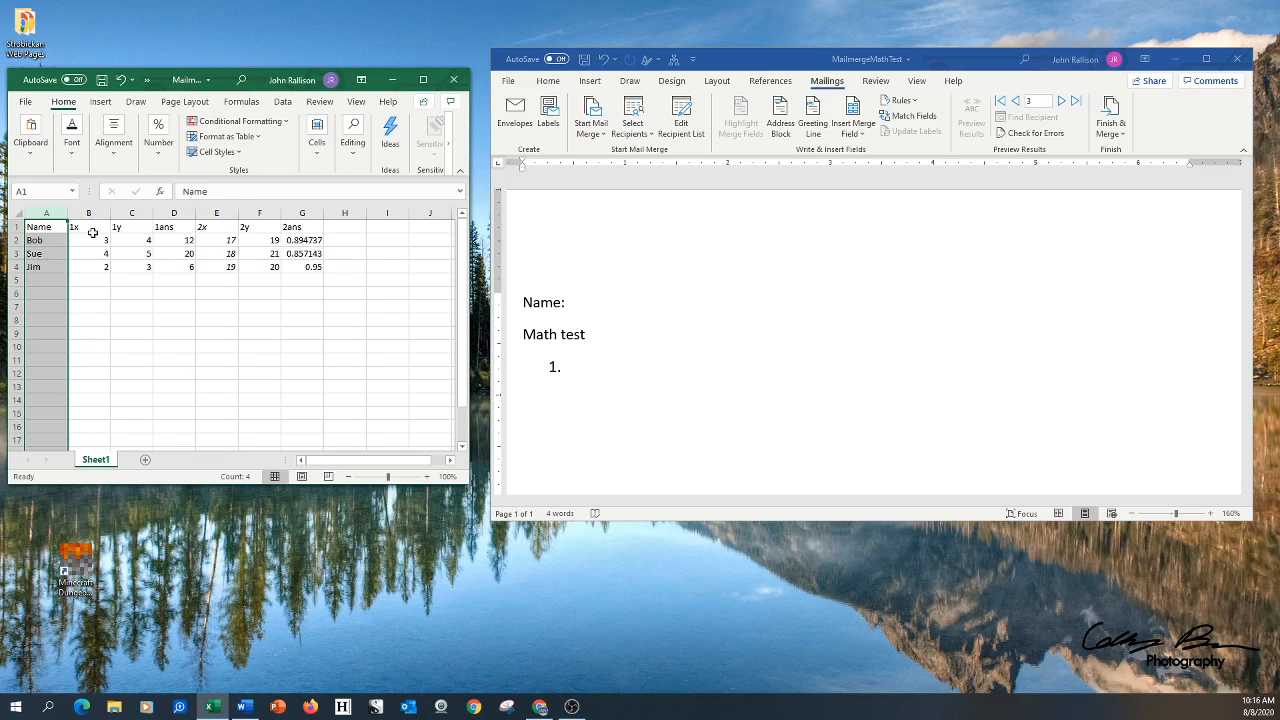
pyautogui.click(88, 230)
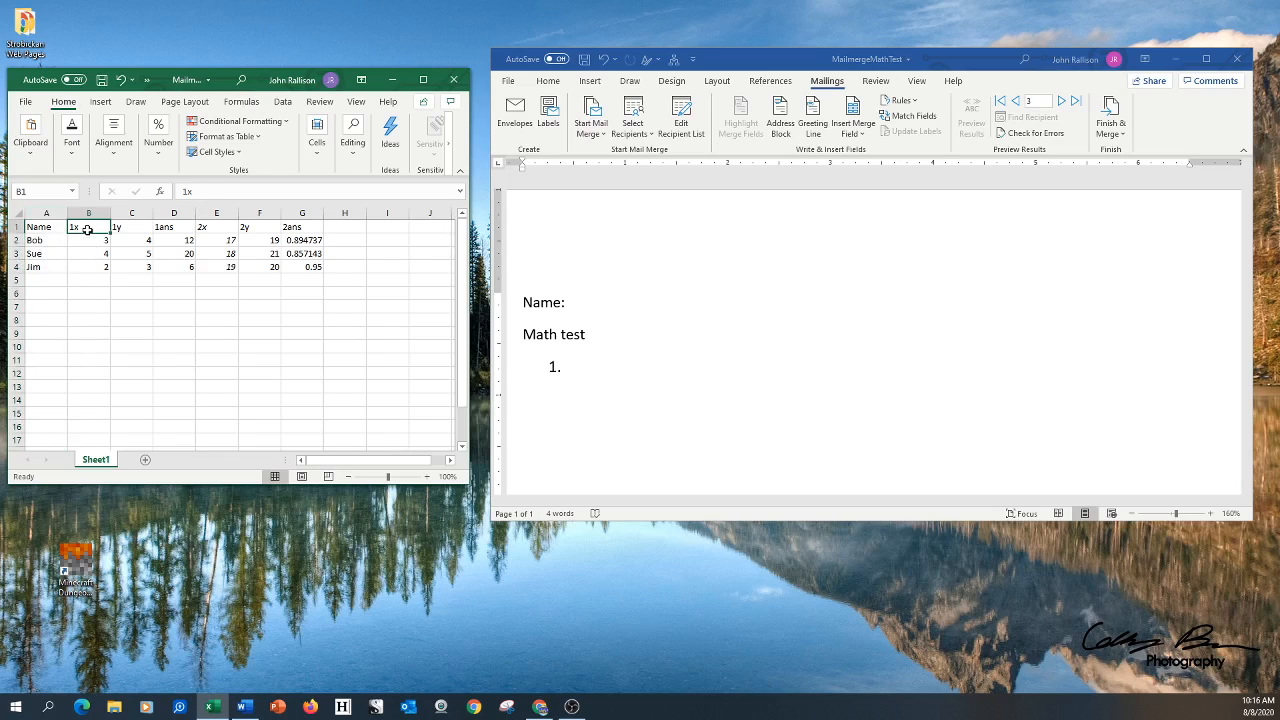
pyautogui.click(118, 229)
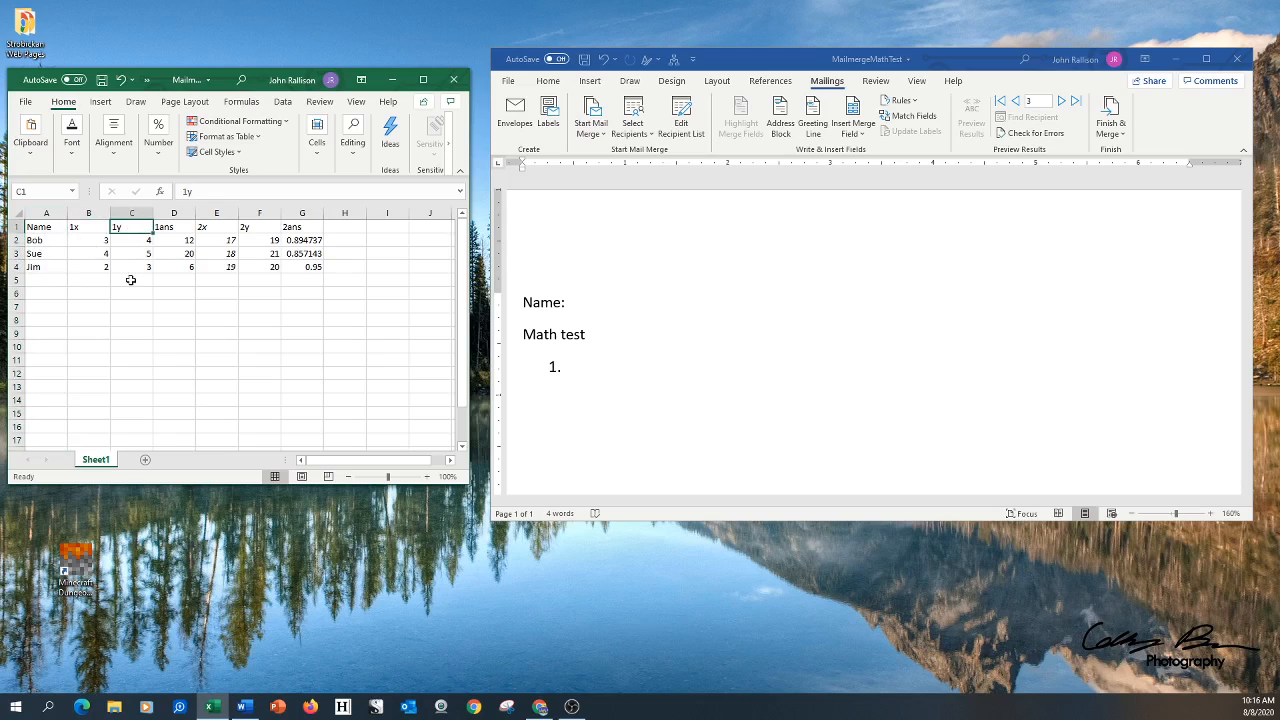
pyautogui.click(180, 231)
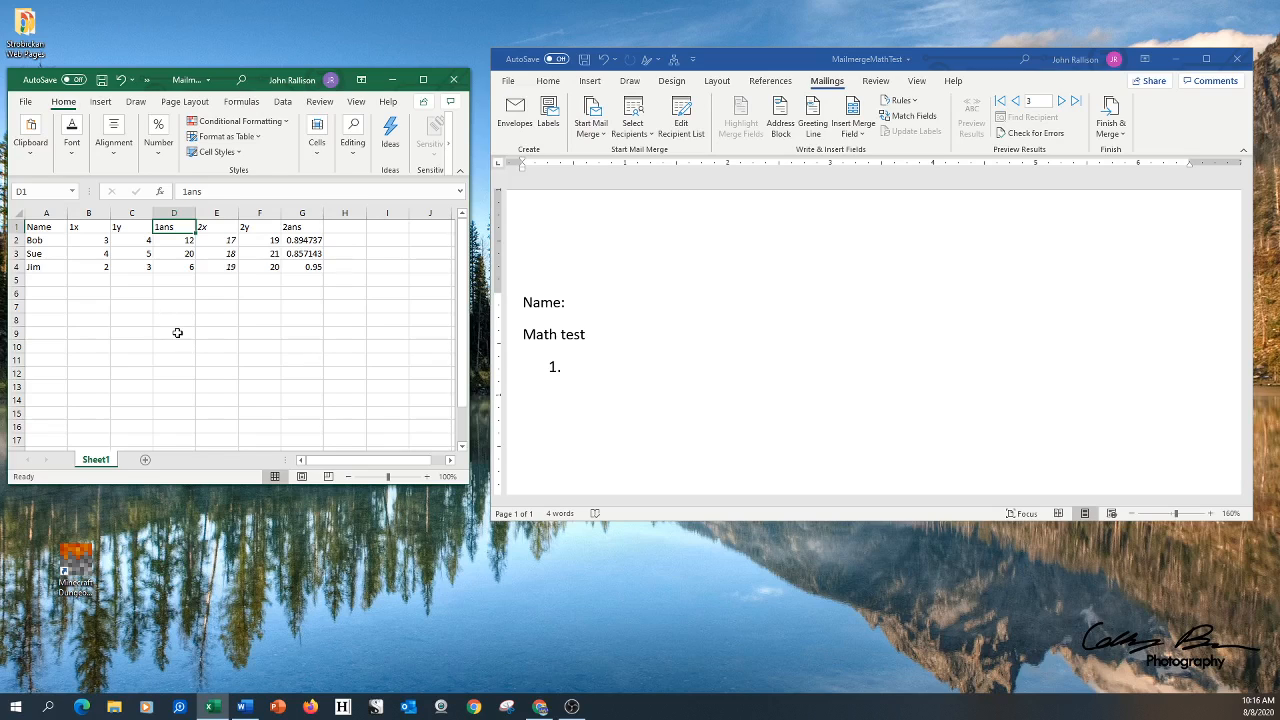
pyautogui.click(213, 229)
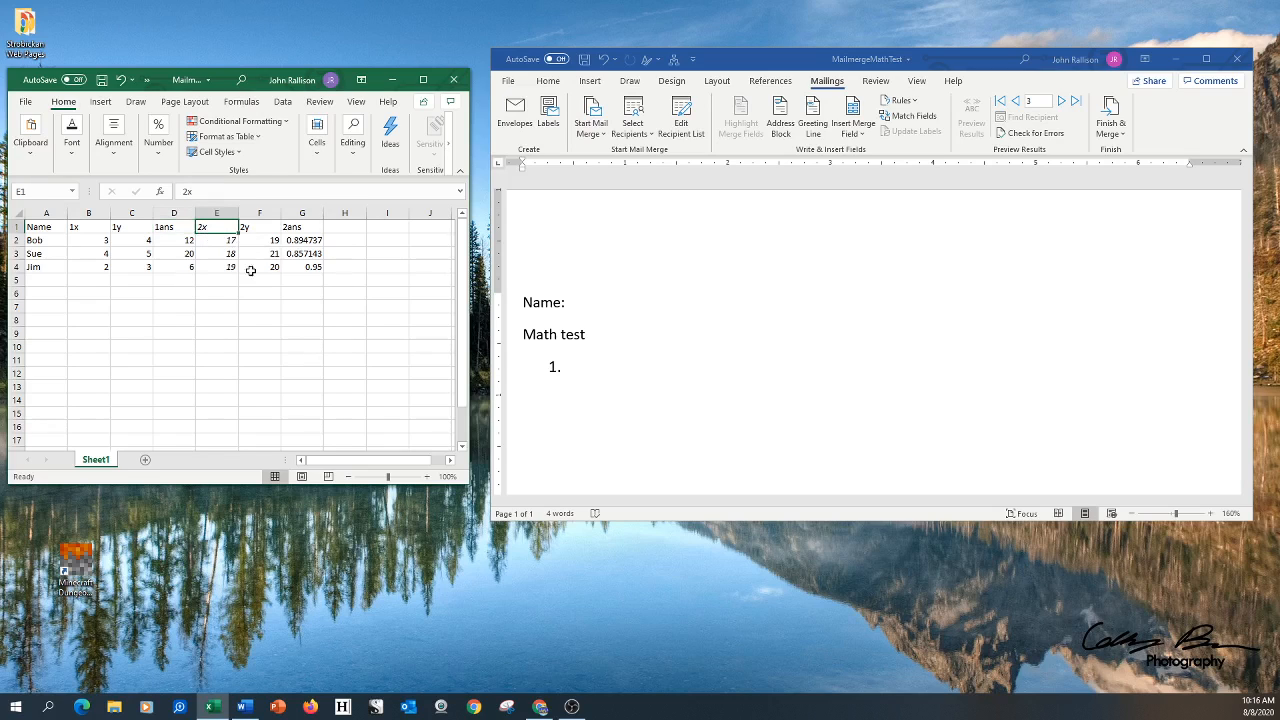
pyautogui.click(252, 230)
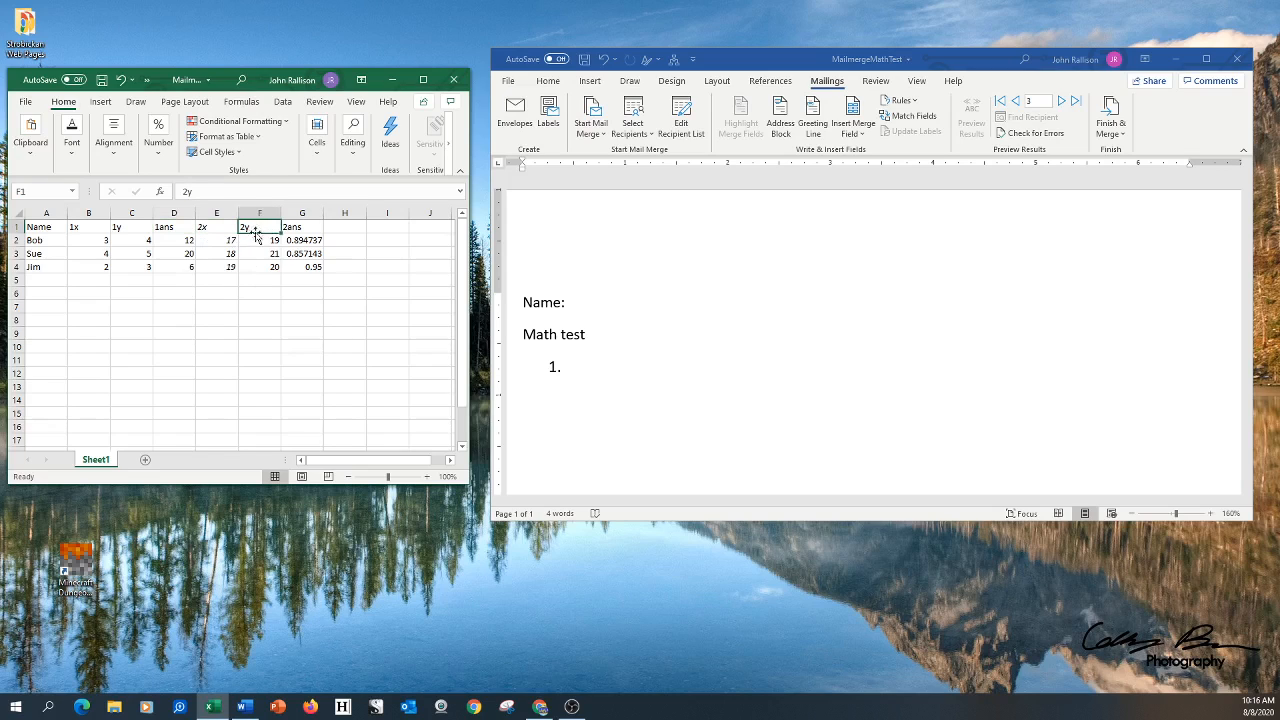
pyautogui.click(304, 229)
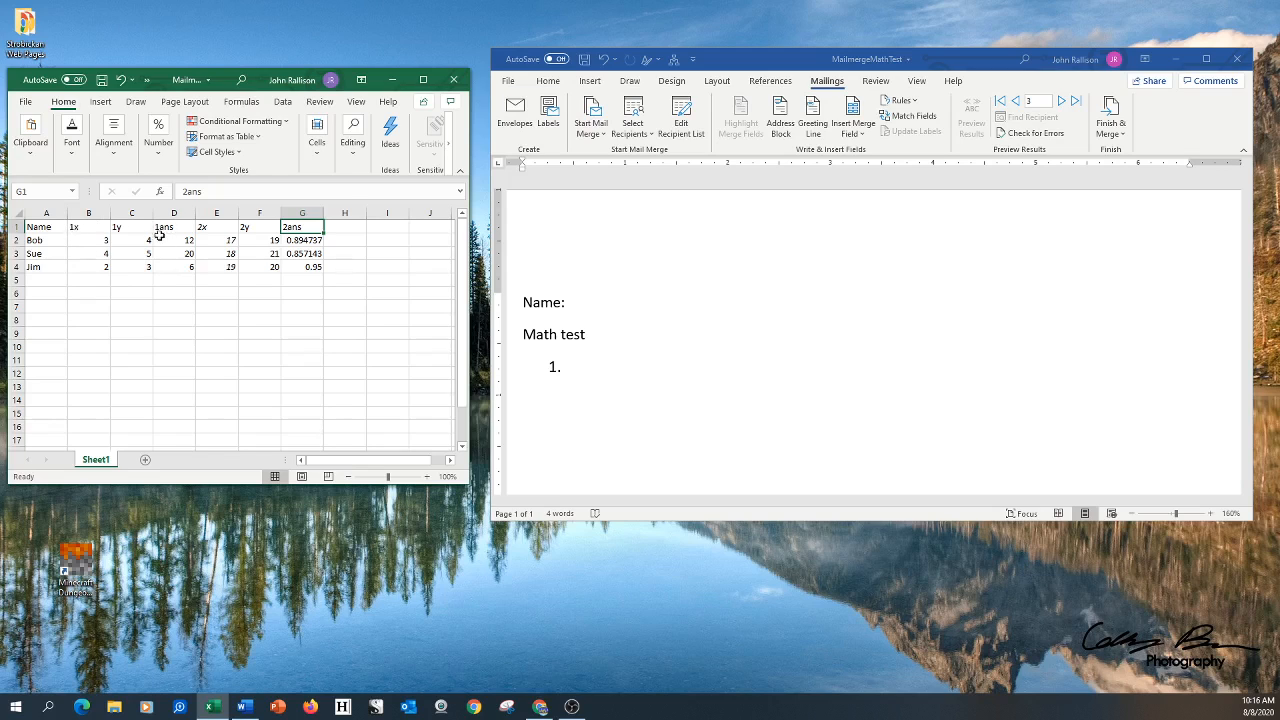
# Step: Inspect the 1ans formula in D2 and the 1x and 1y cells it refers to
pyautogui.click(190, 241)
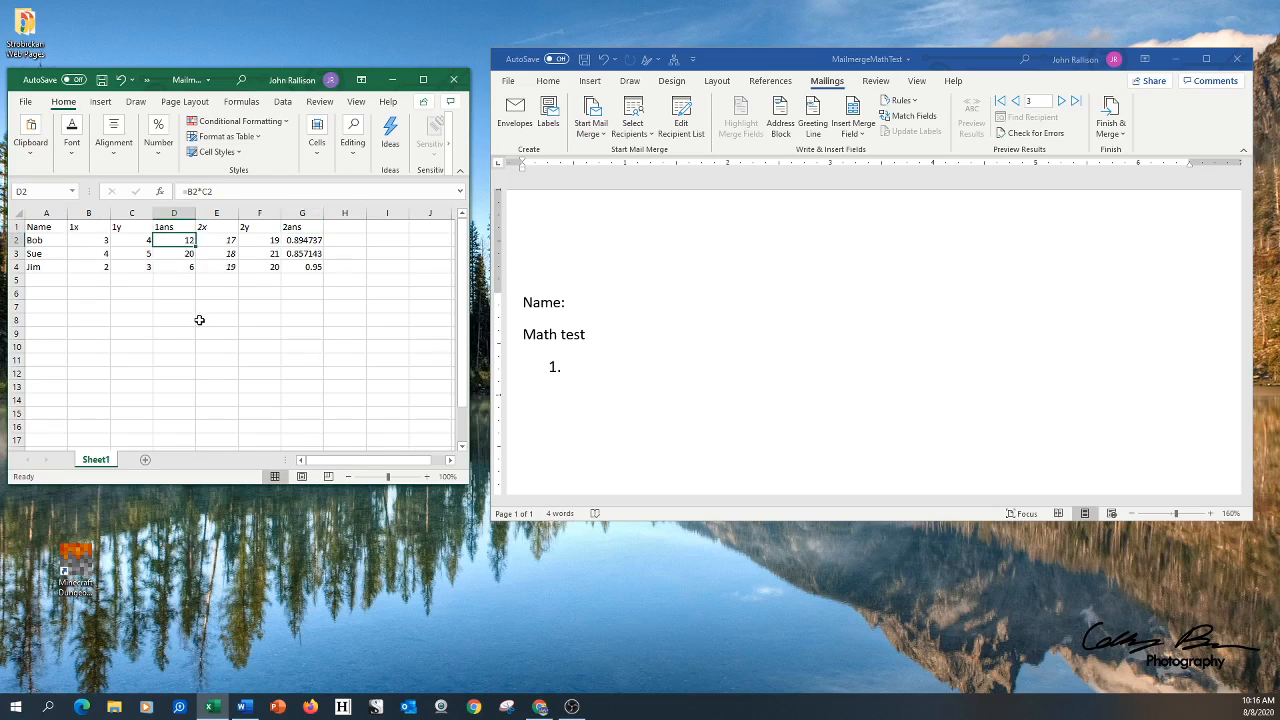
pyautogui.click(101, 241)
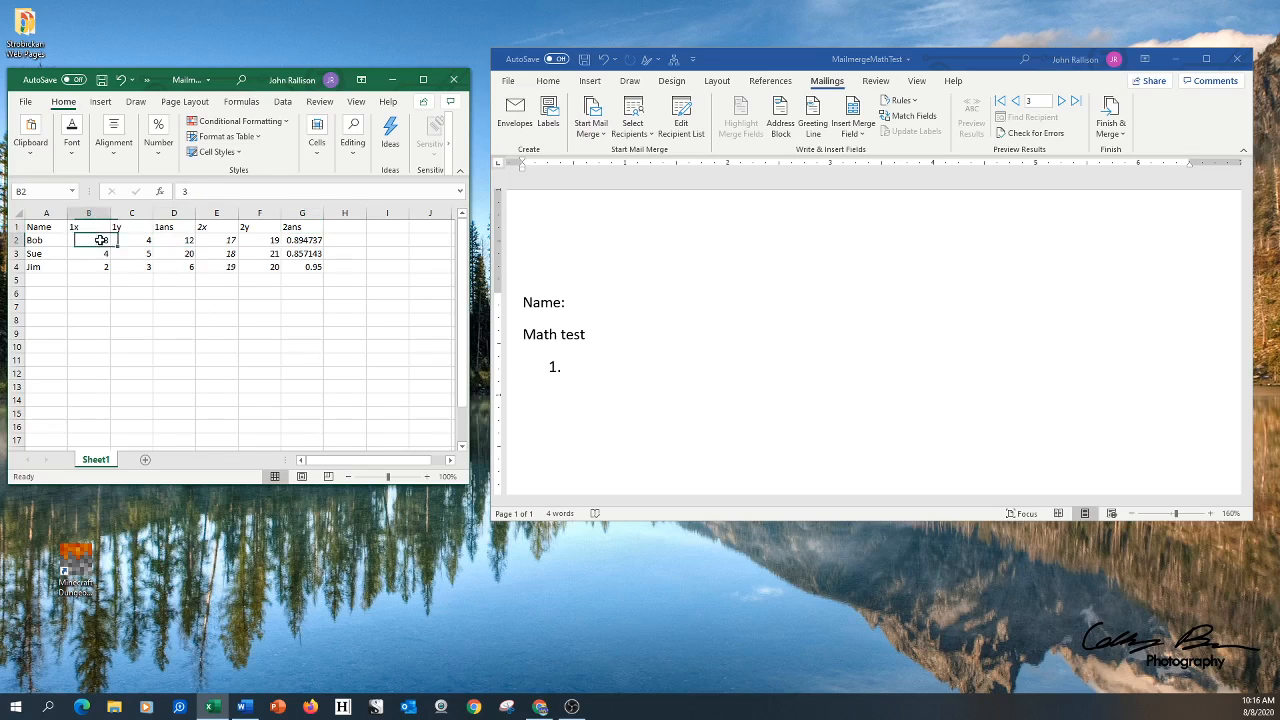
pyautogui.click(133, 241)
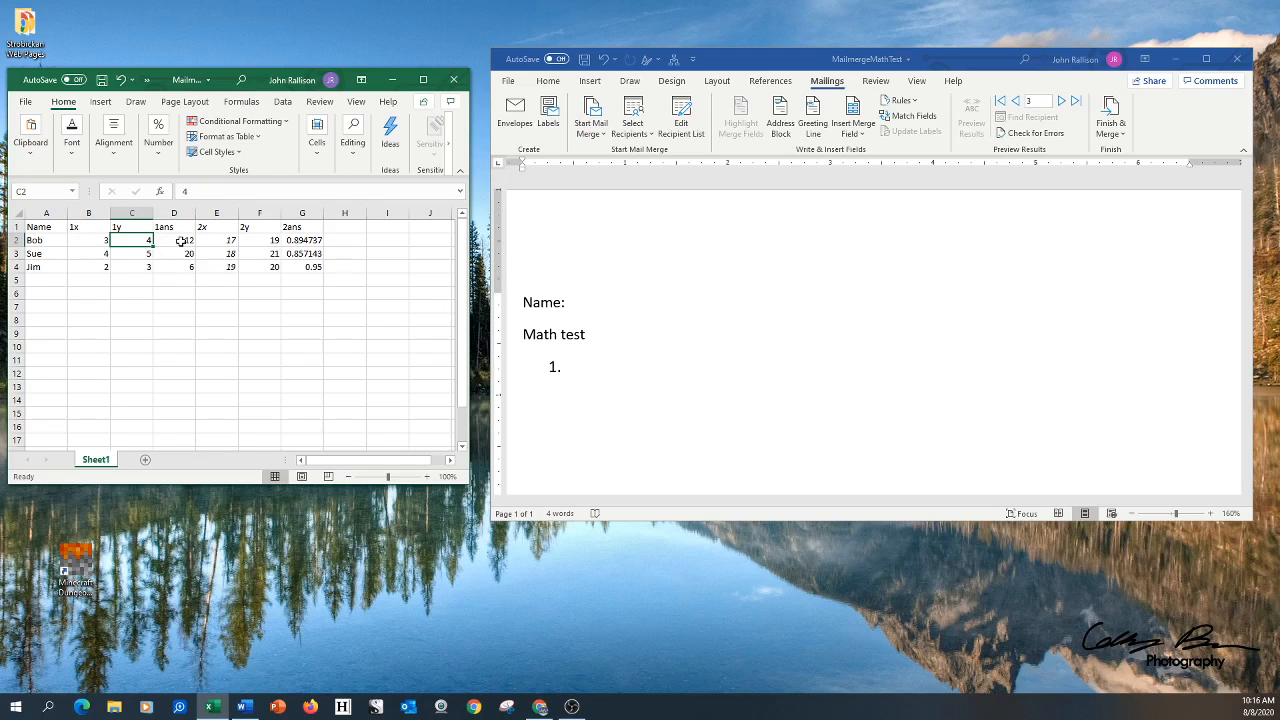
pyautogui.click(180, 241)
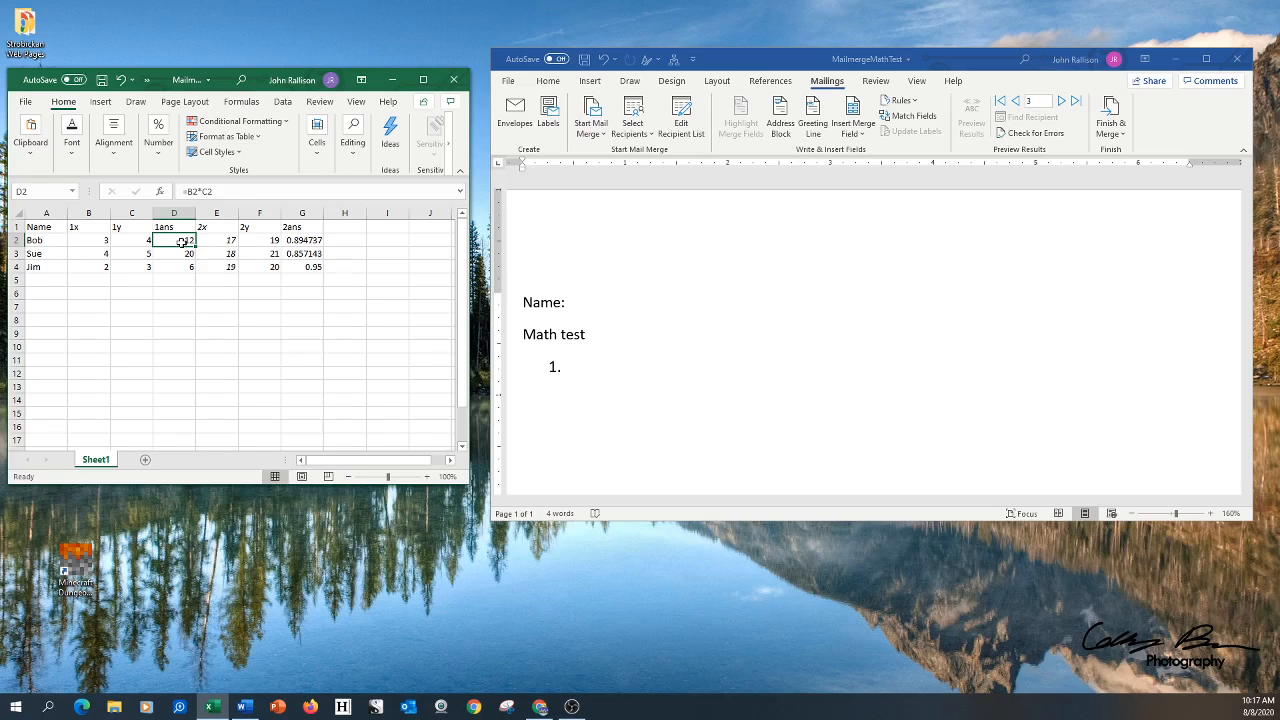
pyautogui.click(102, 238)
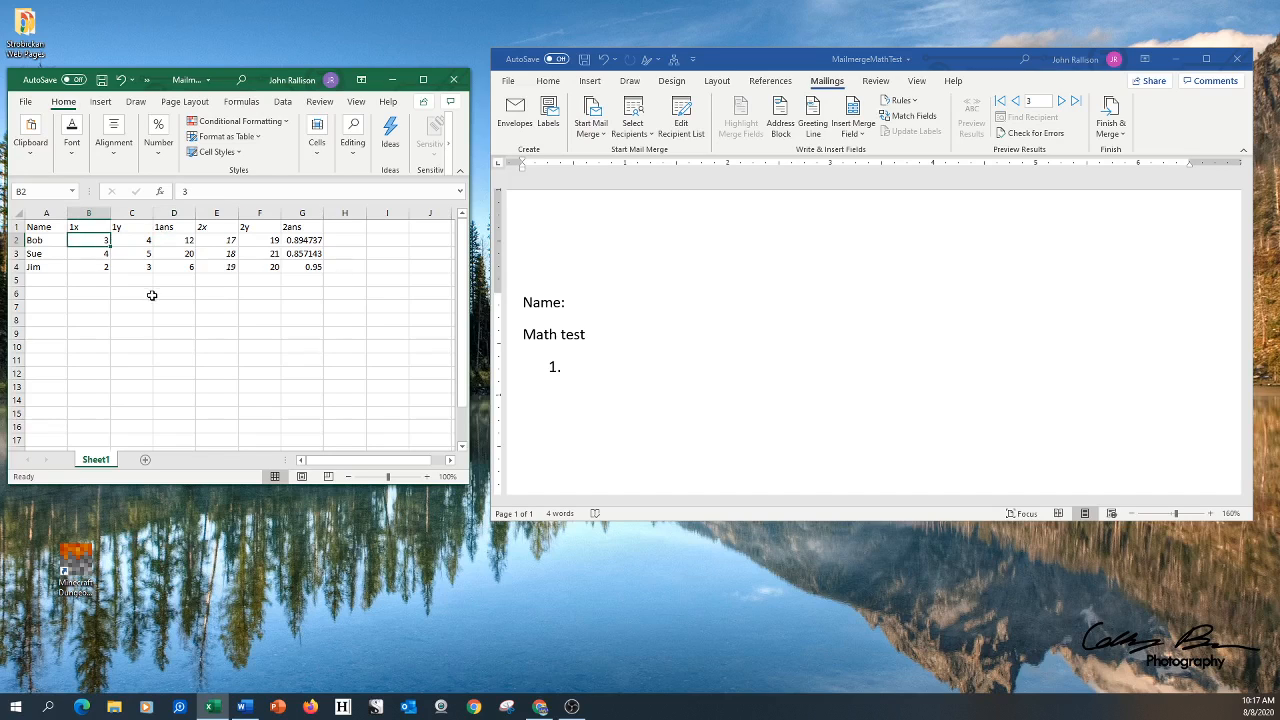
pyautogui.click(144, 242)
pyautogui.click(181, 241)
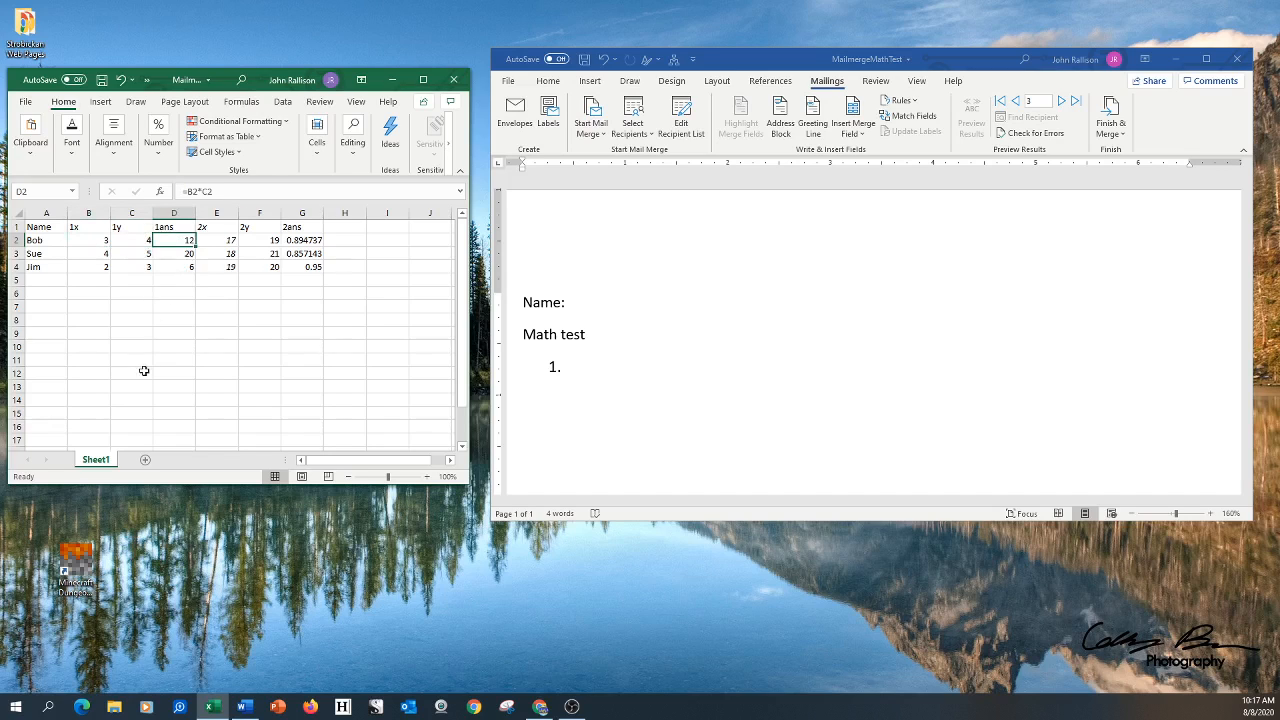
pyautogui.doubleClick(181, 240)
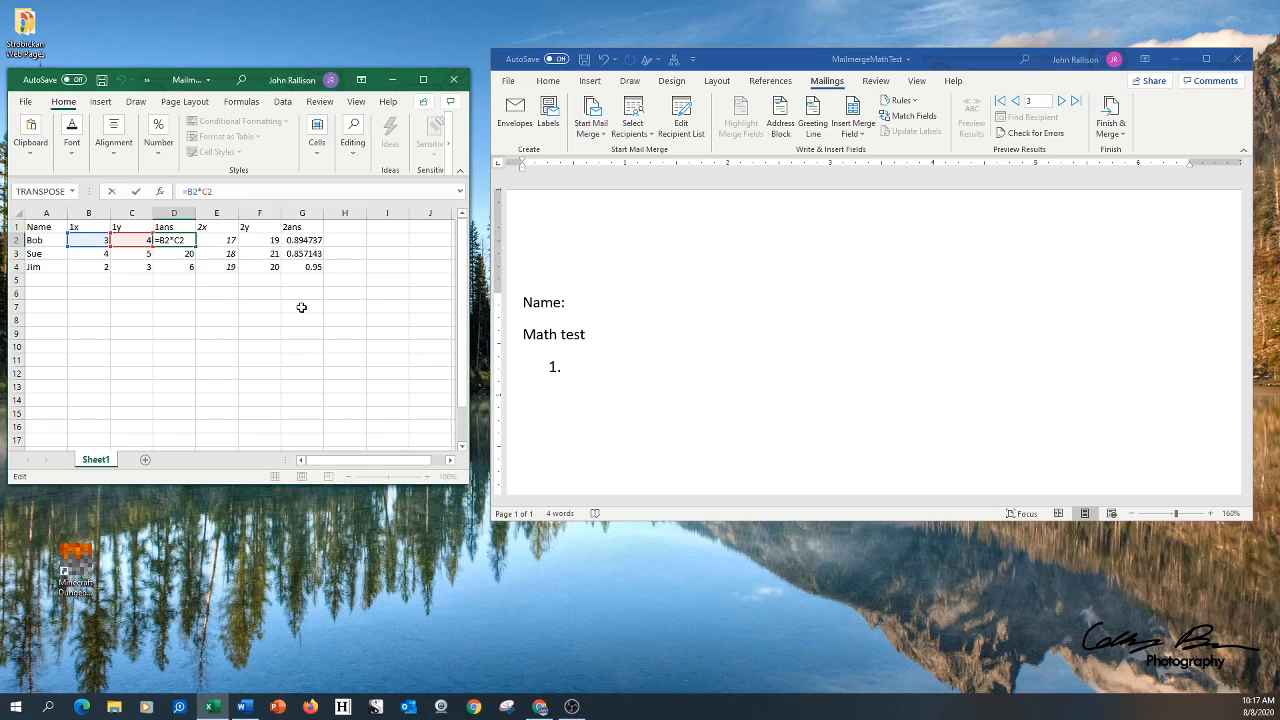
# Step: Inspect the 2x and 2y values and the 2ans formula in row 2, and check the workbook's file name and location
pyautogui.click(232, 239)
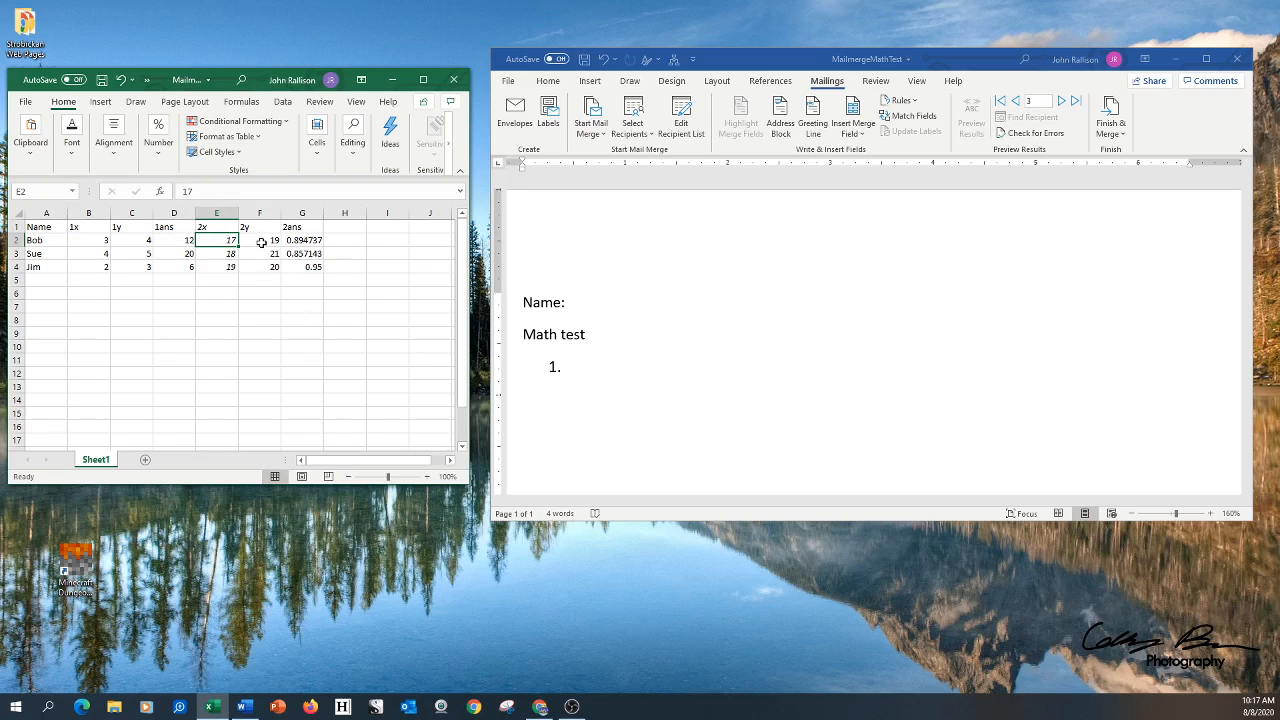
pyautogui.click(261, 243)
pyautogui.click(218, 243)
pyautogui.click(260, 236)
pyautogui.click(308, 240)
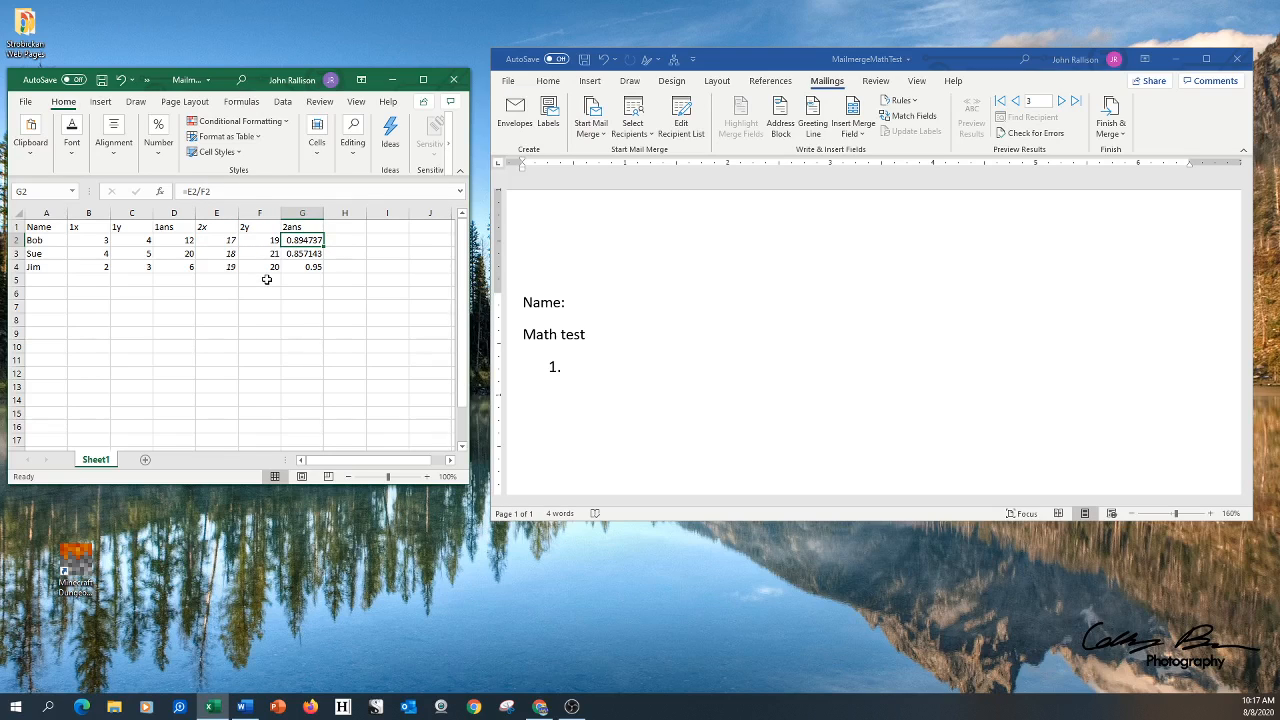
pyautogui.click(208, 84)
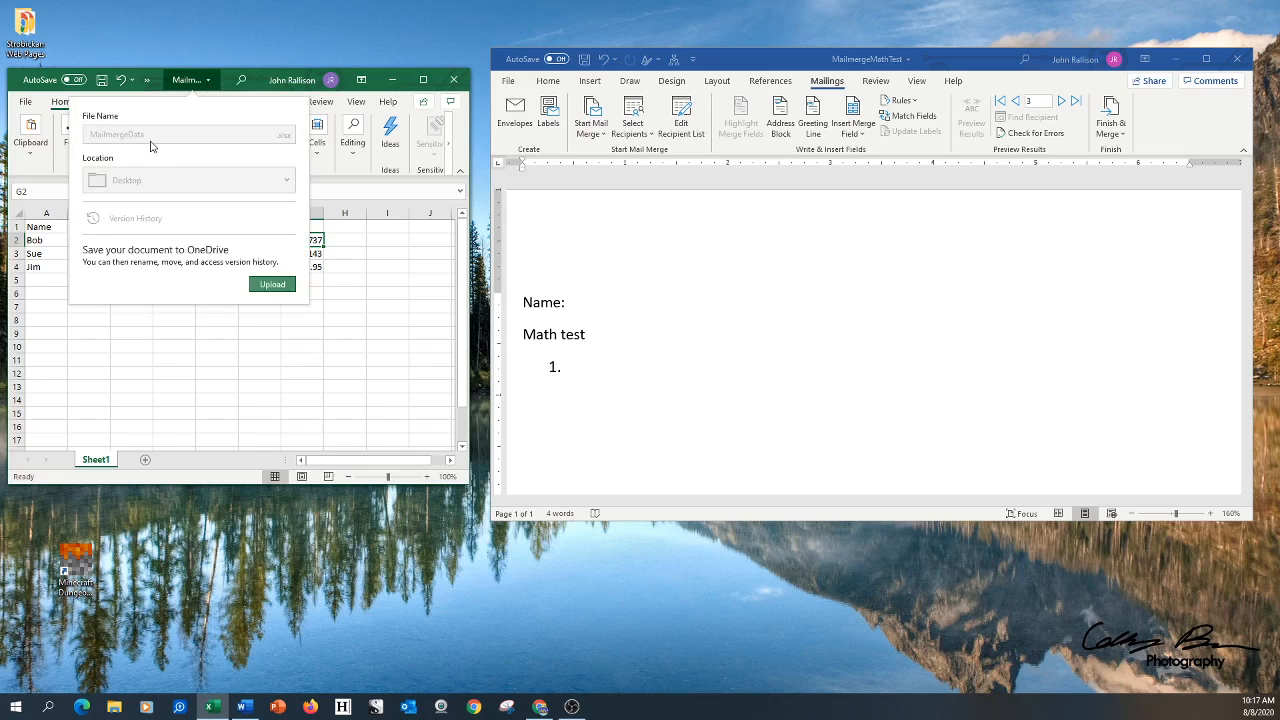
pyautogui.click(226, 89)
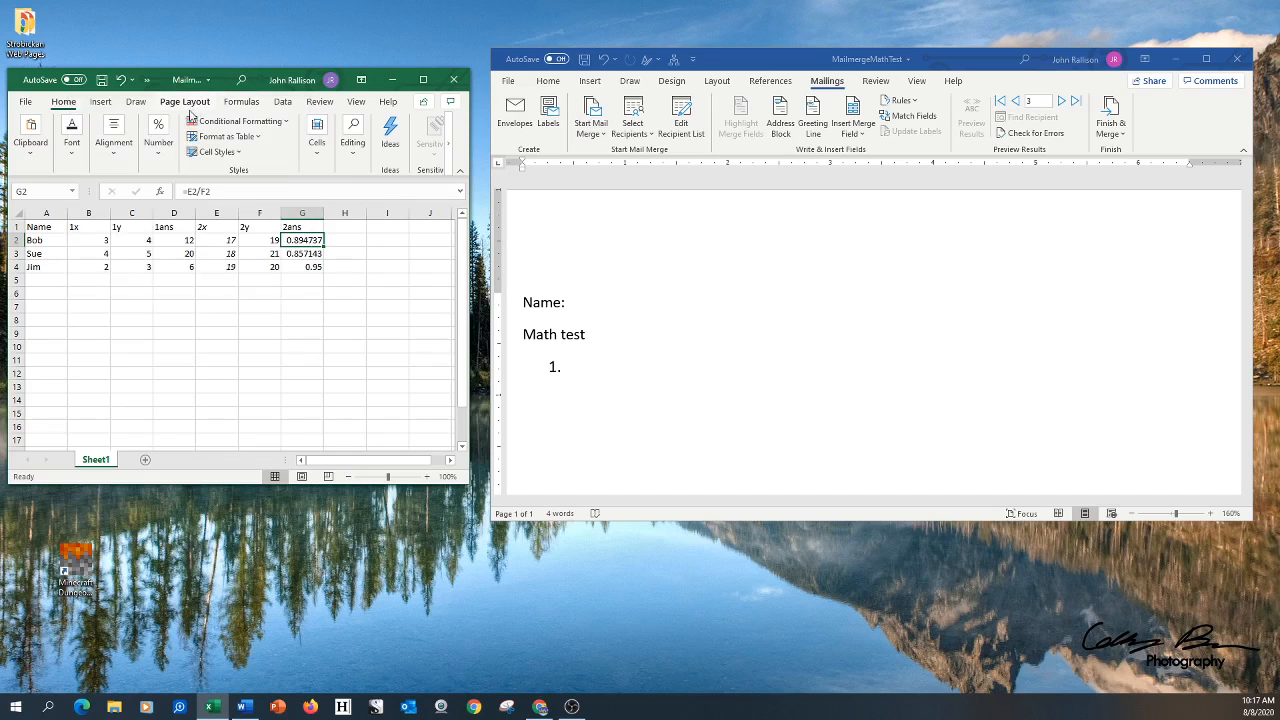
# Step: Switch to the MailmergeMathTest document in Word and set its mail merge type to Normal Word Document
pyautogui.click(760, 63)
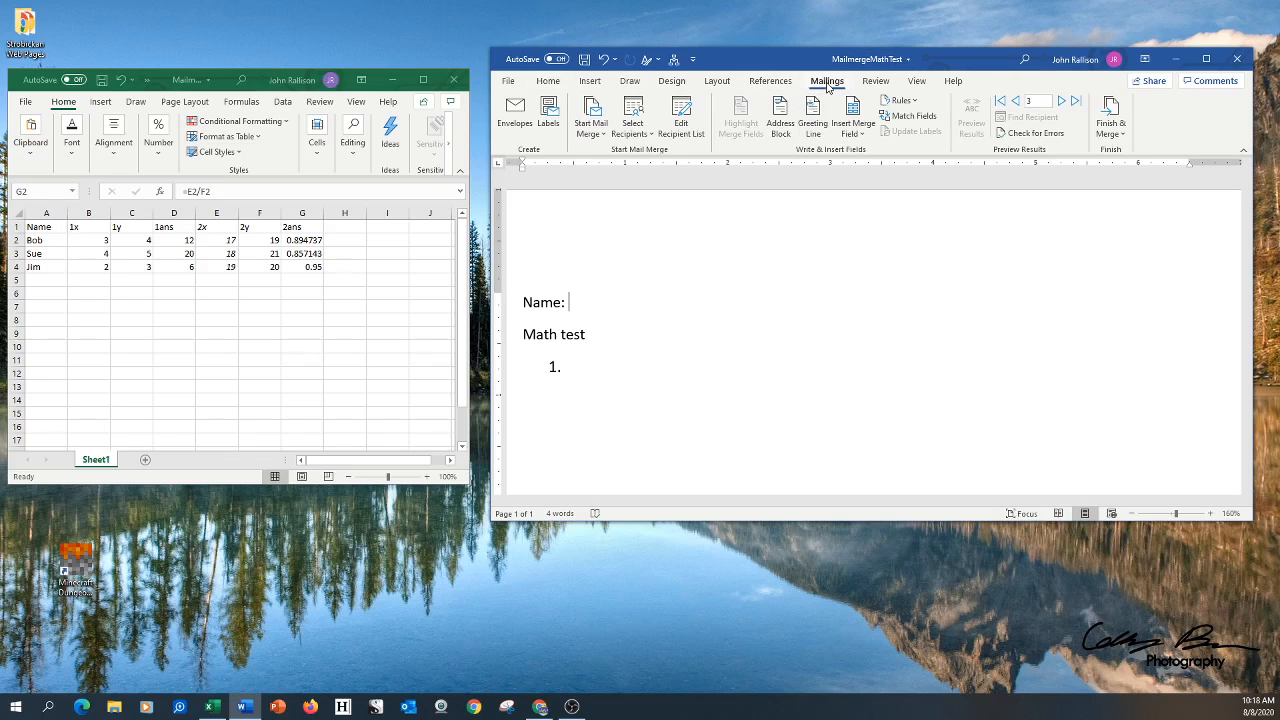
pyautogui.click(548, 81)
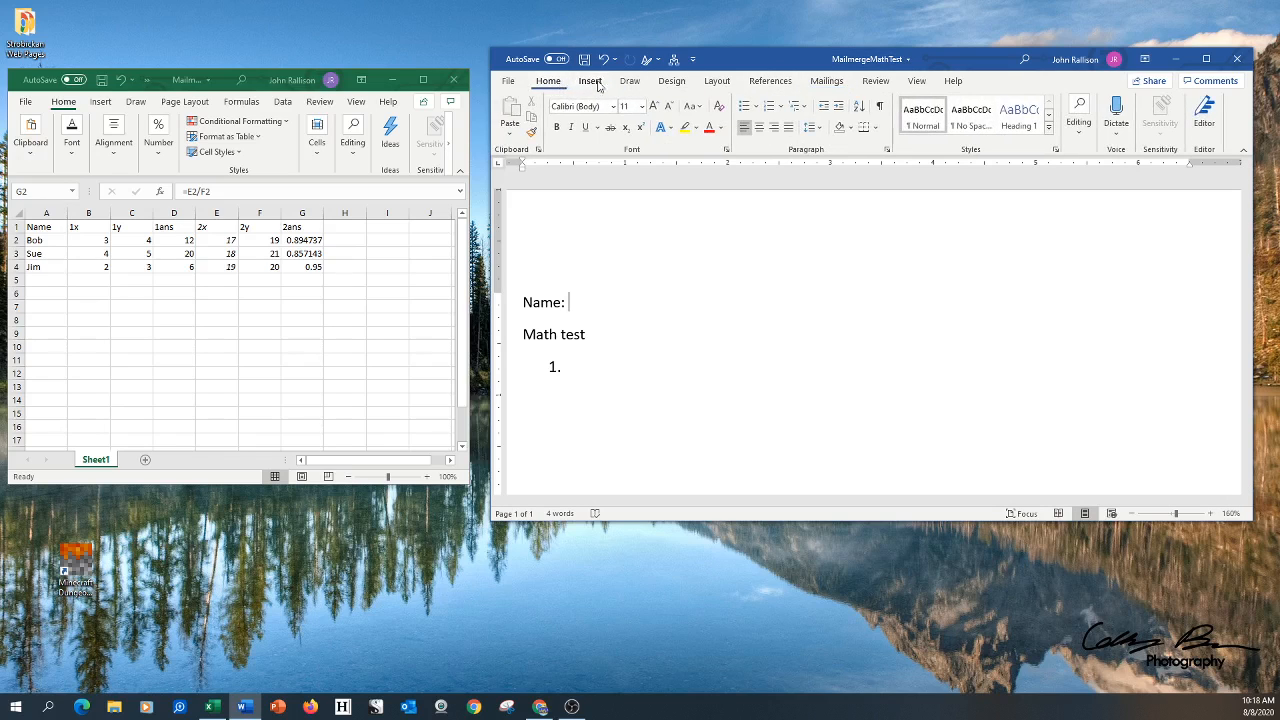
pyautogui.click(827, 81)
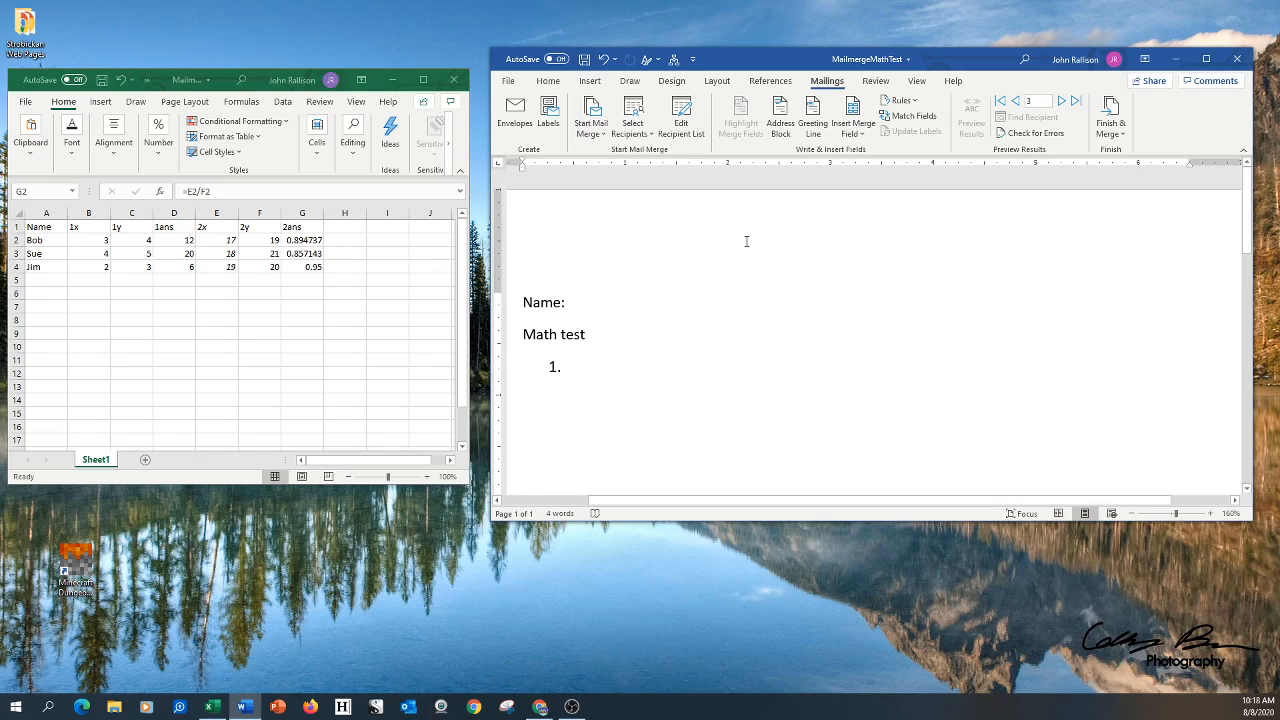
pyautogui.click(603, 134)
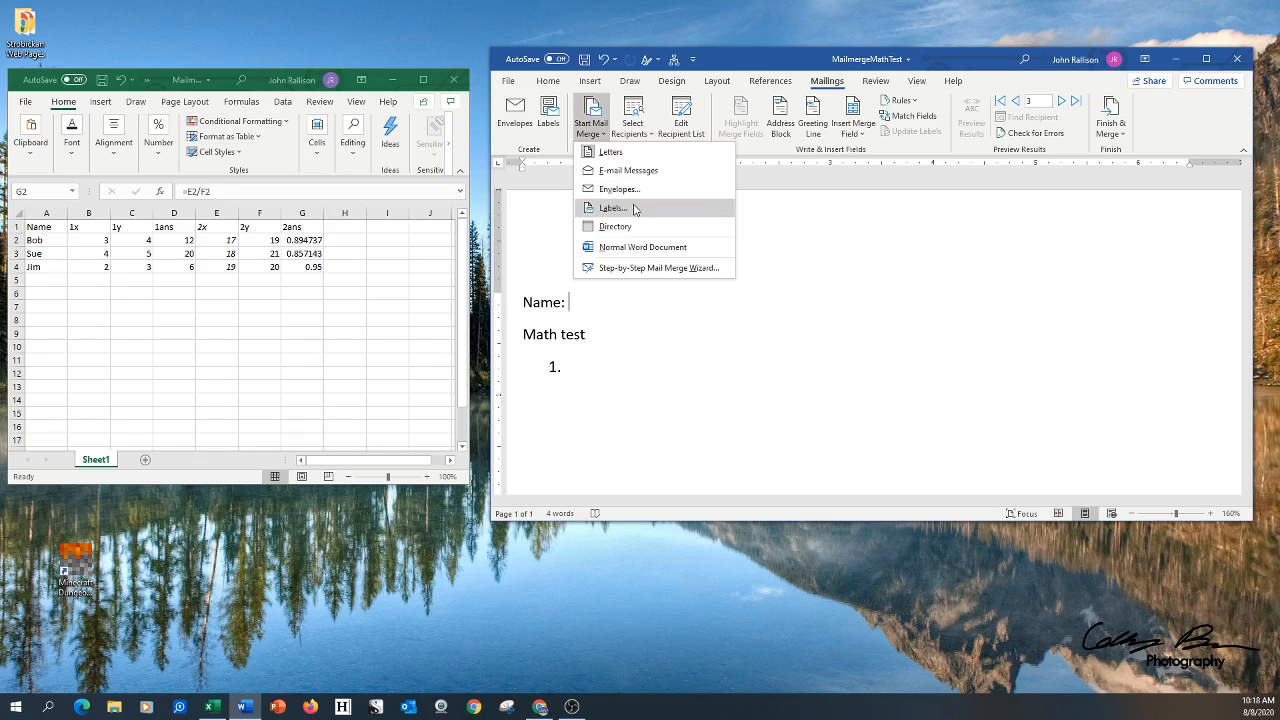
pyautogui.click(631, 250)
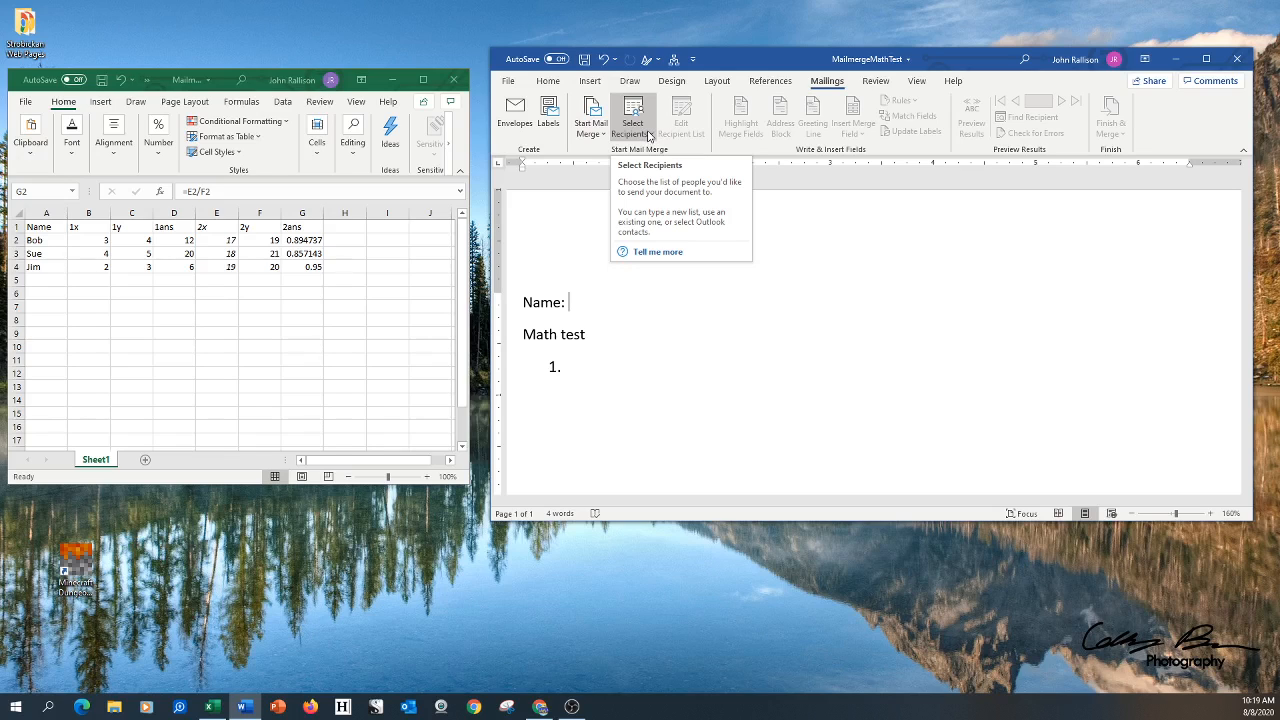
# Step: Connect the existing MailmergeData workbook from the Desktop as the recipient list, using Sheet1$ with the first row as column headers
pyautogui.click(648, 134)
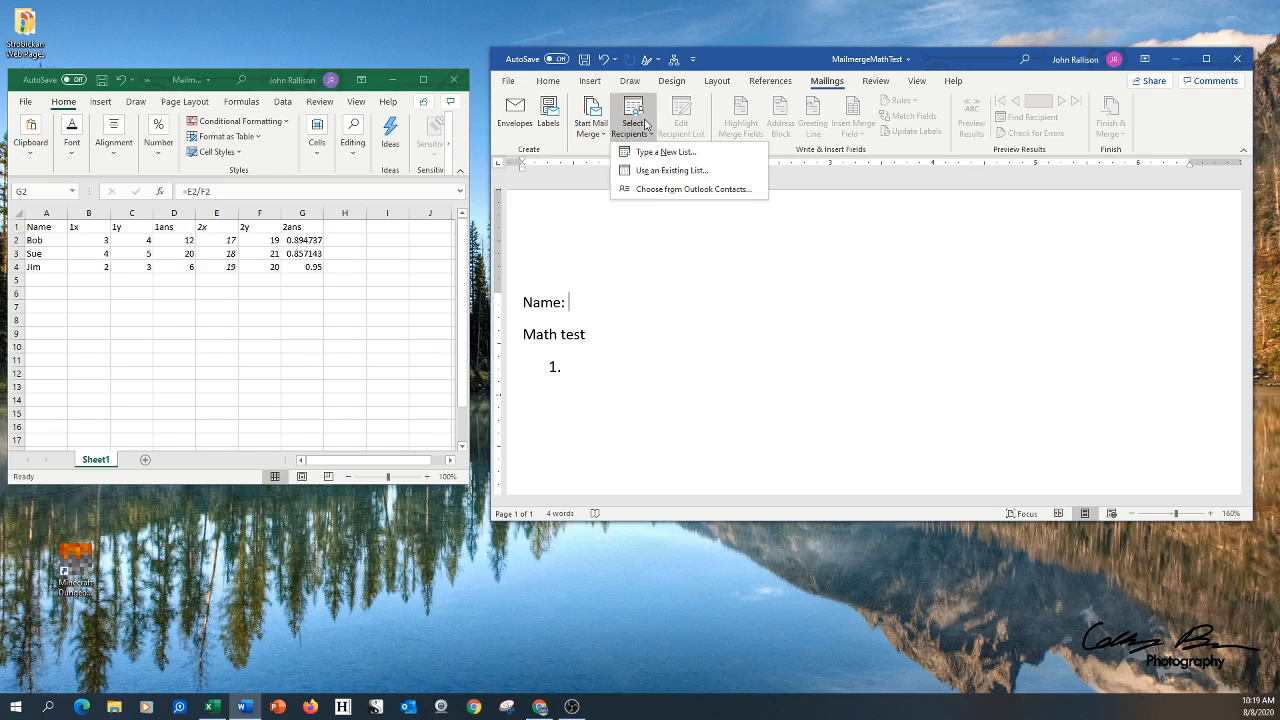
pyautogui.click(681, 171)
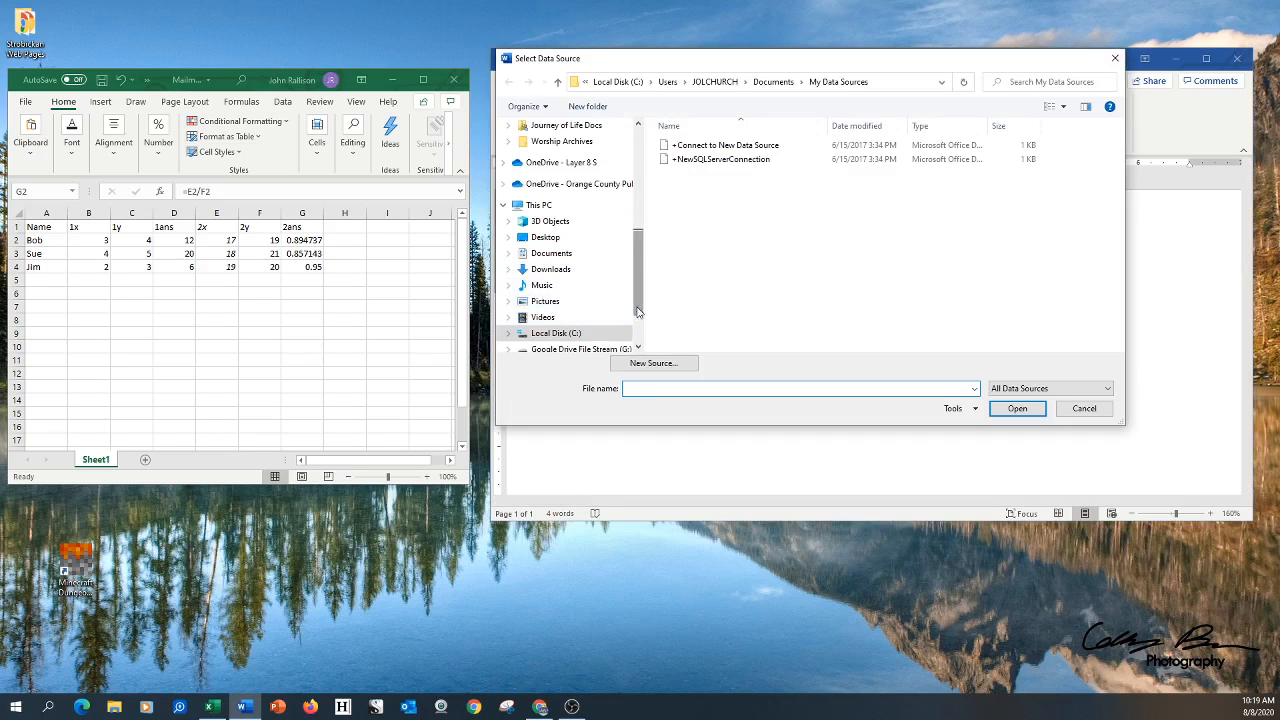
pyautogui.scroll(5, 600, 280)
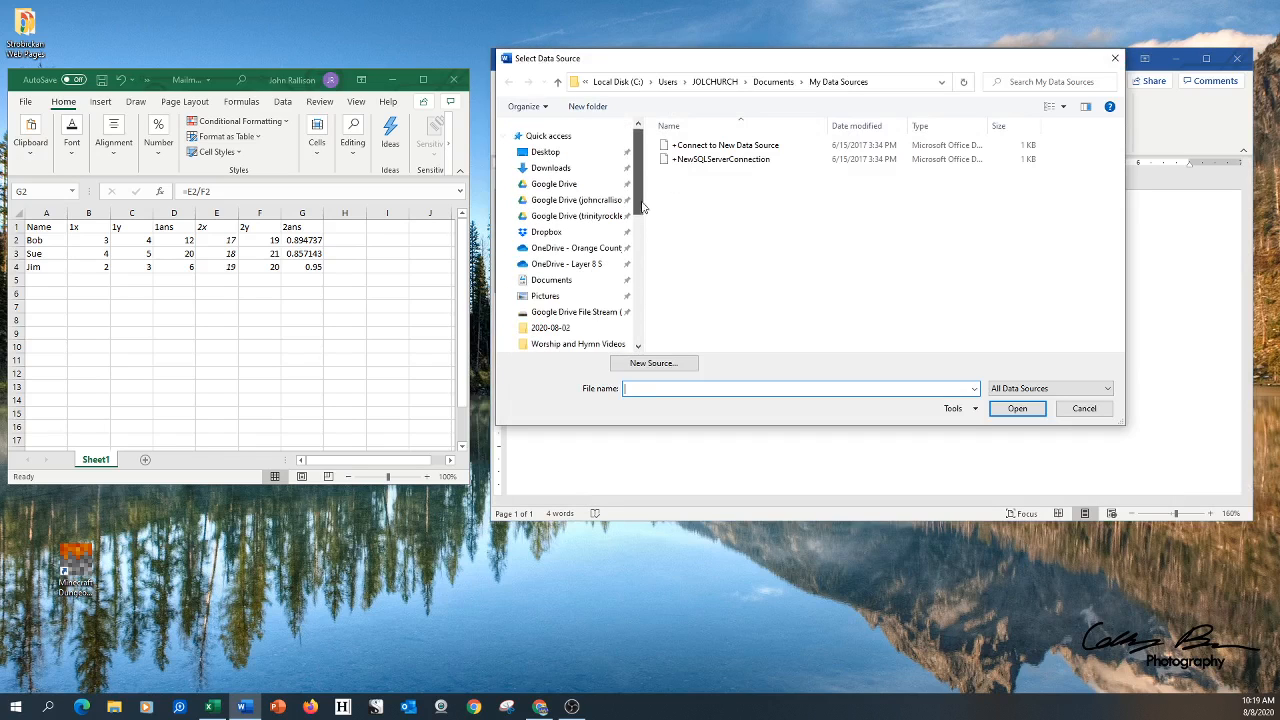
pyautogui.click(547, 155)
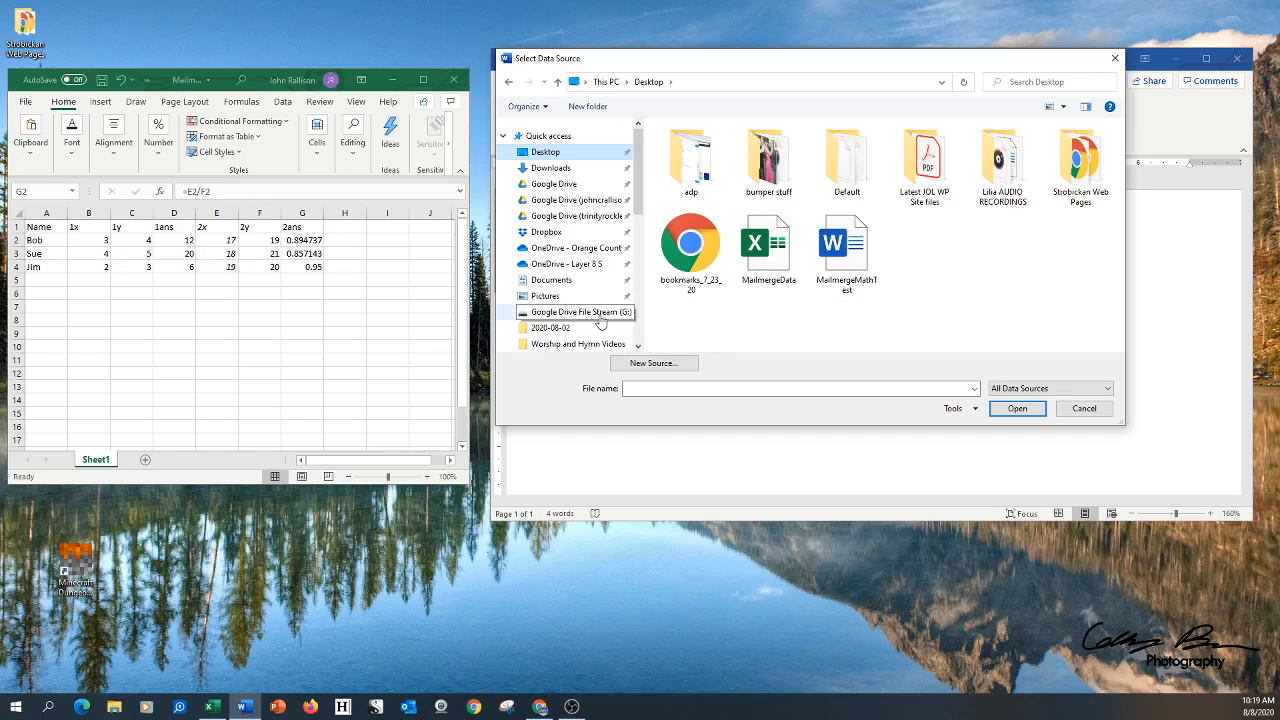
pyautogui.click(757, 273)
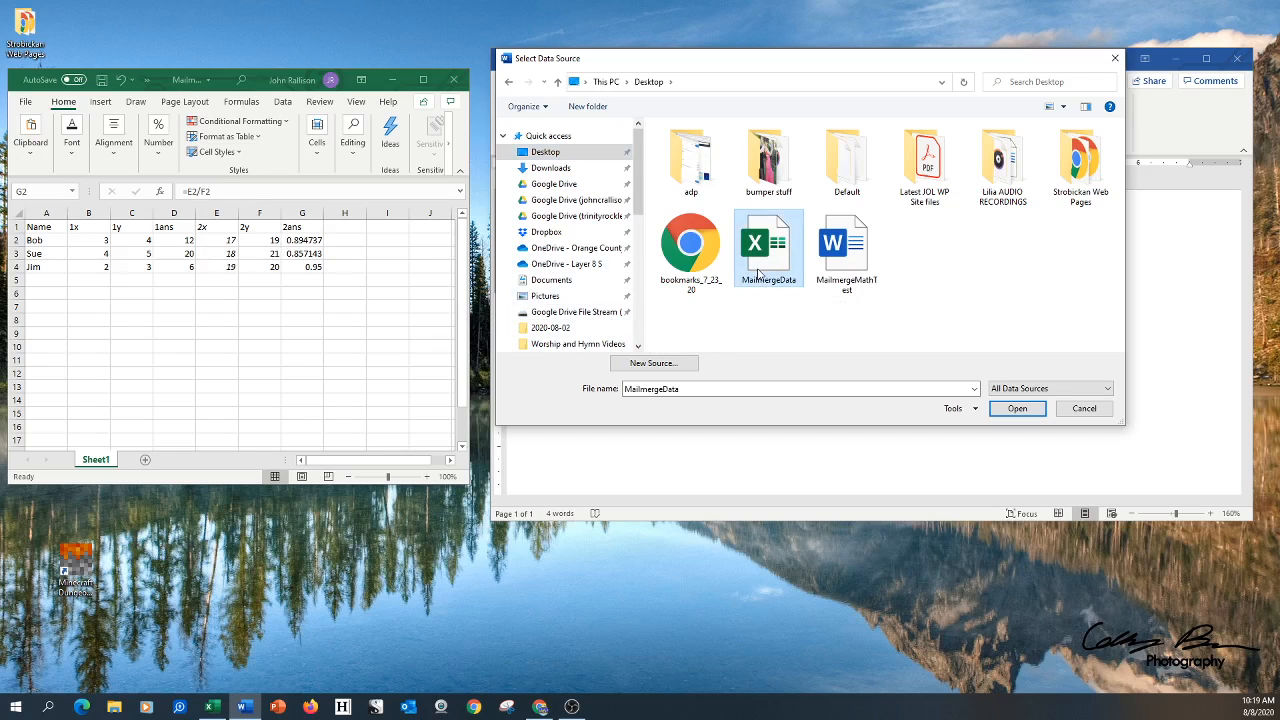
pyautogui.click(1018, 409)
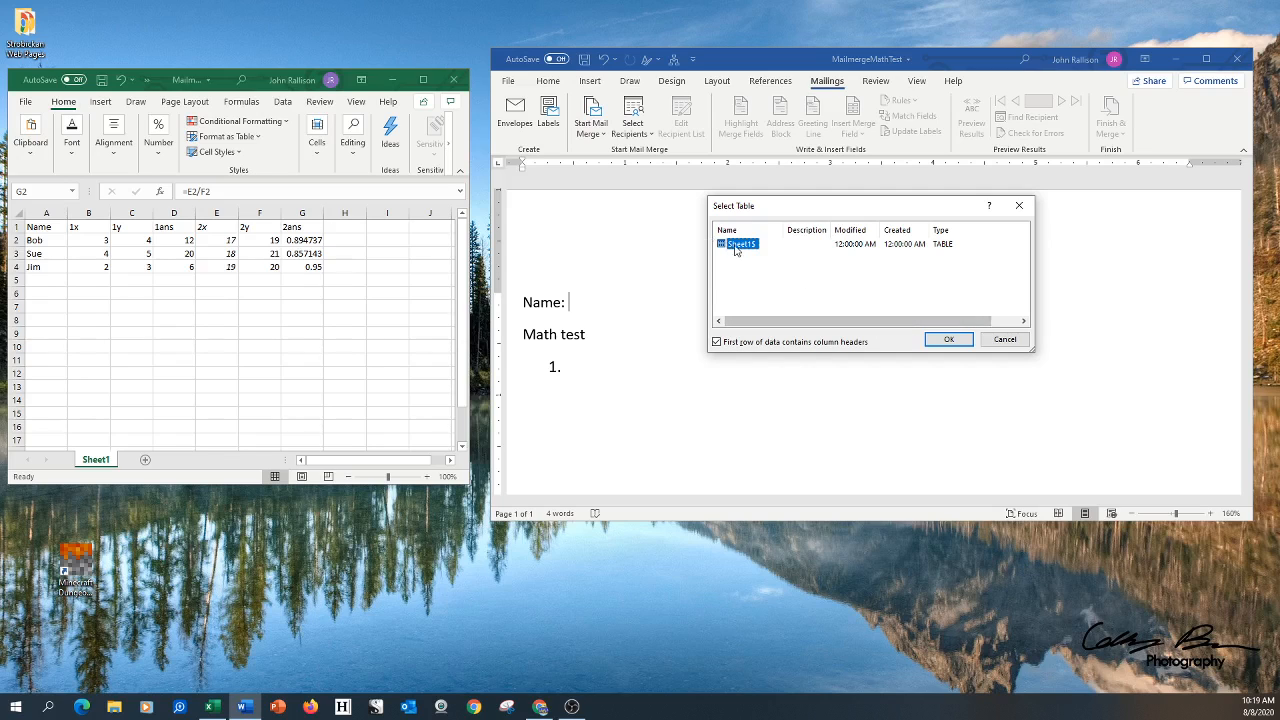
pyautogui.click(949, 340)
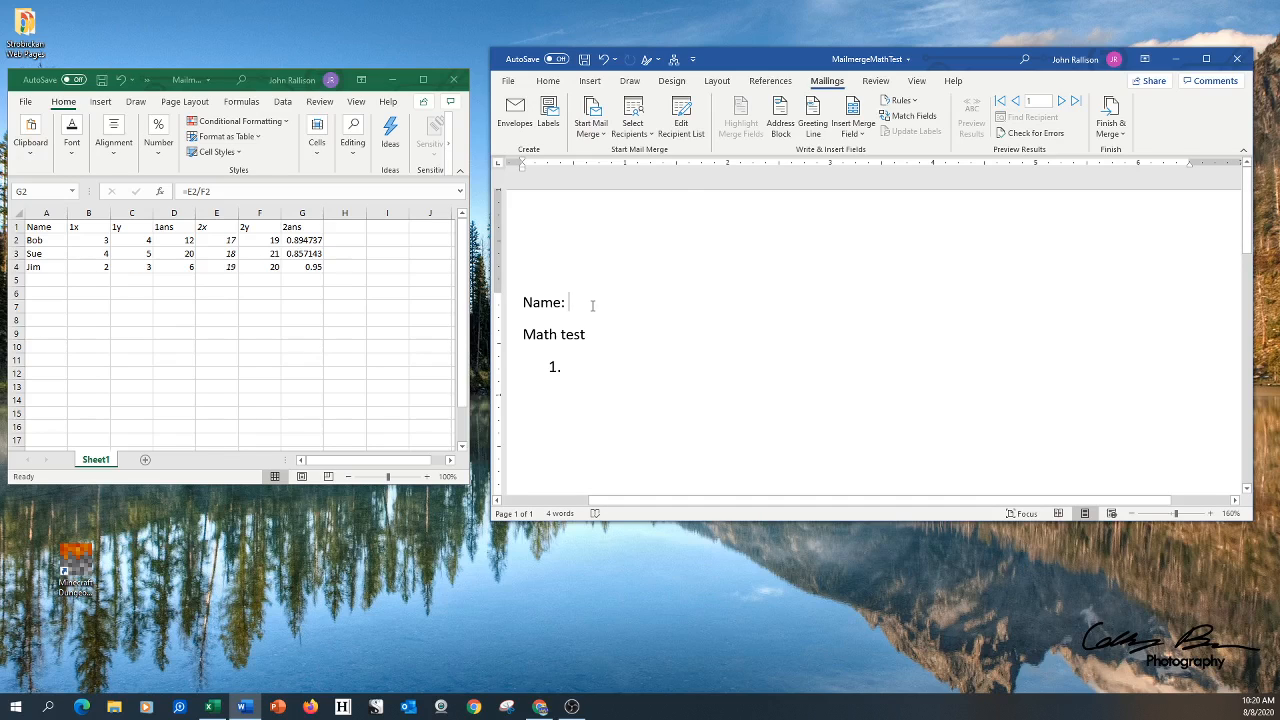
# Step: Check the workbook's header row against the available merge fields and insert the Name merge field after "Name:" in the test document
pyautogui.click(15, 226)
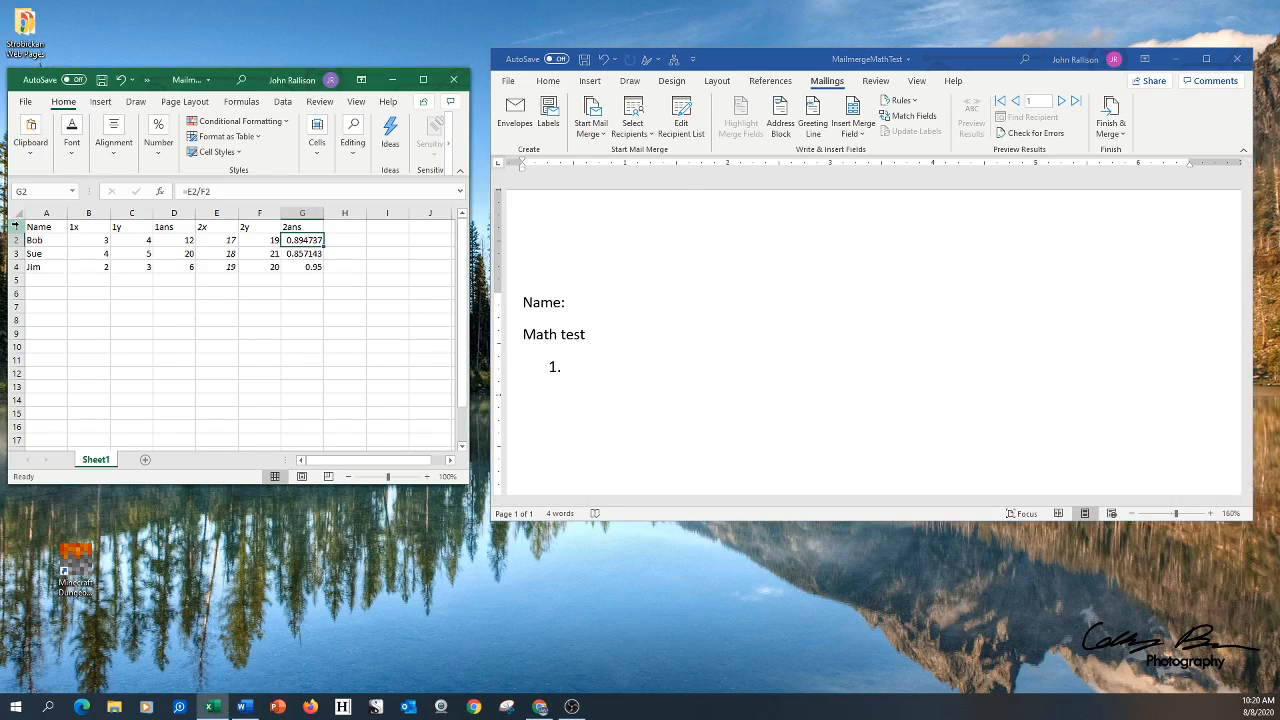
pyautogui.click(15, 226)
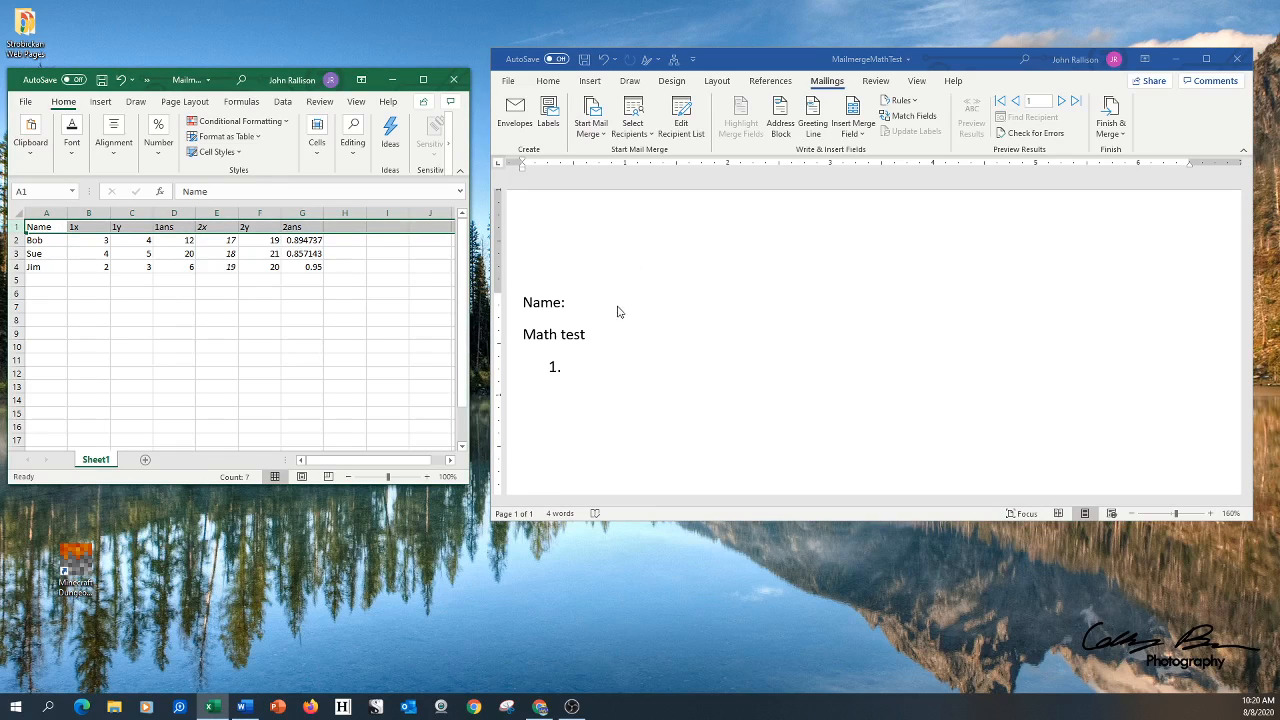
pyautogui.click(569, 304)
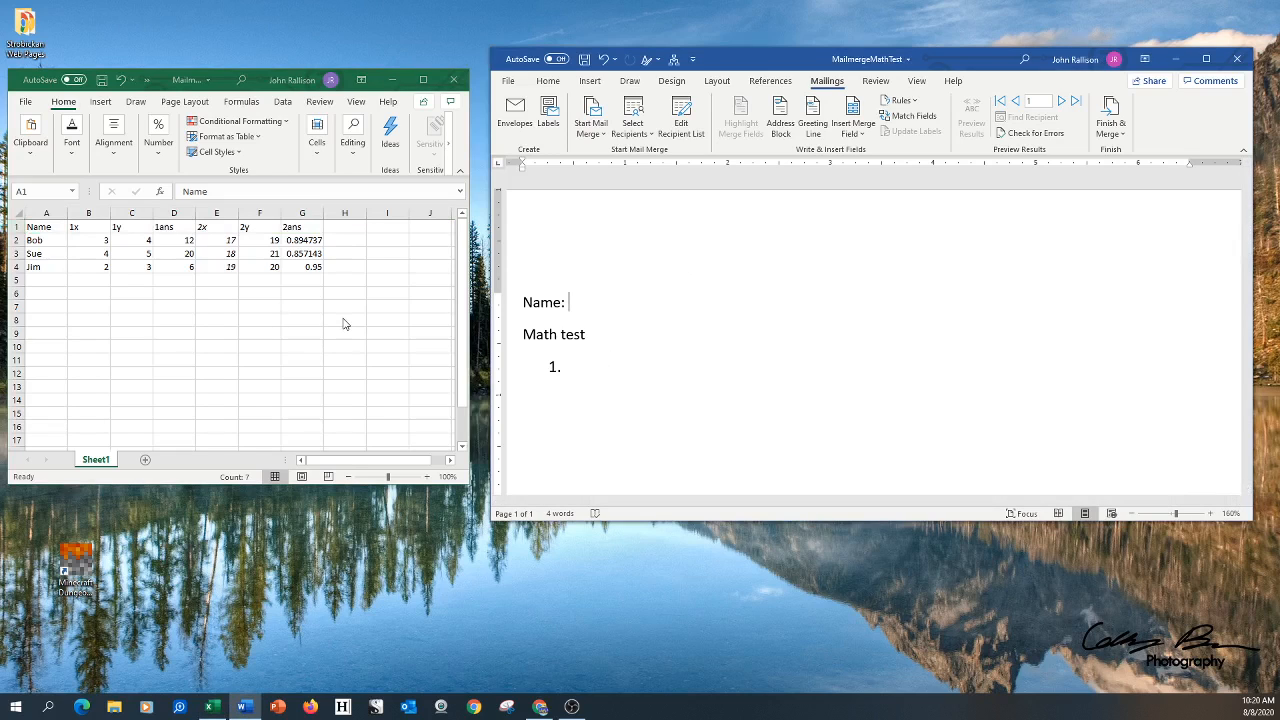
pyautogui.click(855, 135)
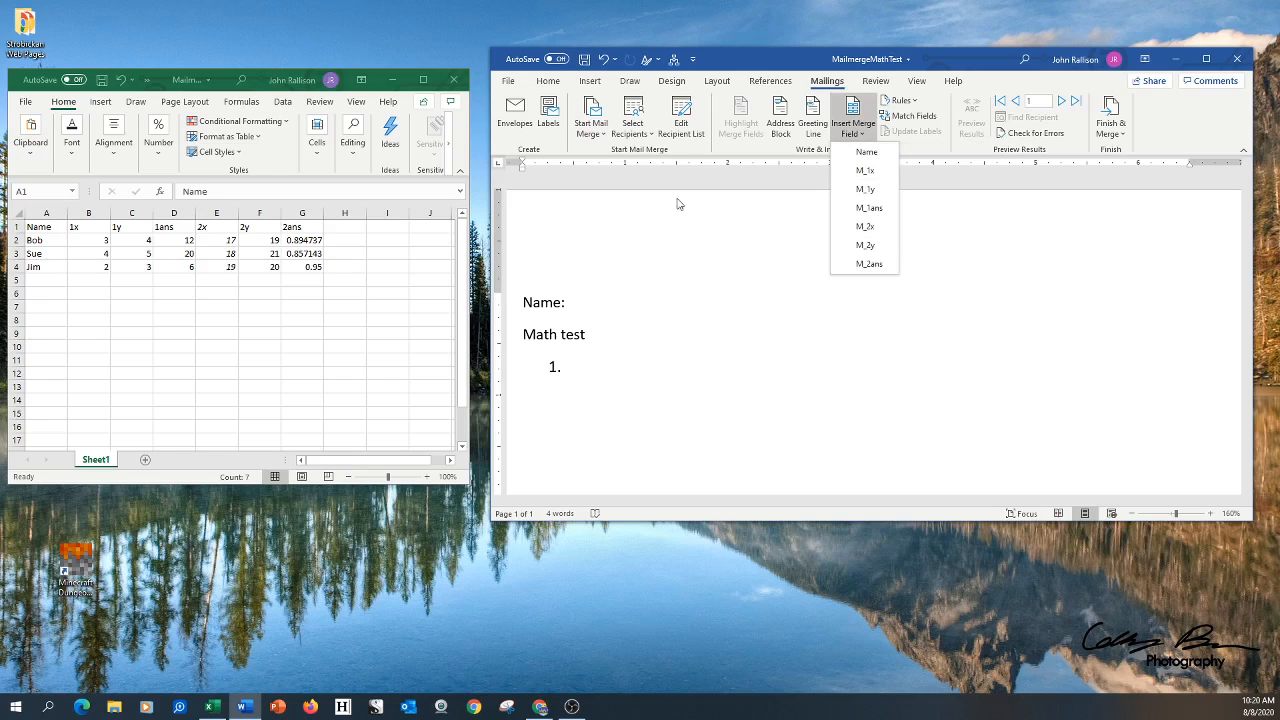
pyautogui.click(17, 230)
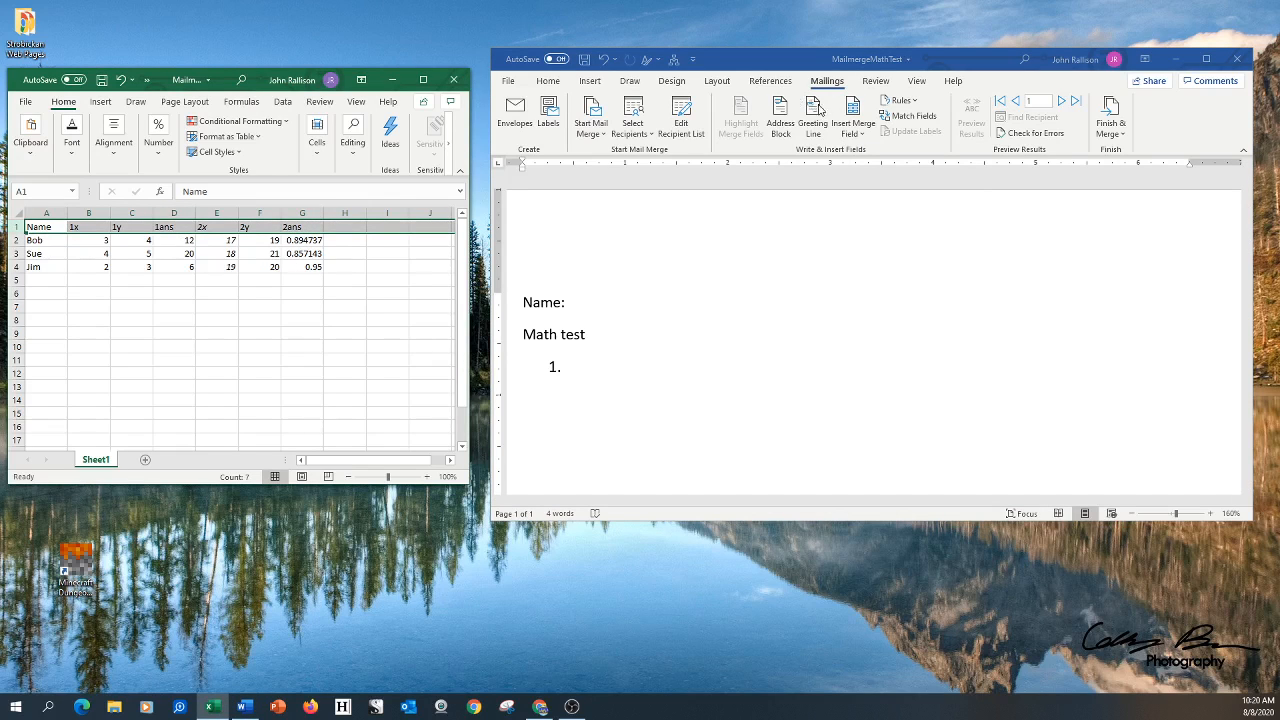
pyautogui.click(855, 266)
pyautogui.click(858, 134)
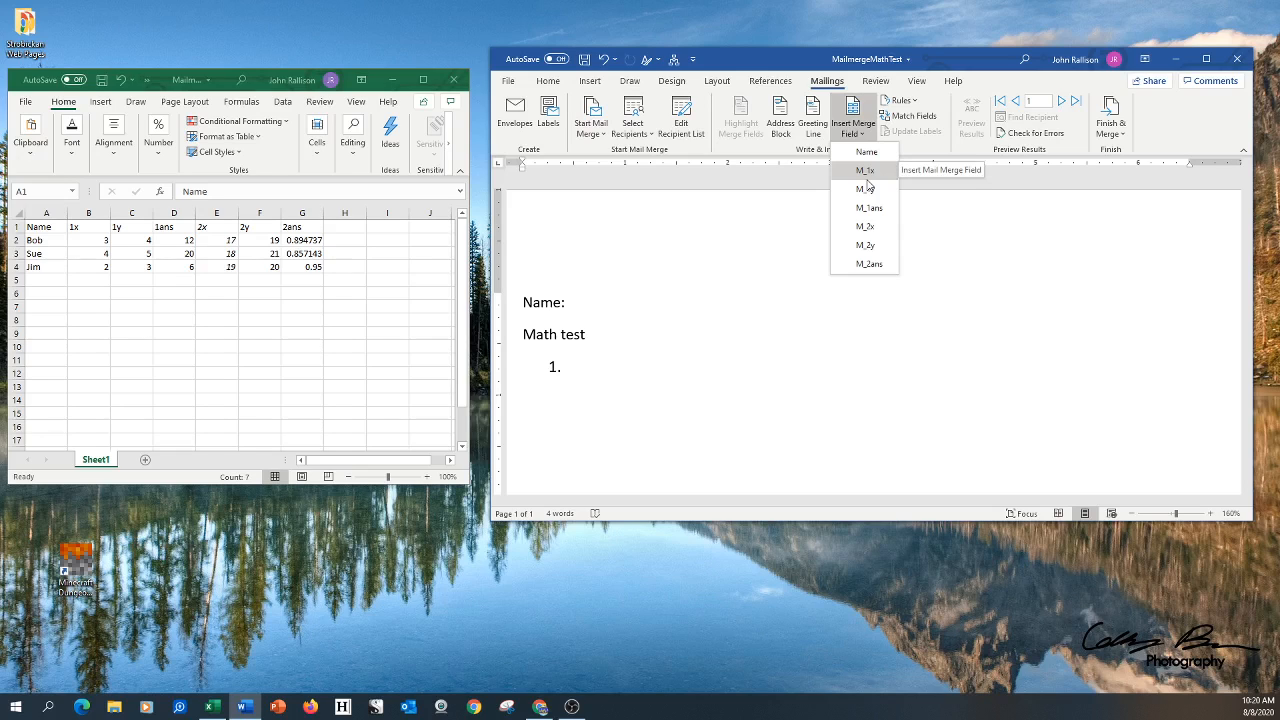
pyautogui.click(867, 152)
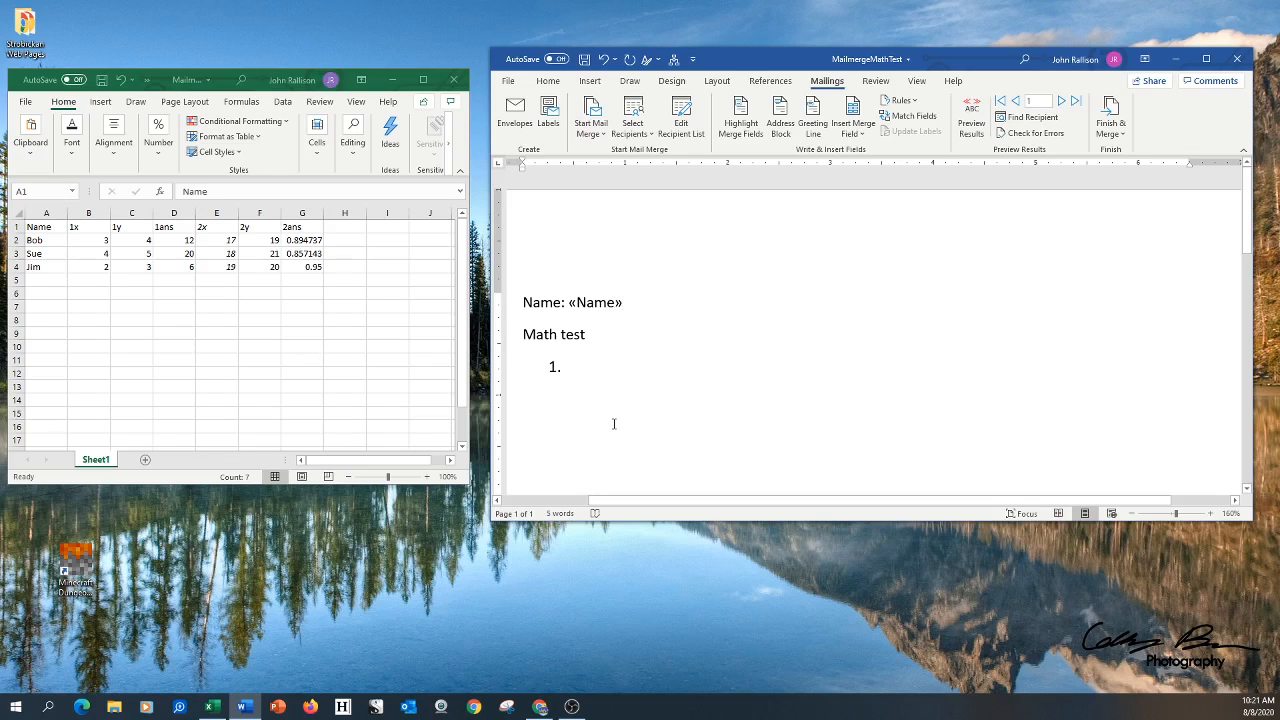
# Step: Preview the merged name for each of the three records, return to the first record and turn the preview off
pyautogui.click(969, 111)
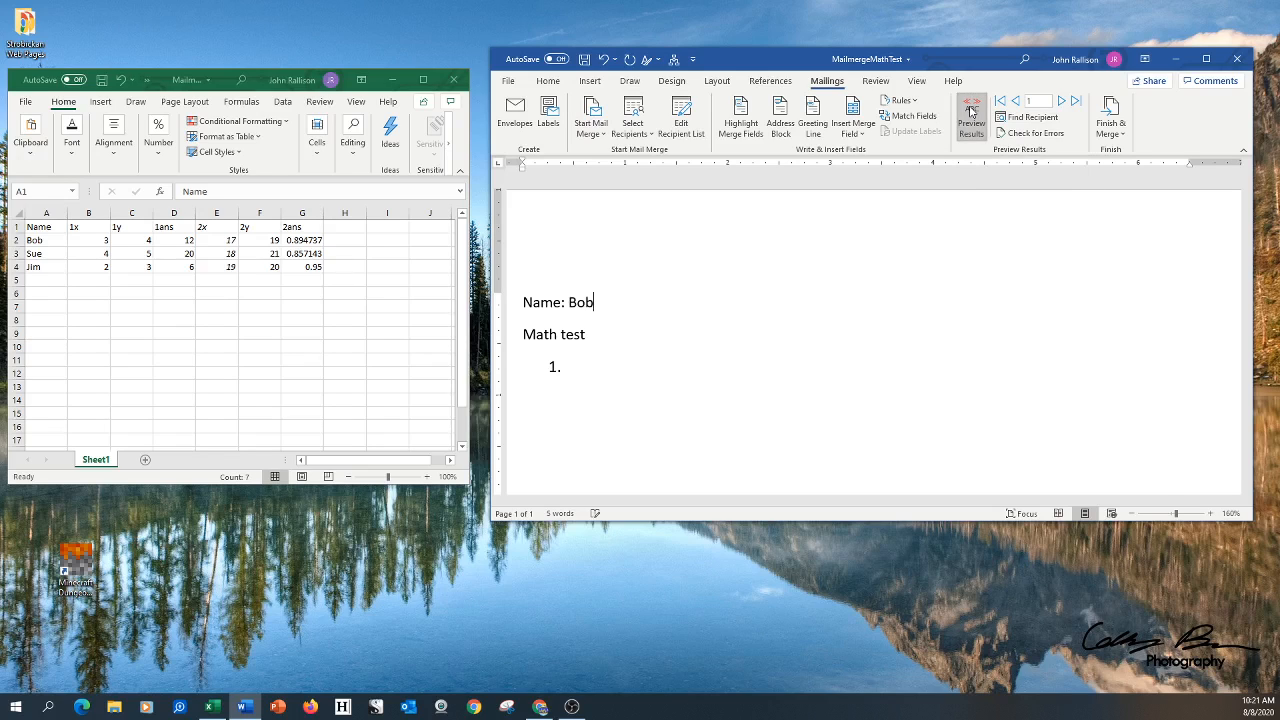
pyautogui.click(1062, 102)
pyautogui.click(1062, 102)
pyautogui.click(1016, 104)
pyautogui.click(1016, 104)
pyautogui.click(975, 113)
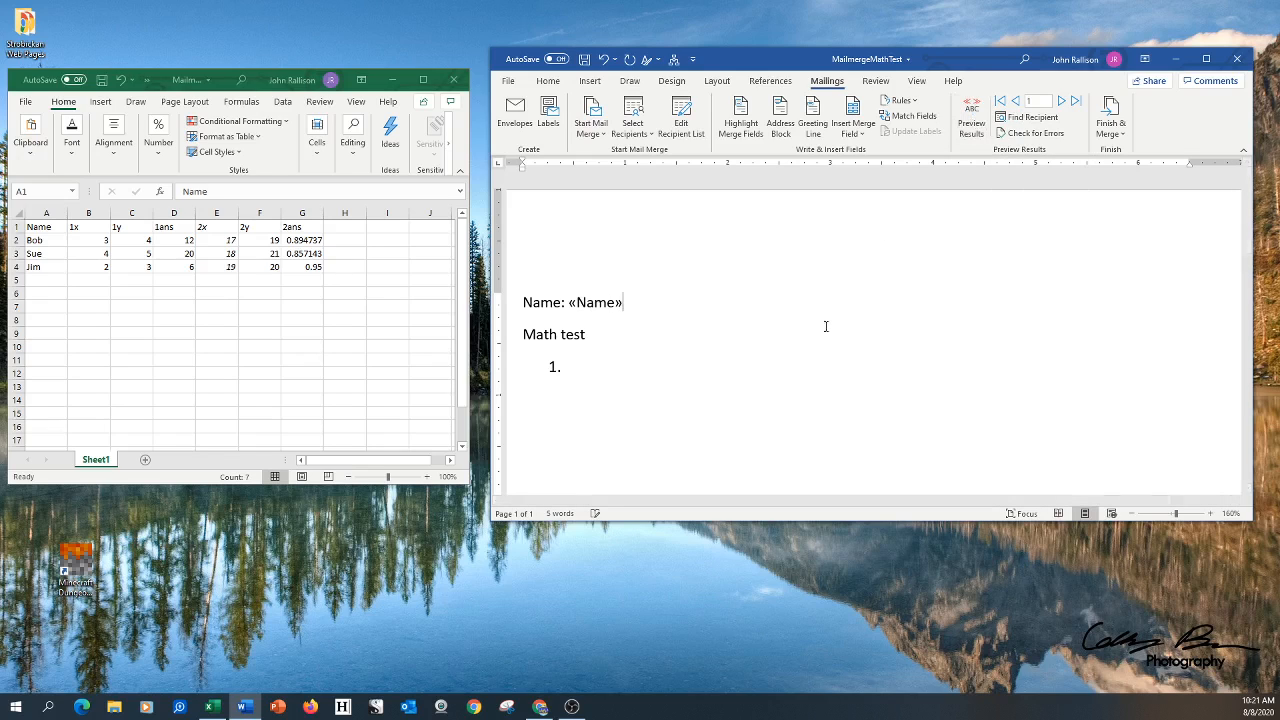
# Step: Enter problem 1 as the expression «M_1x» x «M_1y» = using the two merge fields
pyautogui.click(614, 364)
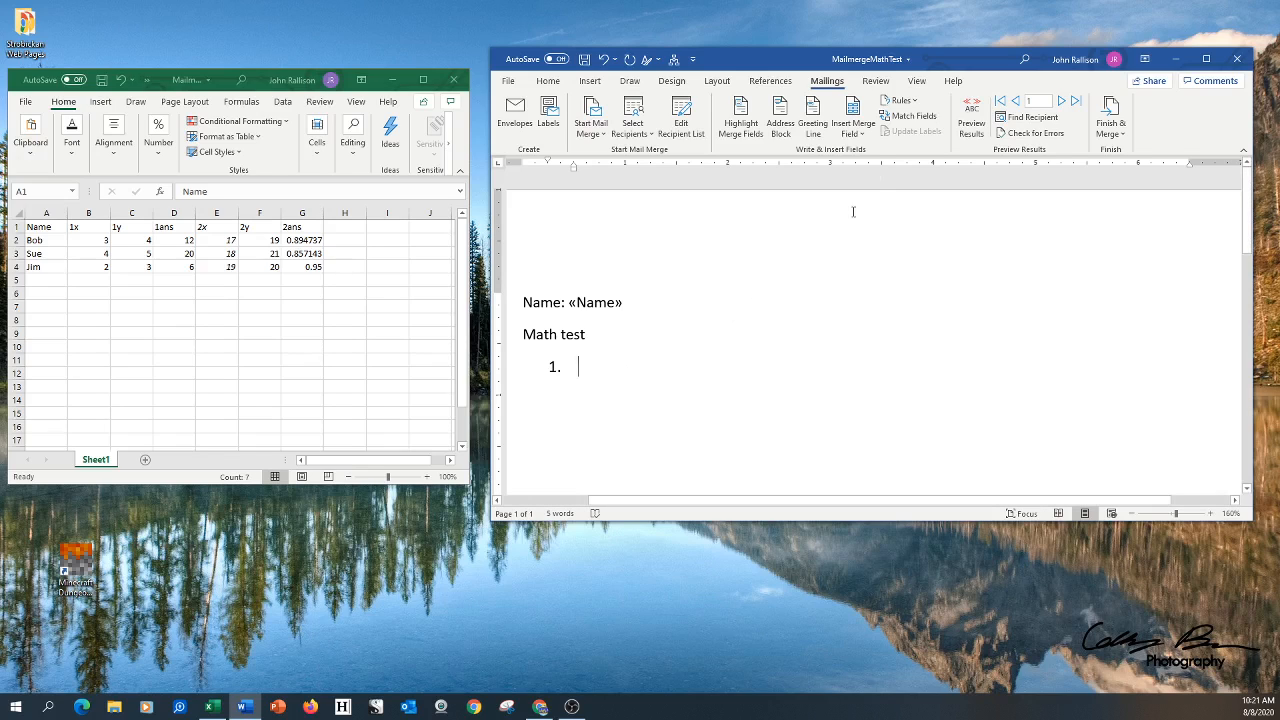
pyautogui.click(859, 136)
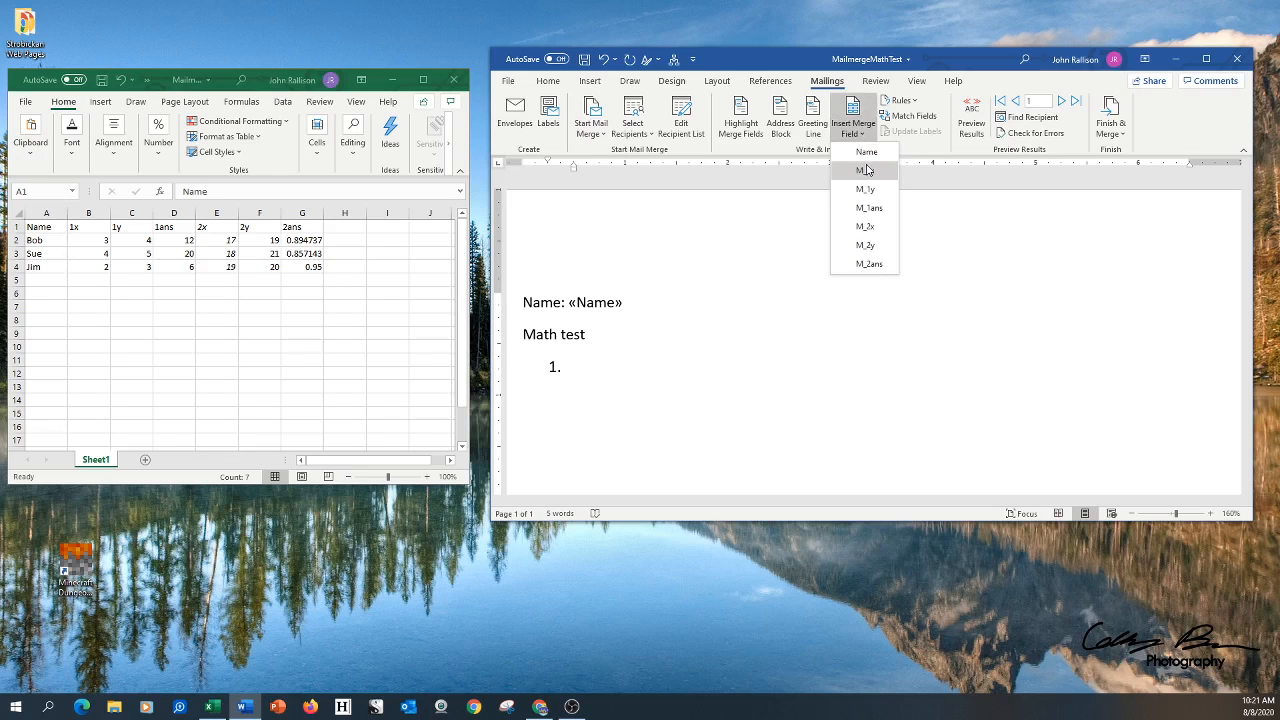
pyautogui.click(866, 170)
pyautogui.write('x» x')
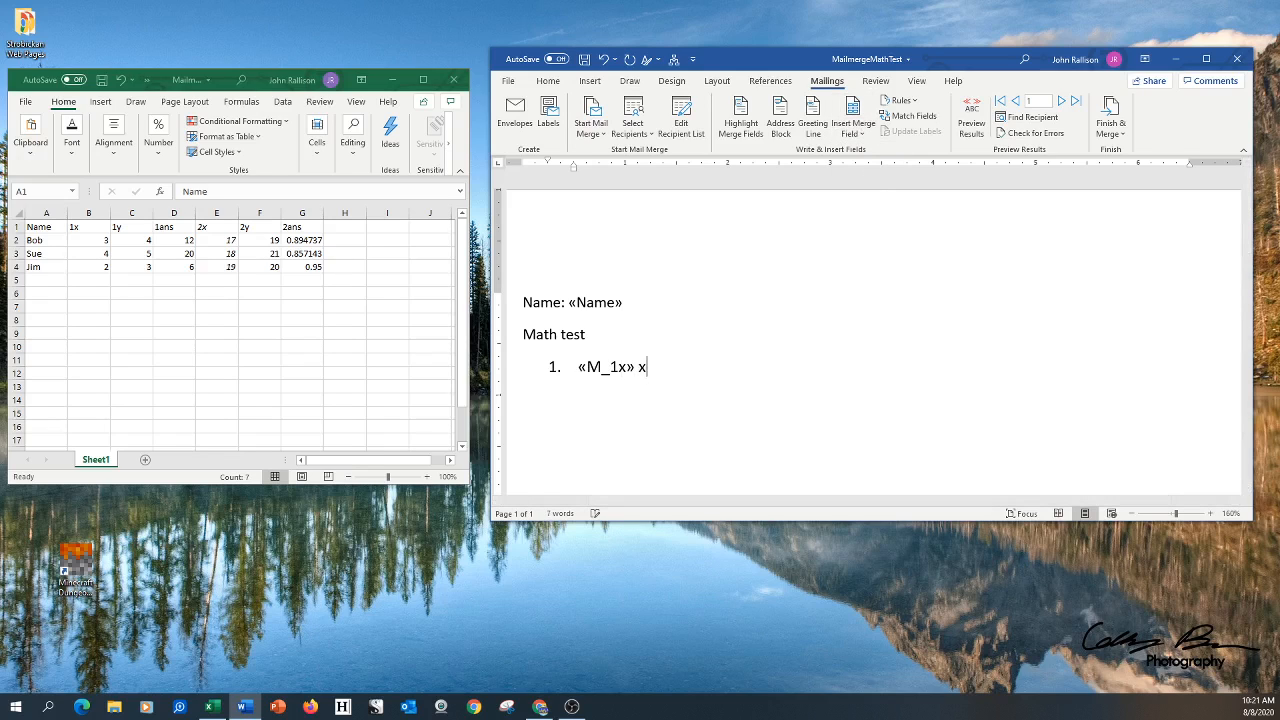
pyautogui.click(856, 130)
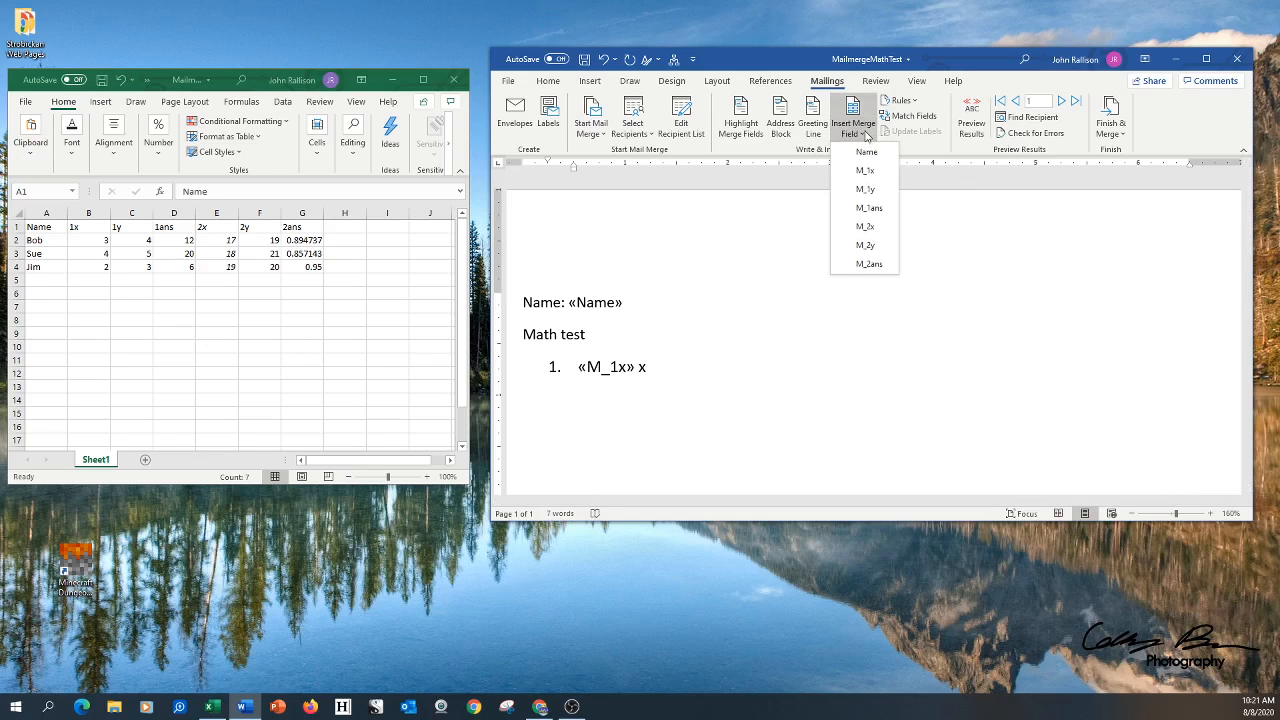
pyautogui.click(866, 189)
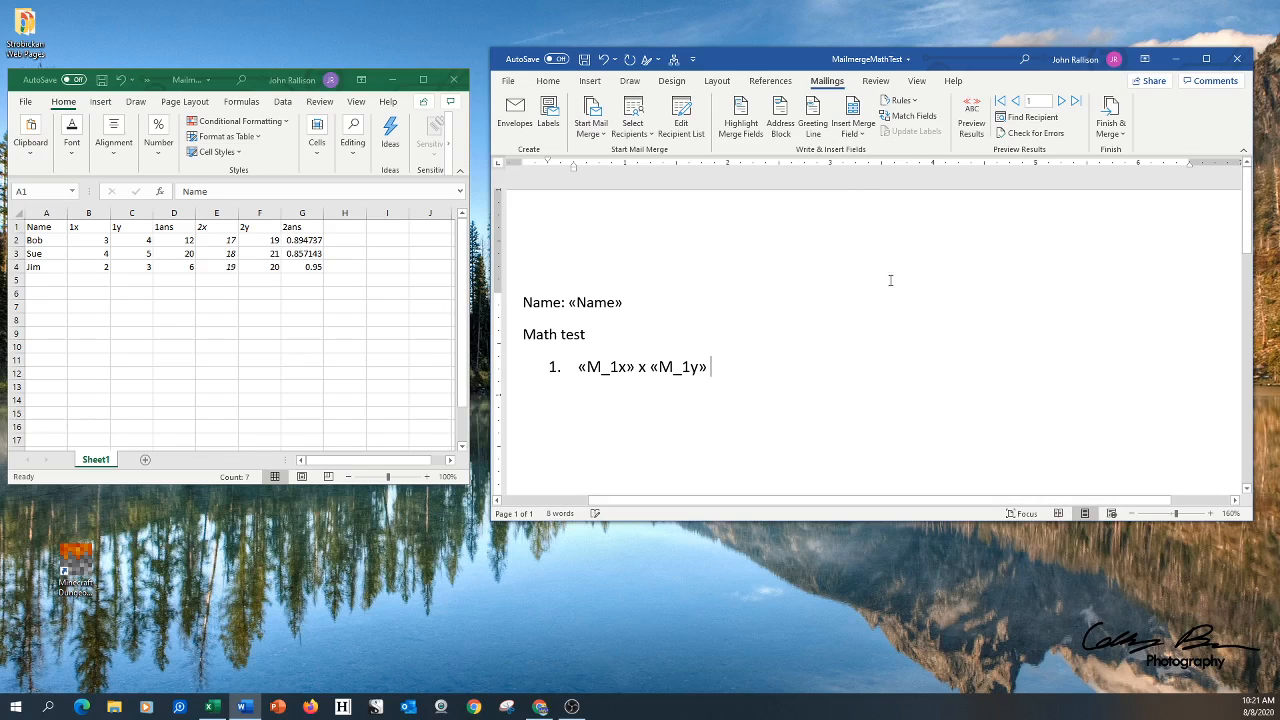
pyautogui.write('=')
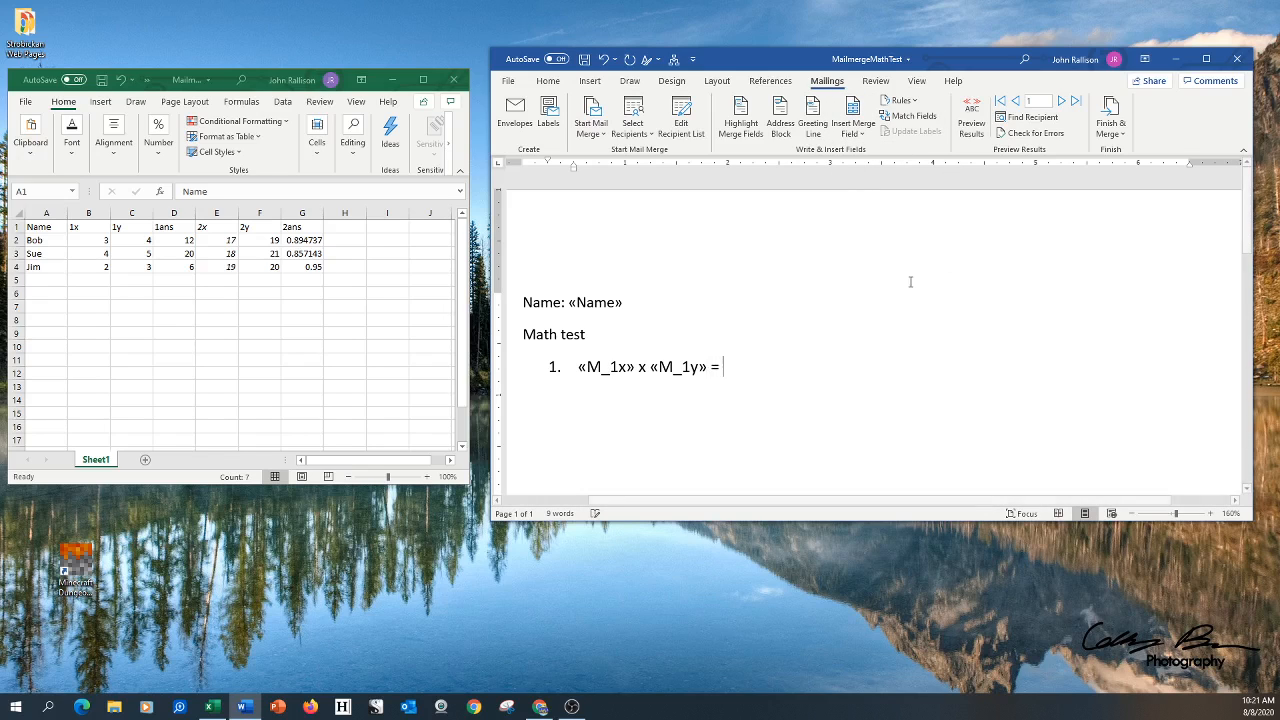
# Step: Preview problem 1 with merged values for the first, second and third records
pyautogui.click(972, 118)
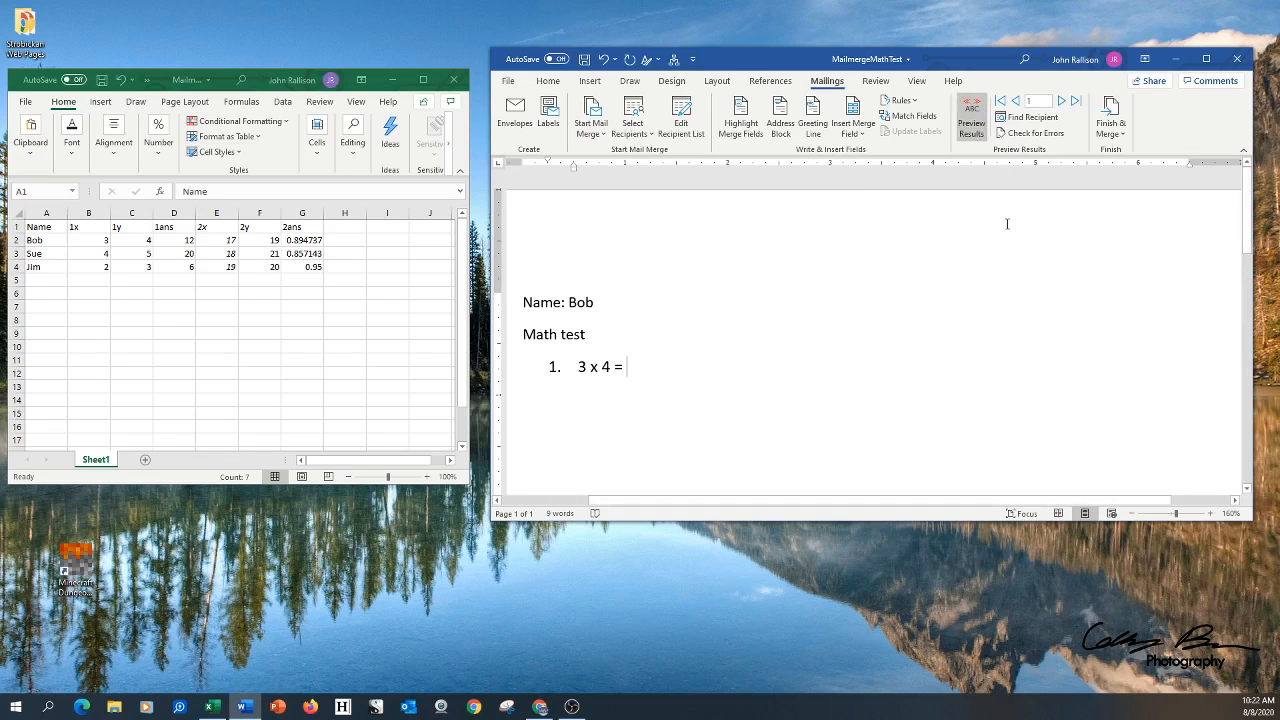
pyautogui.click(1062, 102)
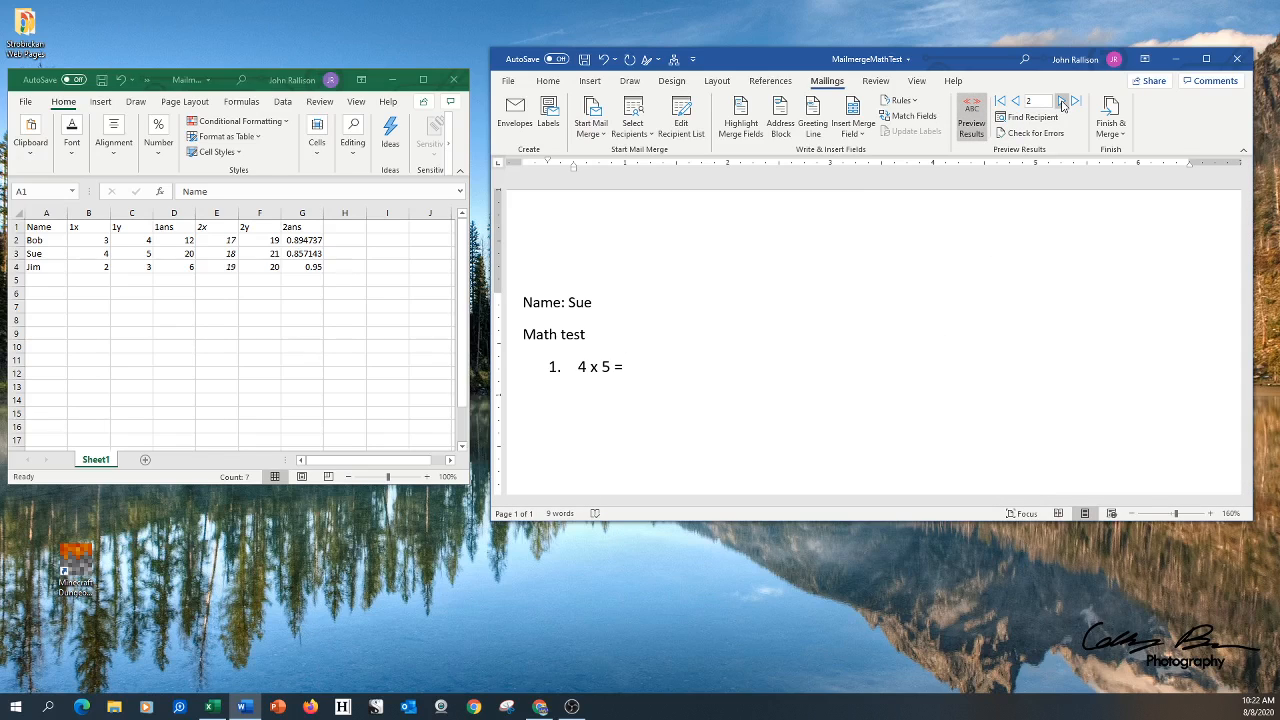
pyautogui.click(1062, 102)
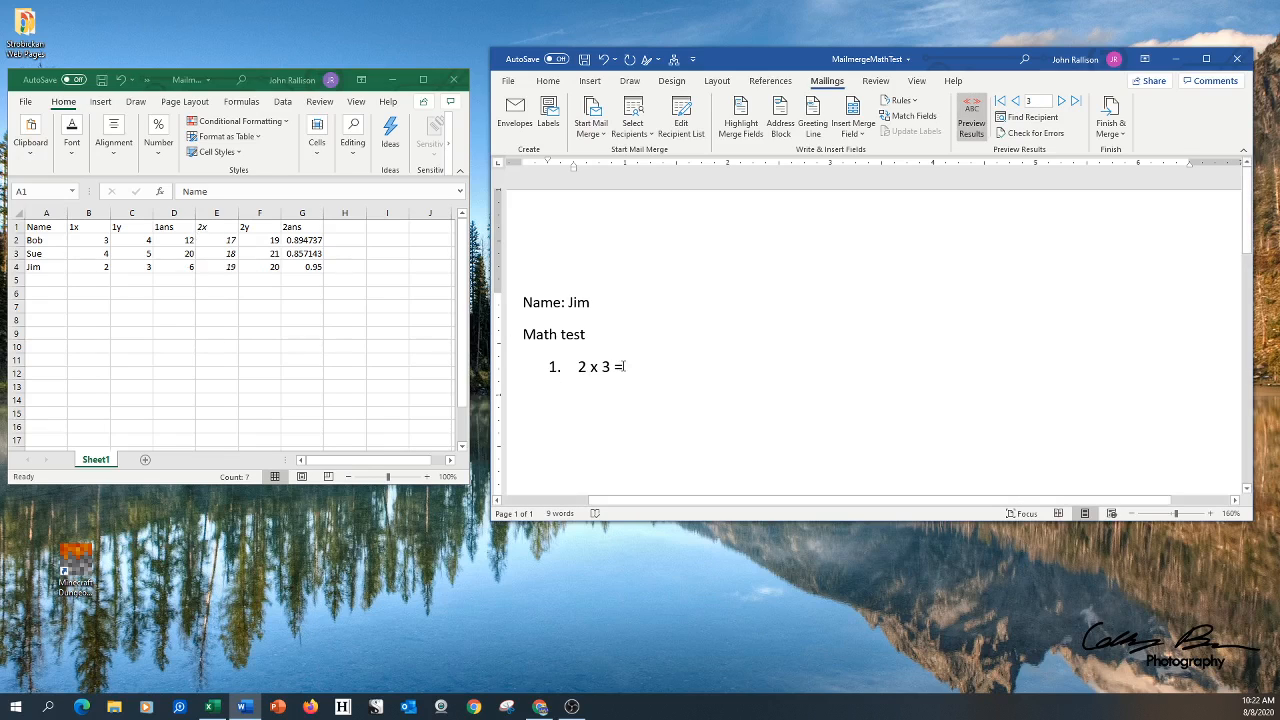
# Step: Add the M_1ans merge field after the equals sign in problem 1 and preview the answer across the records
pyautogui.click(864, 136)
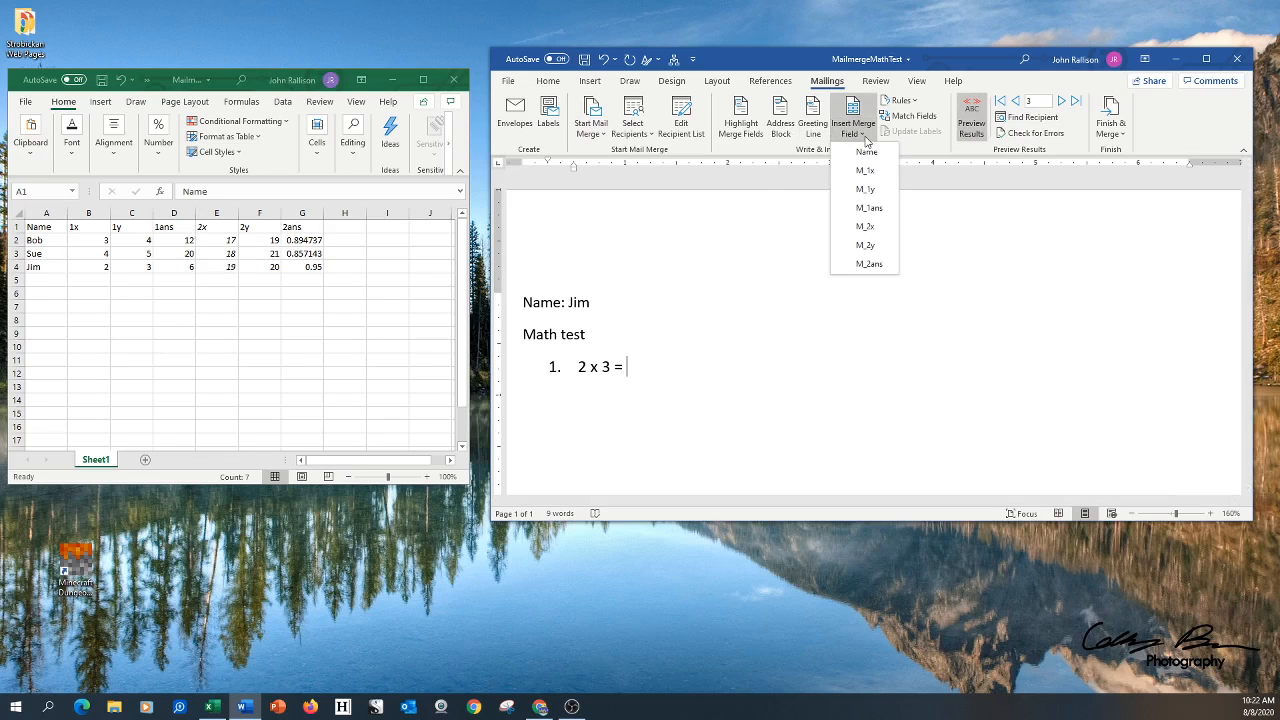
pyautogui.click(868, 207)
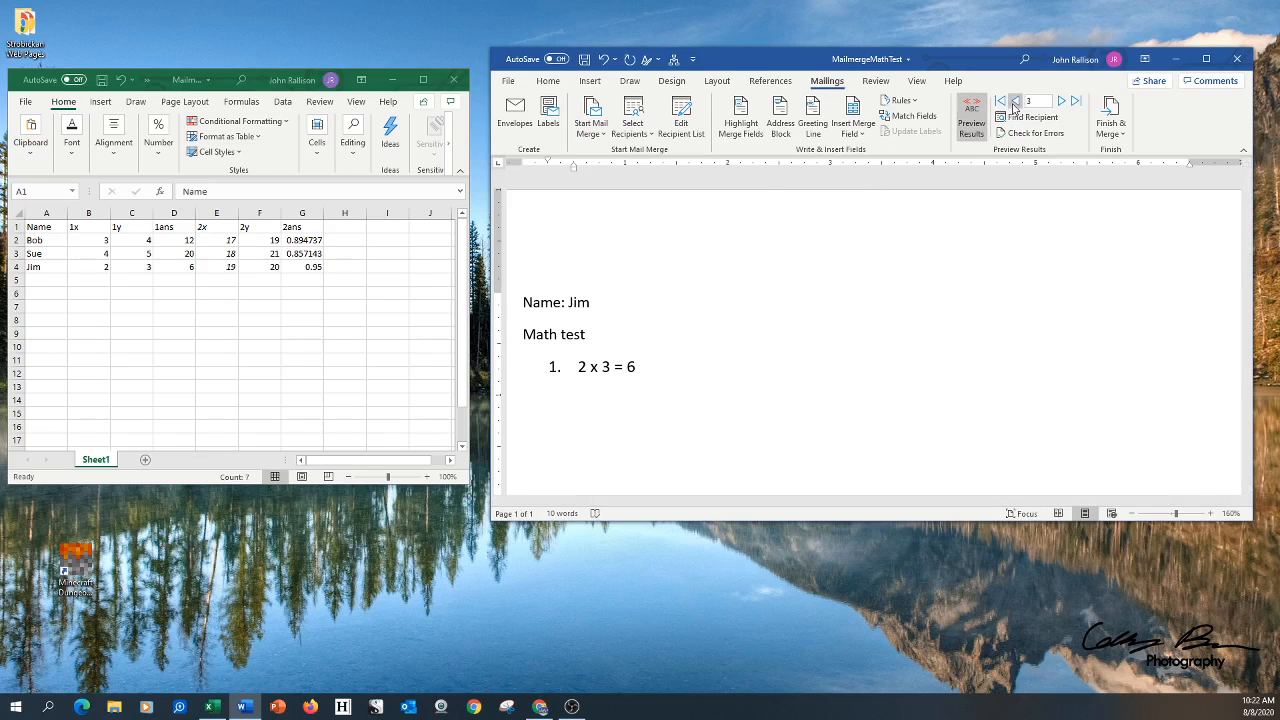
pyautogui.click(1014, 102)
pyautogui.click(1014, 102)
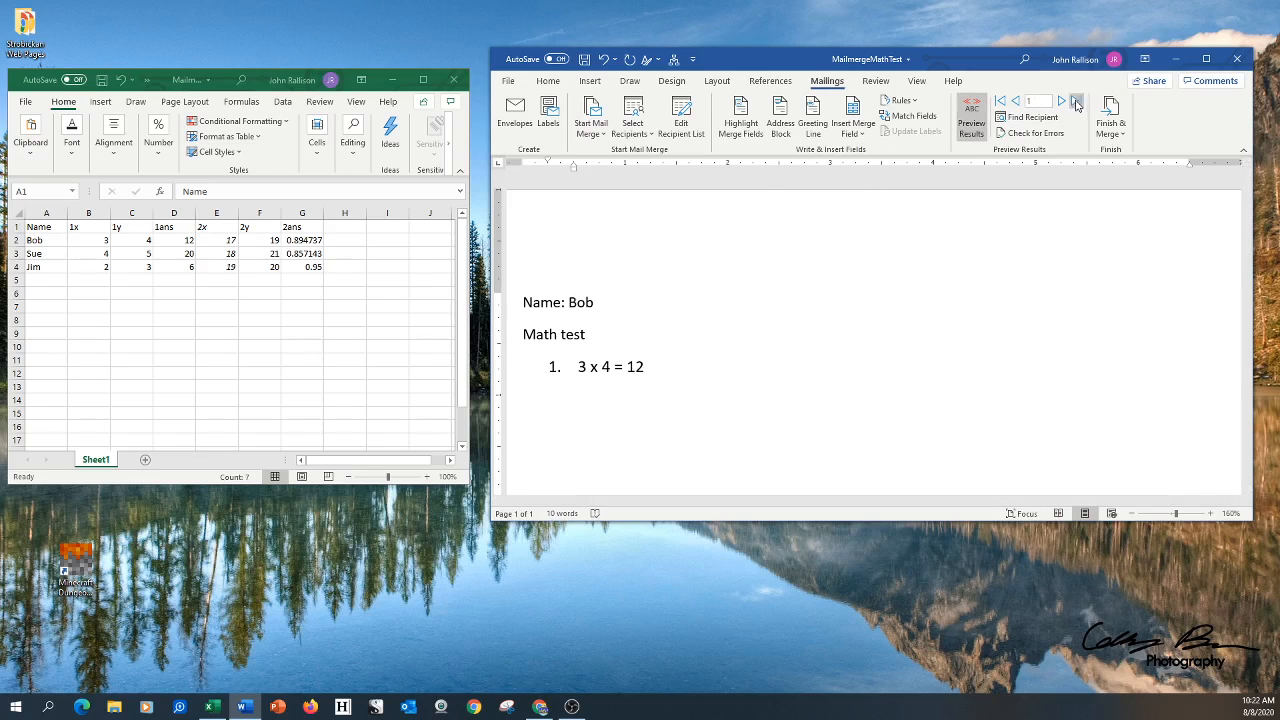
pyautogui.click(1062, 102)
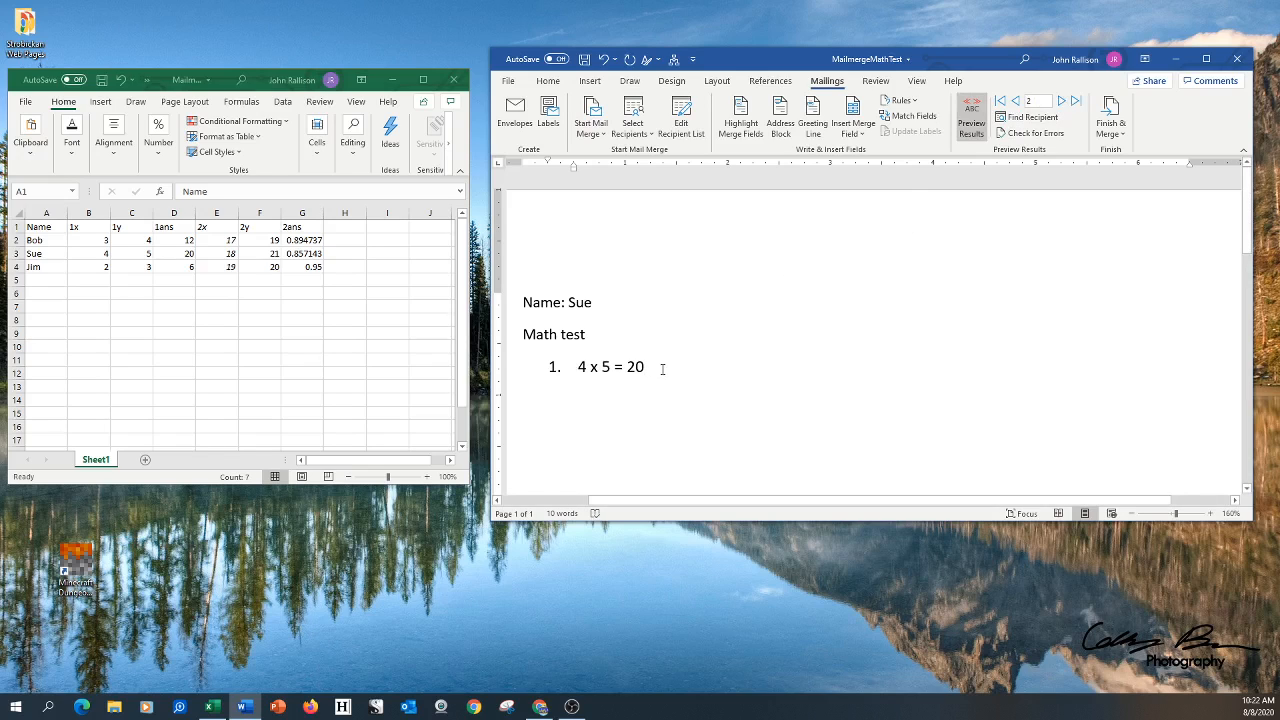
# Step: Delete the M_1ans field from problem 1 and turn off the results preview
pyautogui.press('BackSpace')
pyautogui.press('BackSpace')
pyautogui.click(973, 120)
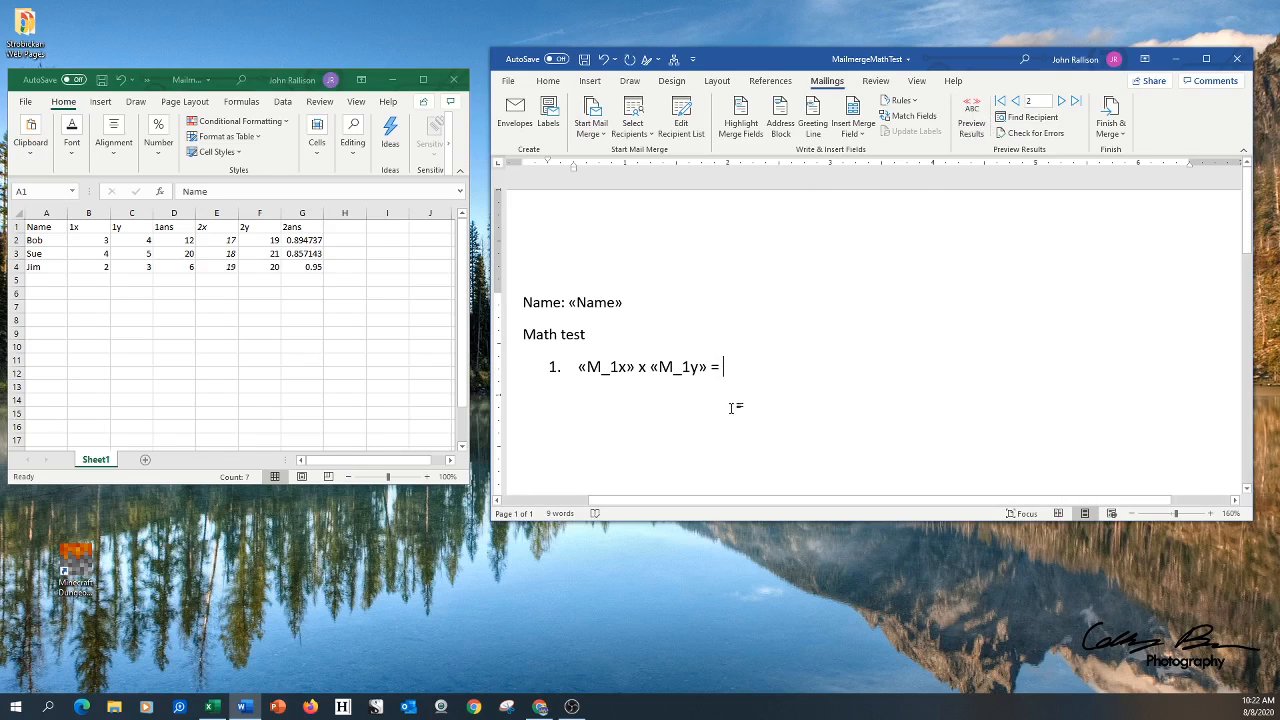
# Step: Replace problem 1's expression with the start of a word problem: a girl's first name, "has" and the M_1x merge field
pyautogui.moveTo(724, 367); pyautogui.dragTo(603, 378)
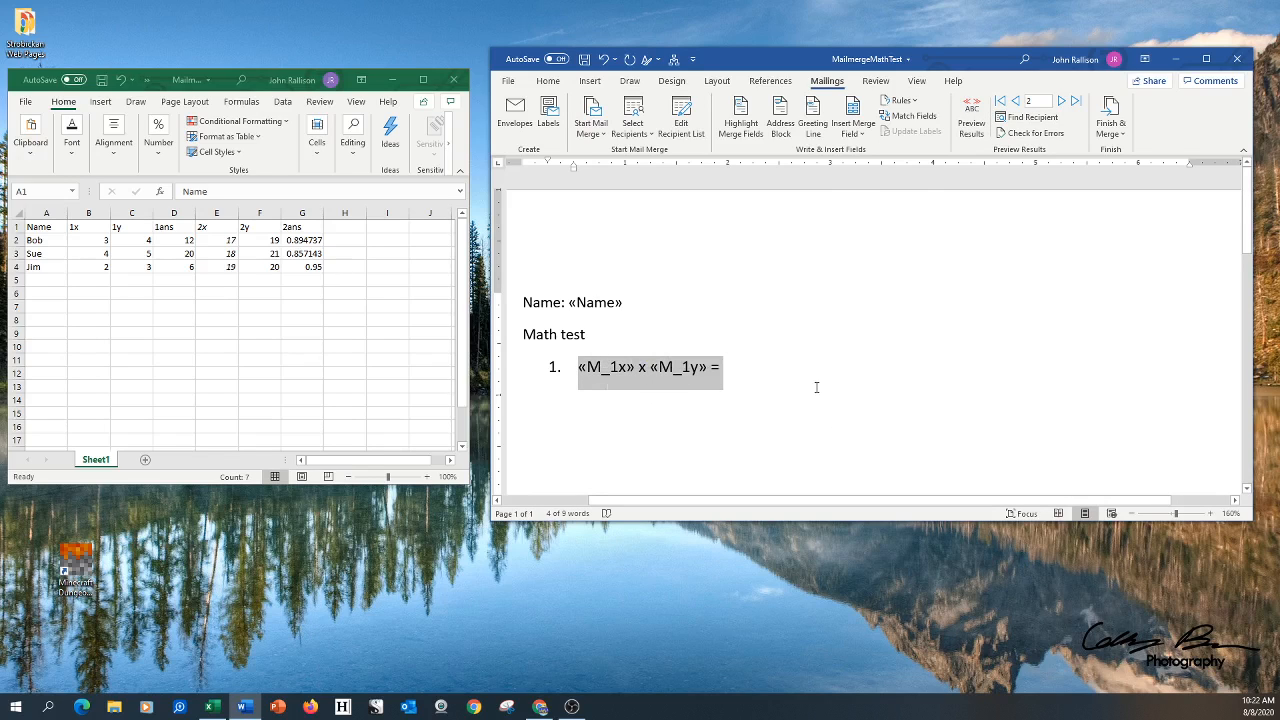
pyautogui.press('Delete')
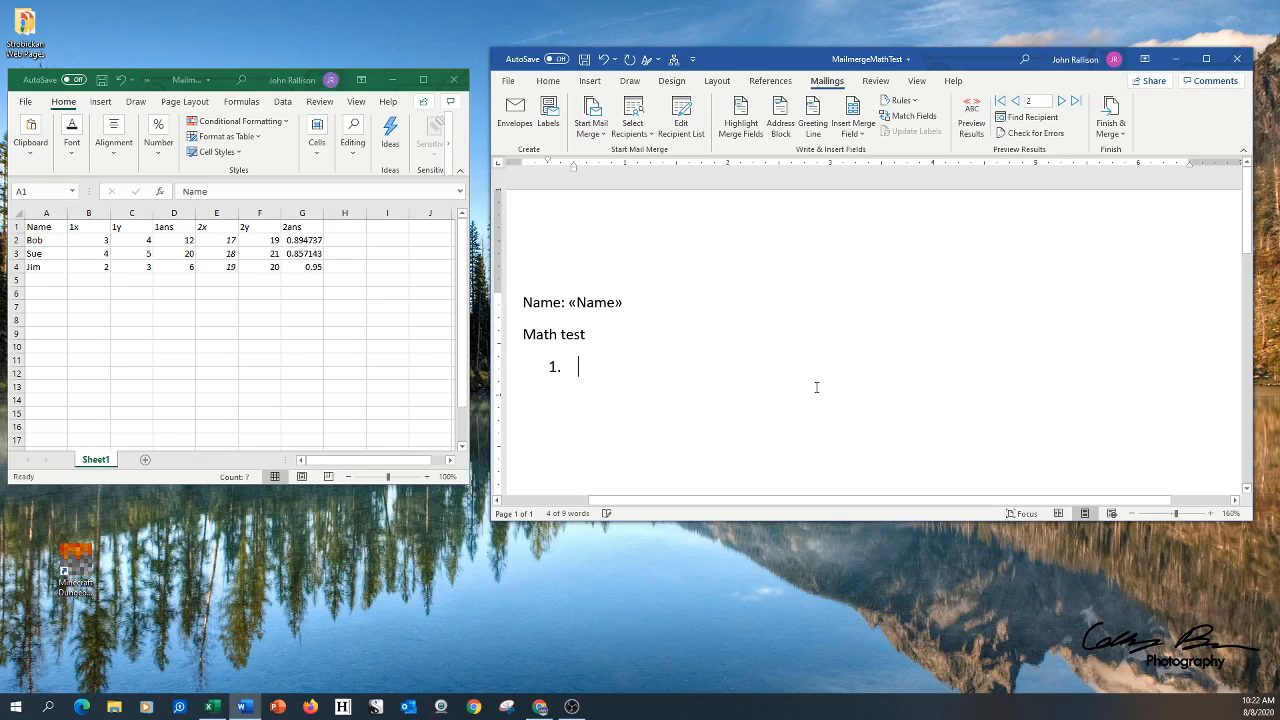
pyautogui.write('Elle nh')
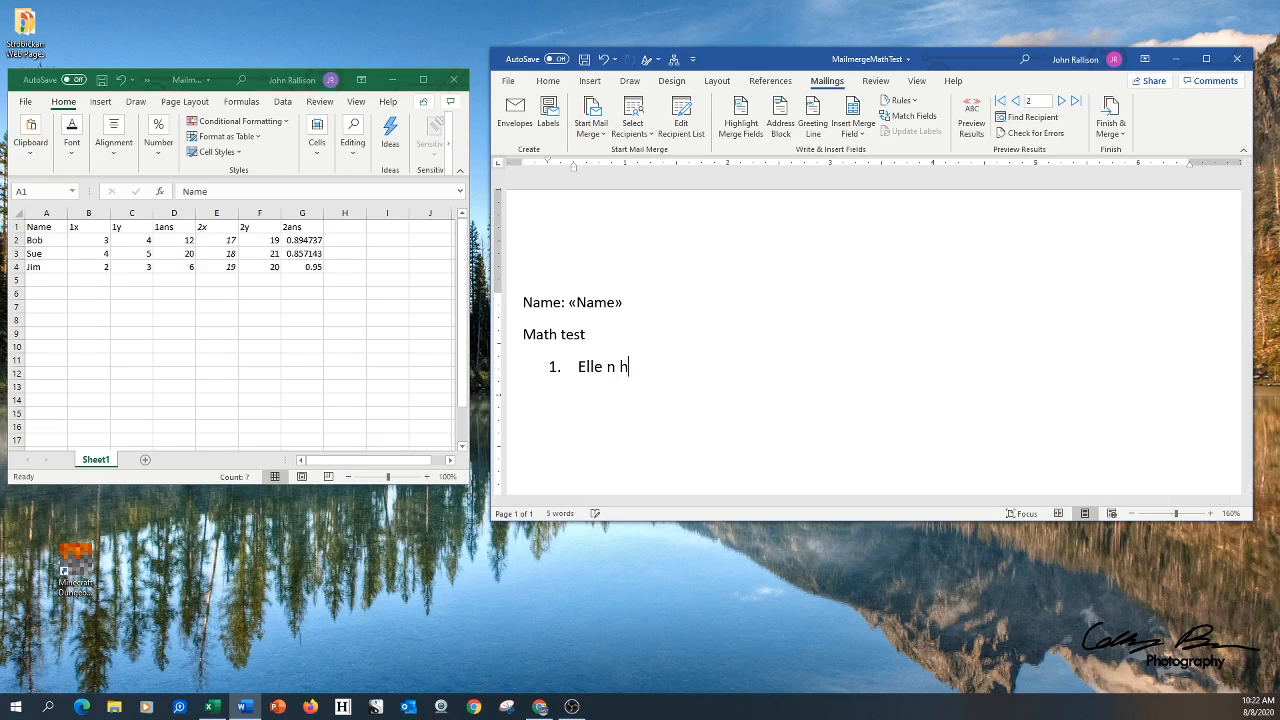
pyautogui.press('BackSpace')
pyautogui.press('BackSpace')
pyautogui.press('BackSpace')
pyautogui.write('n has')
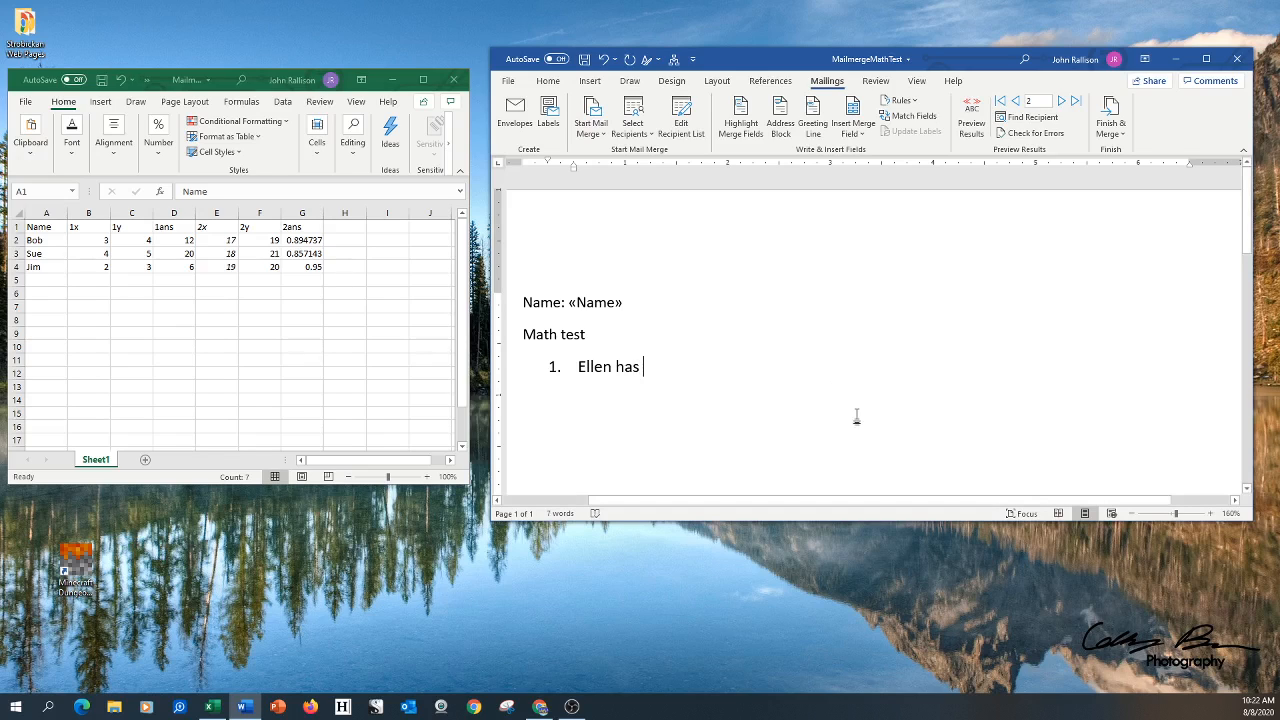
pyautogui.click(855, 128)
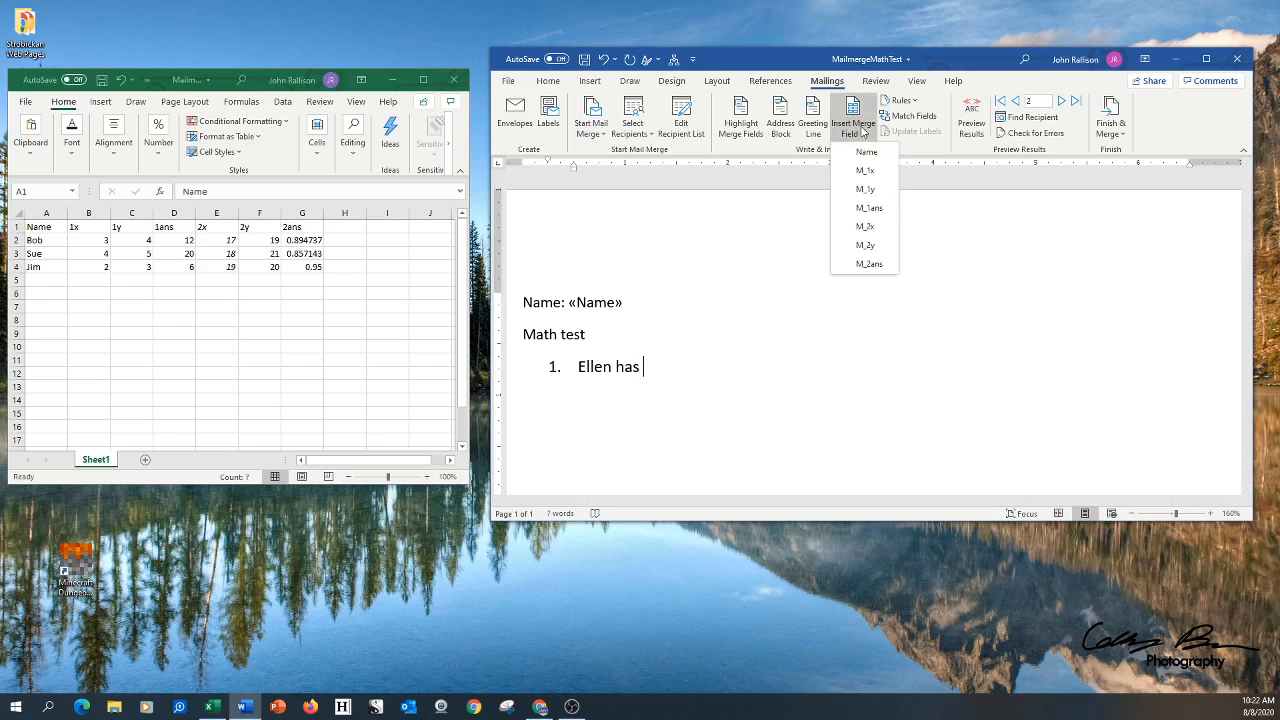
pyautogui.click(865, 171)
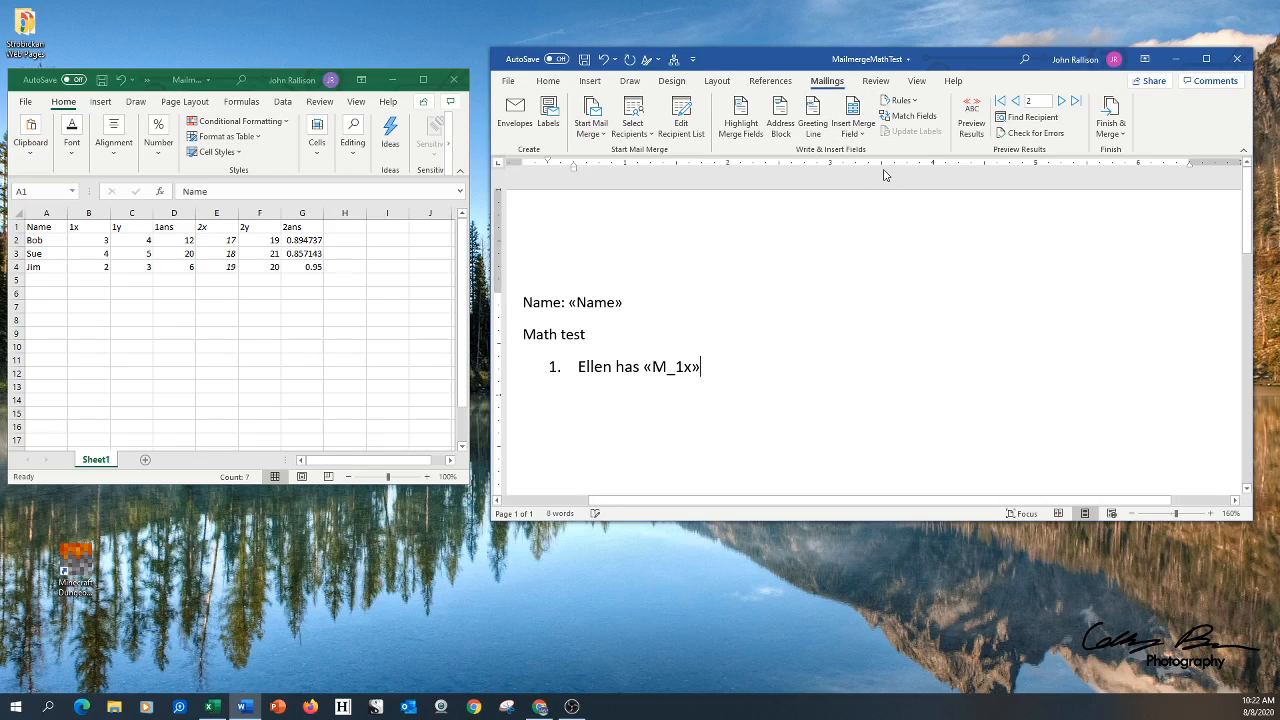
# Step: Continue problem 1 with "boxes and in each box there are" followed by the M_1y merge field
pyautogui.write('boxes an')
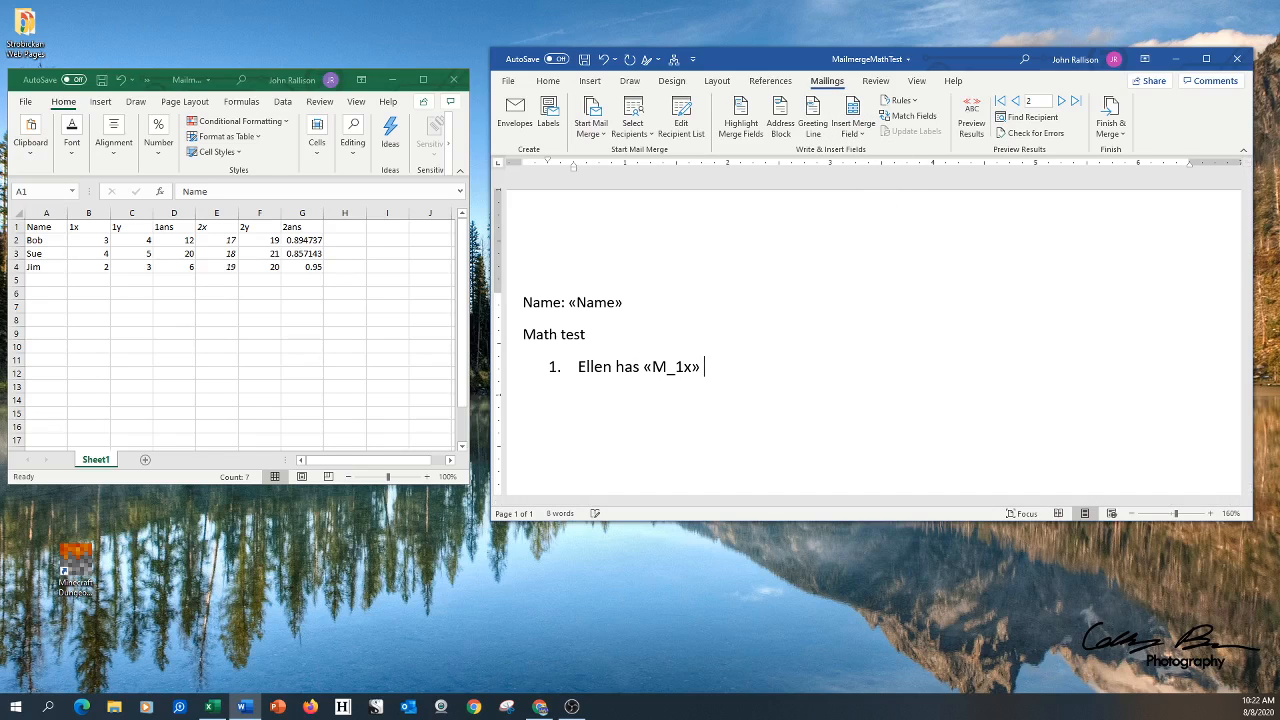
pyautogui.write('d in each box there are')
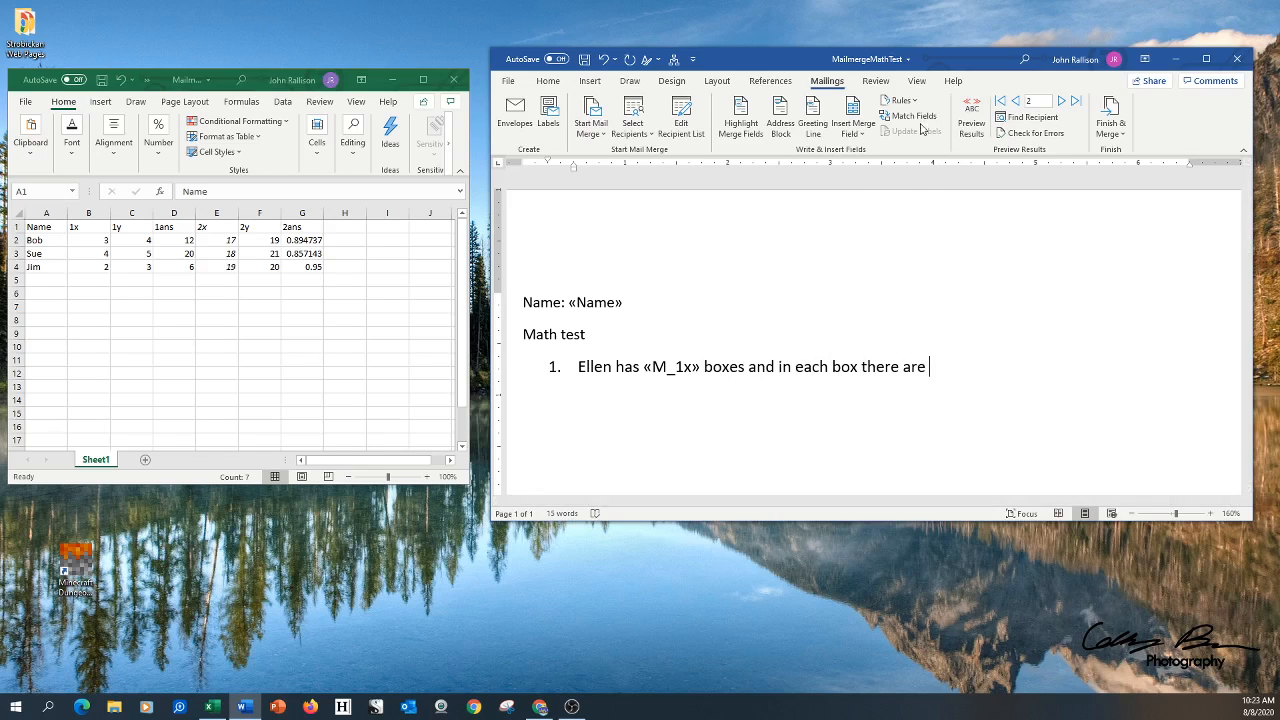
pyautogui.click(900, 100)
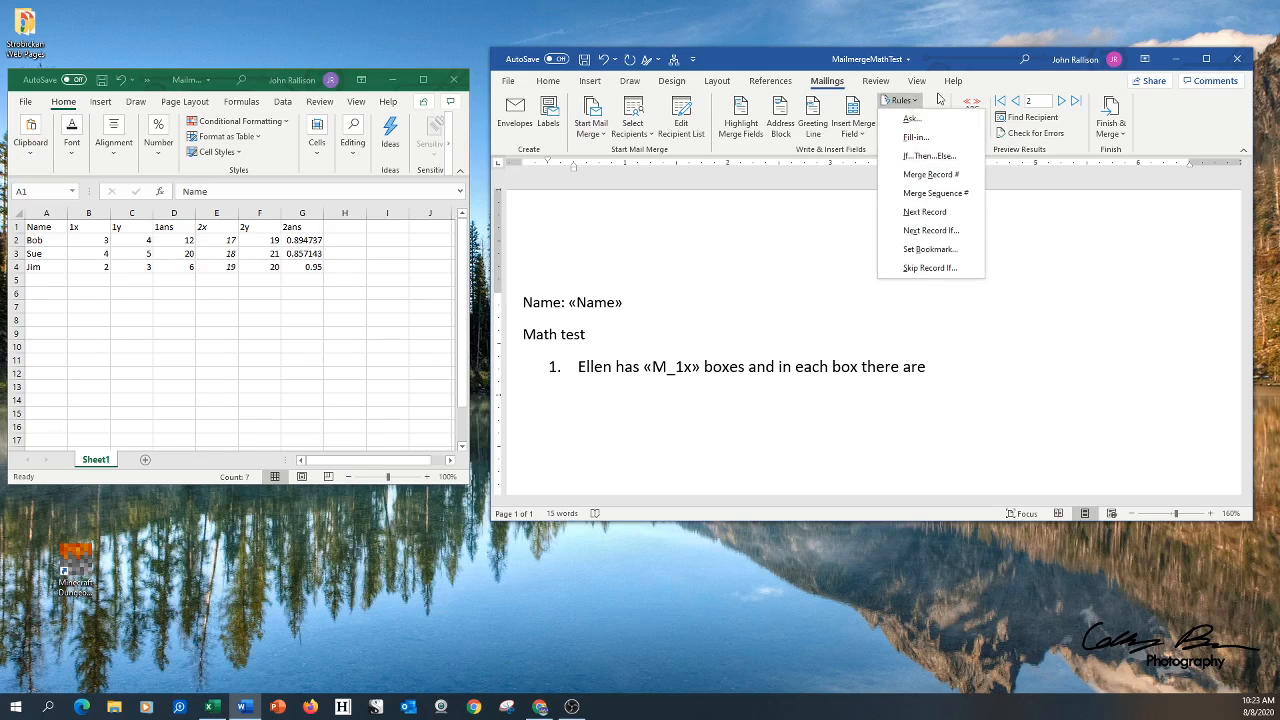
pyautogui.click(943, 95)
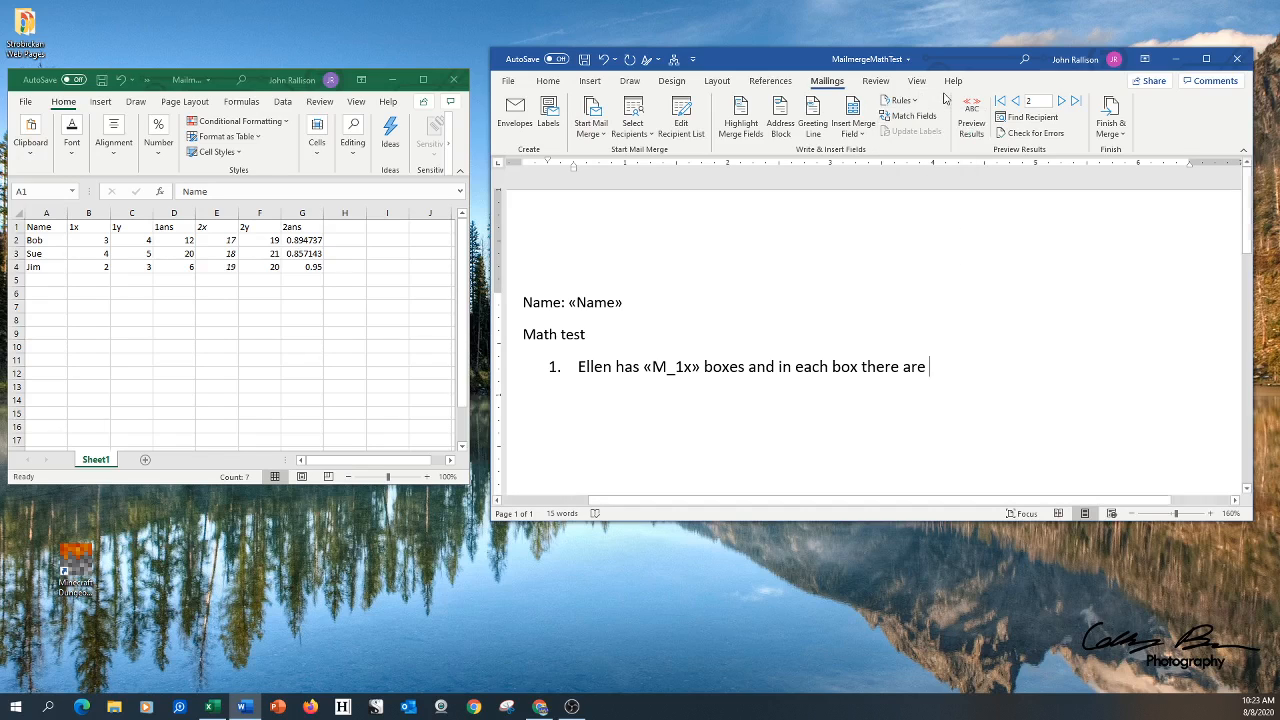
pyautogui.click(866, 134)
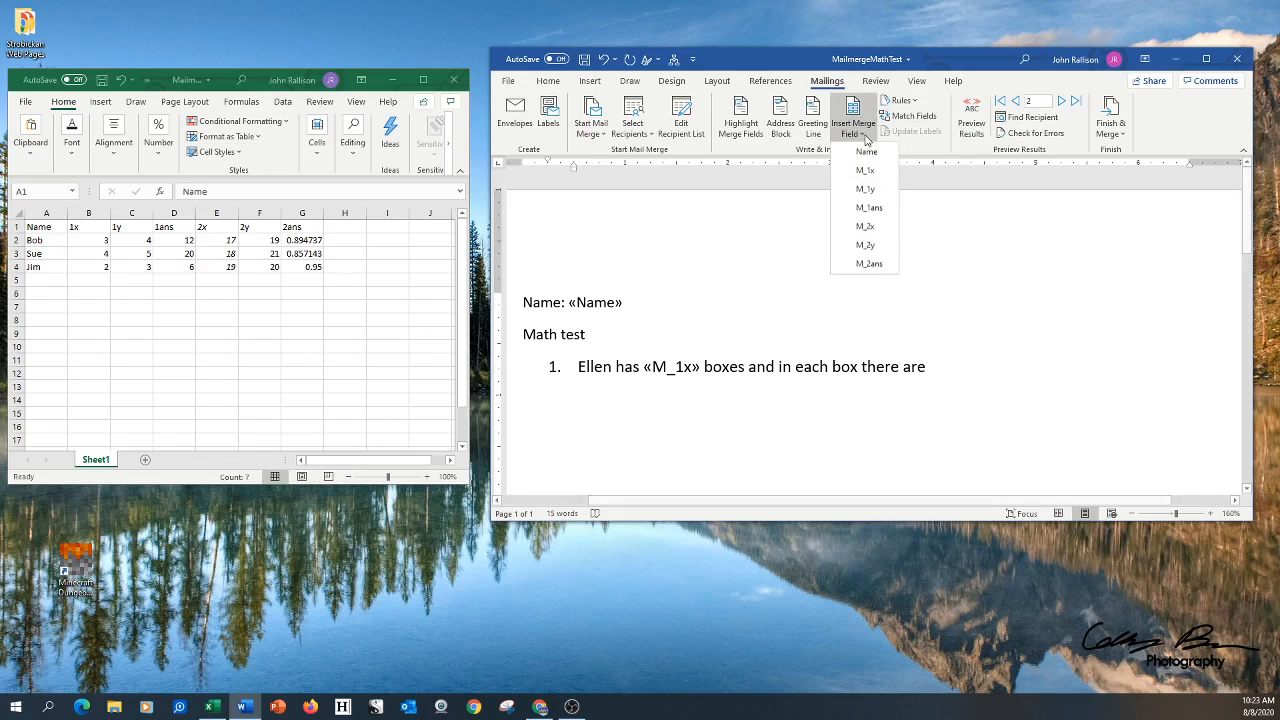
pyautogui.click(866, 189)
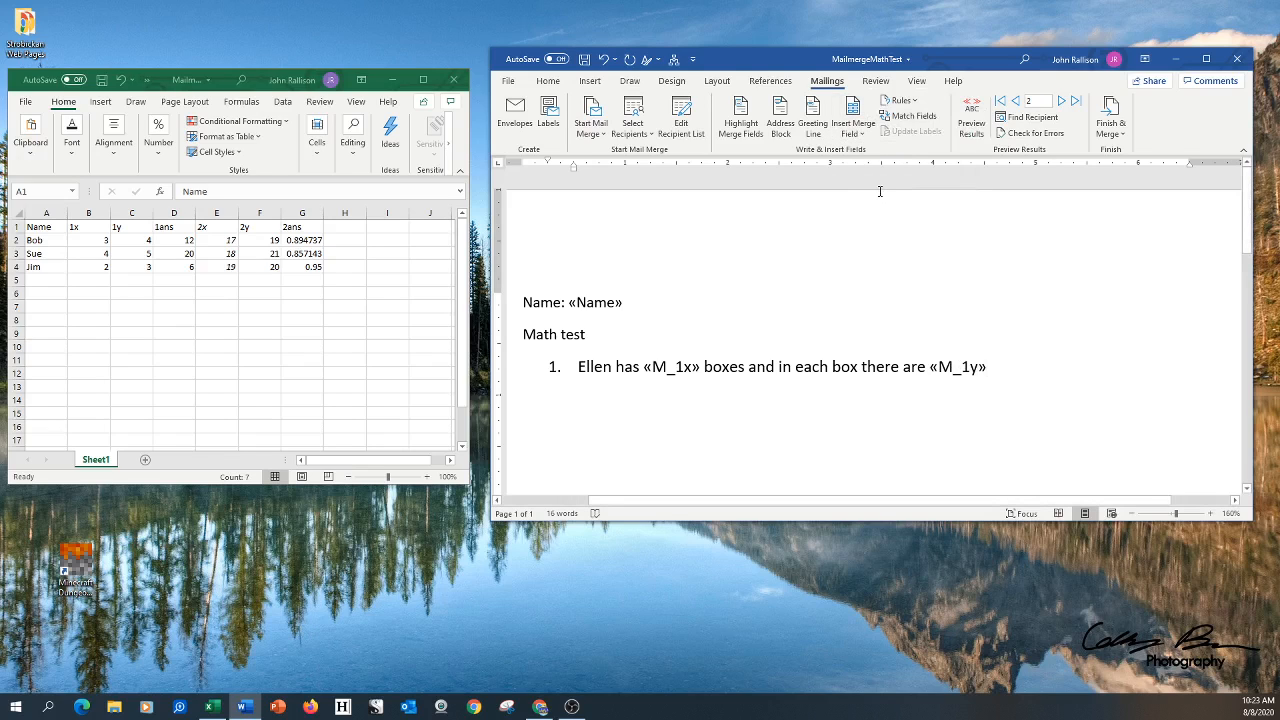
# Step: Finish problem 1 with "marbles." and a question asking how many marbles the girl has in total, and remove the extra leading space
pyautogui.write('marbles.')
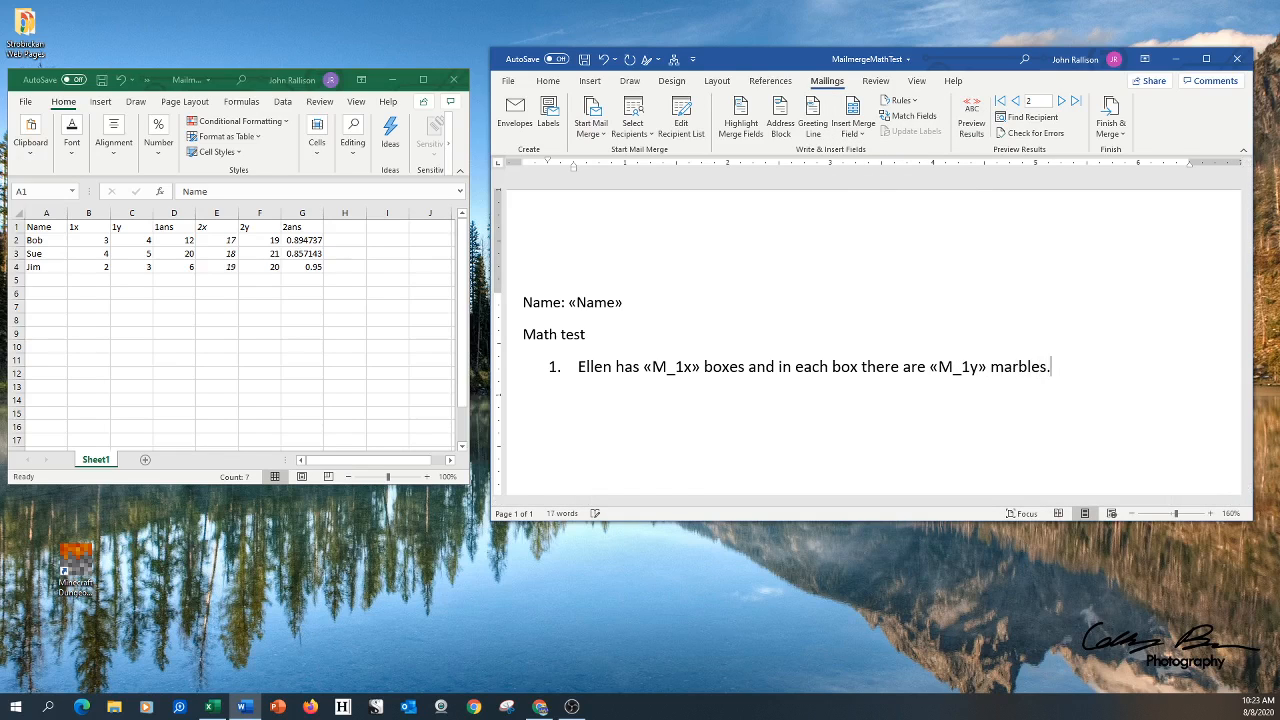
pyautogui.write(' How many marbles does')
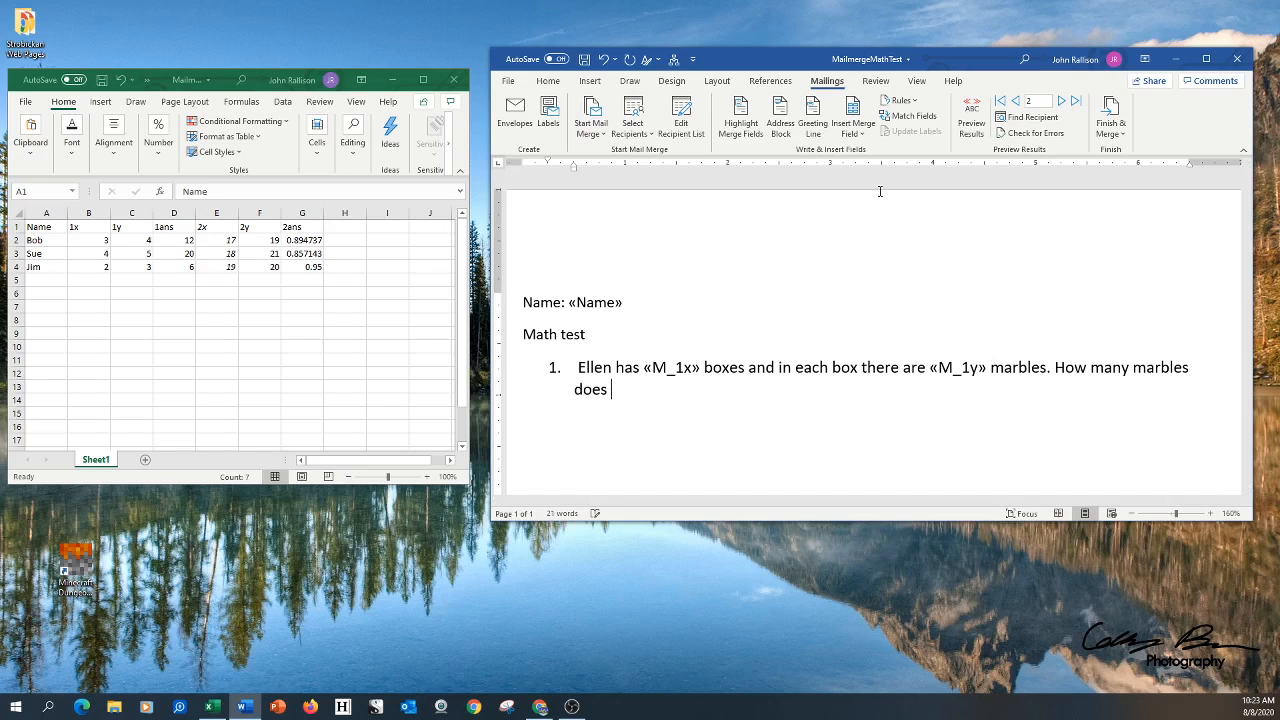
pyautogui.write(' Ellen have in tot')
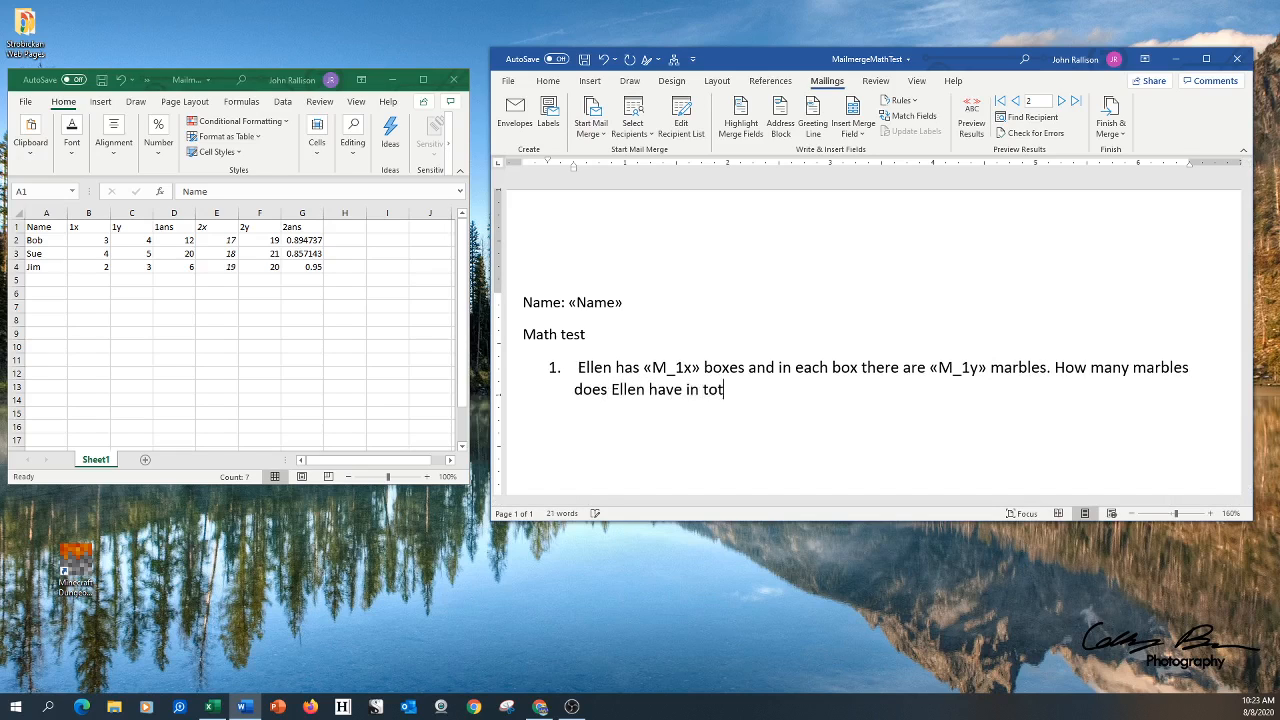
pyautogui.write('al?')
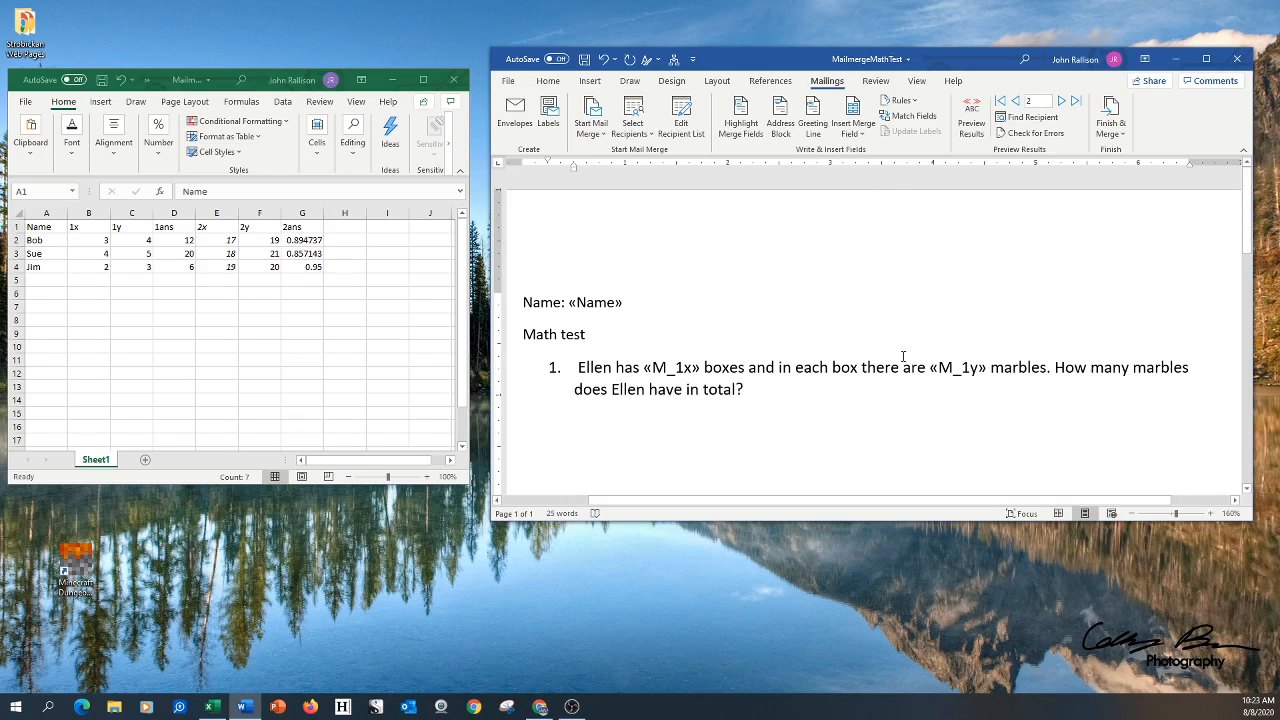
pyautogui.click(579, 368)
pyautogui.press('BackSpace')
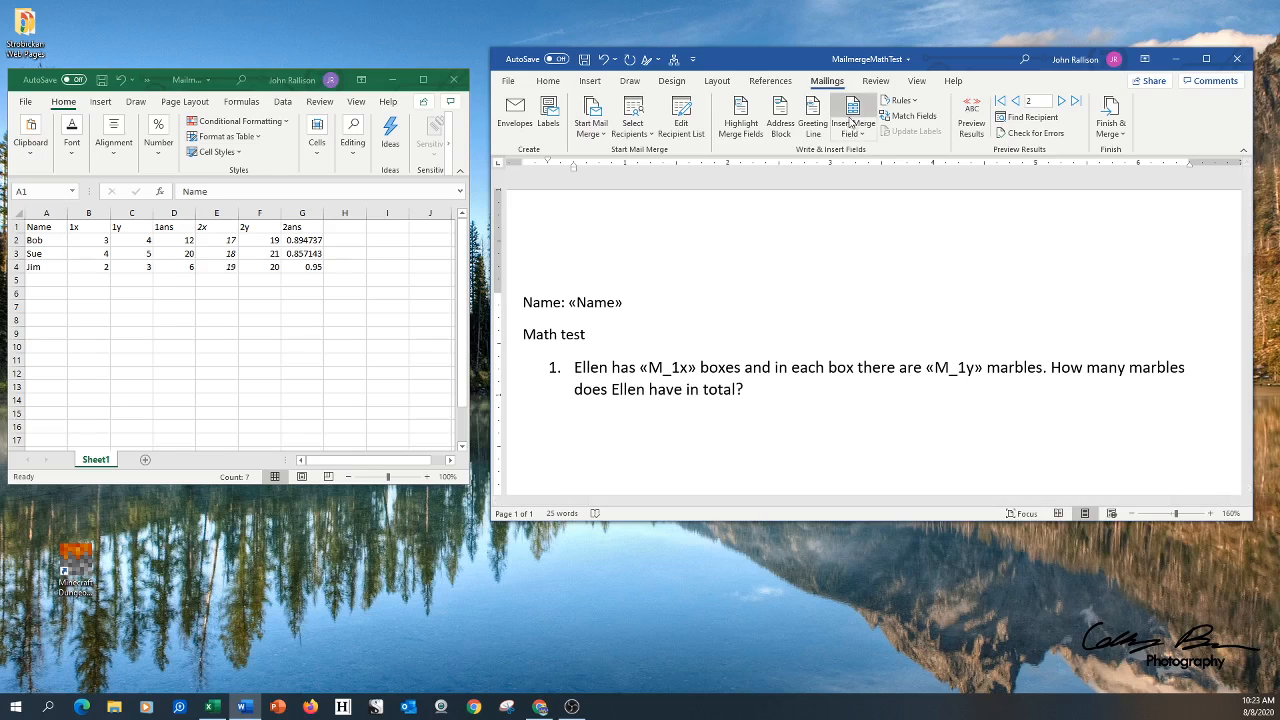
# Step: Preview the merged word problem across the first, second and third records, and return to showing the field codes
pyautogui.click(973, 122)
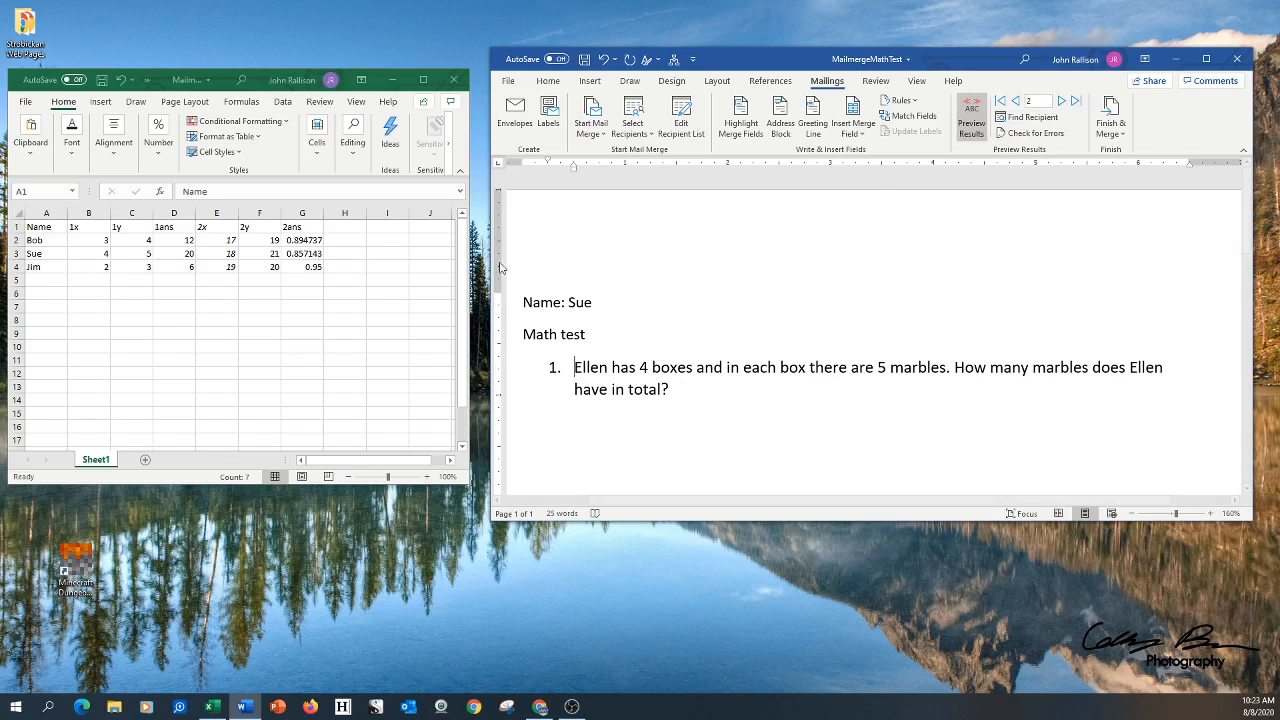
pyautogui.click(1015, 101)
pyautogui.click(1061, 101)
pyautogui.click(1061, 101)
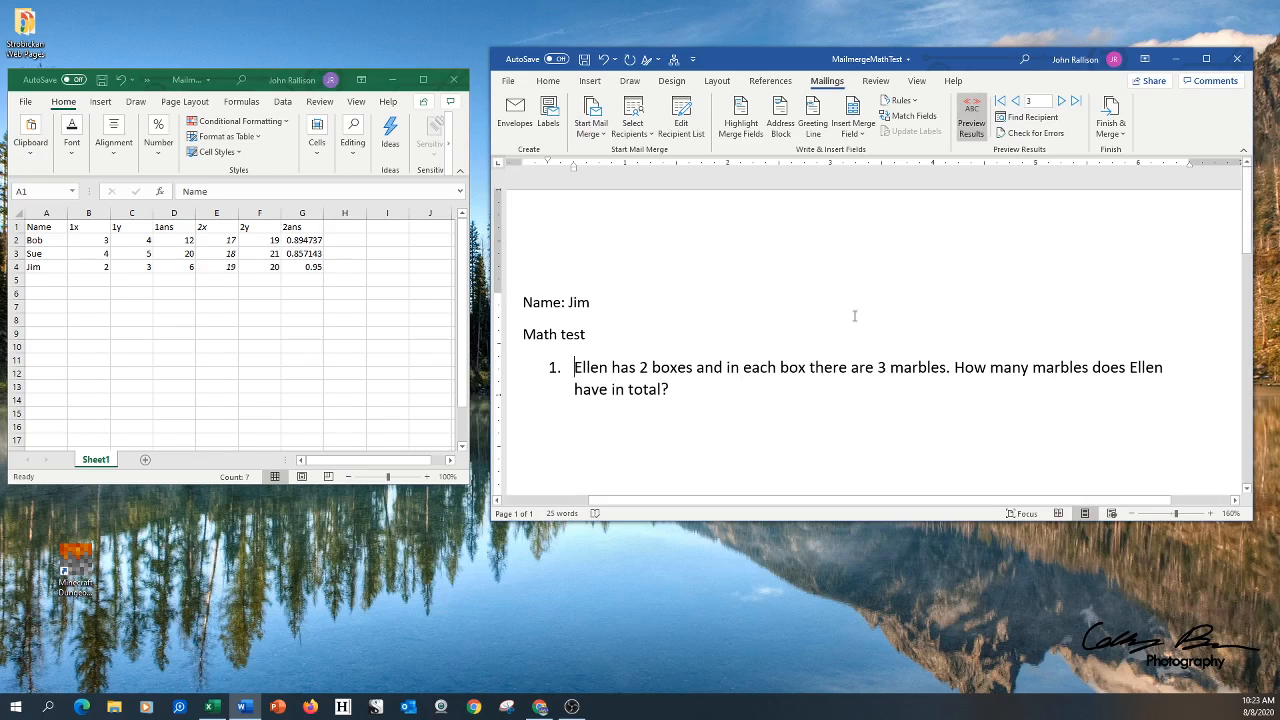
pyautogui.click(968, 113)
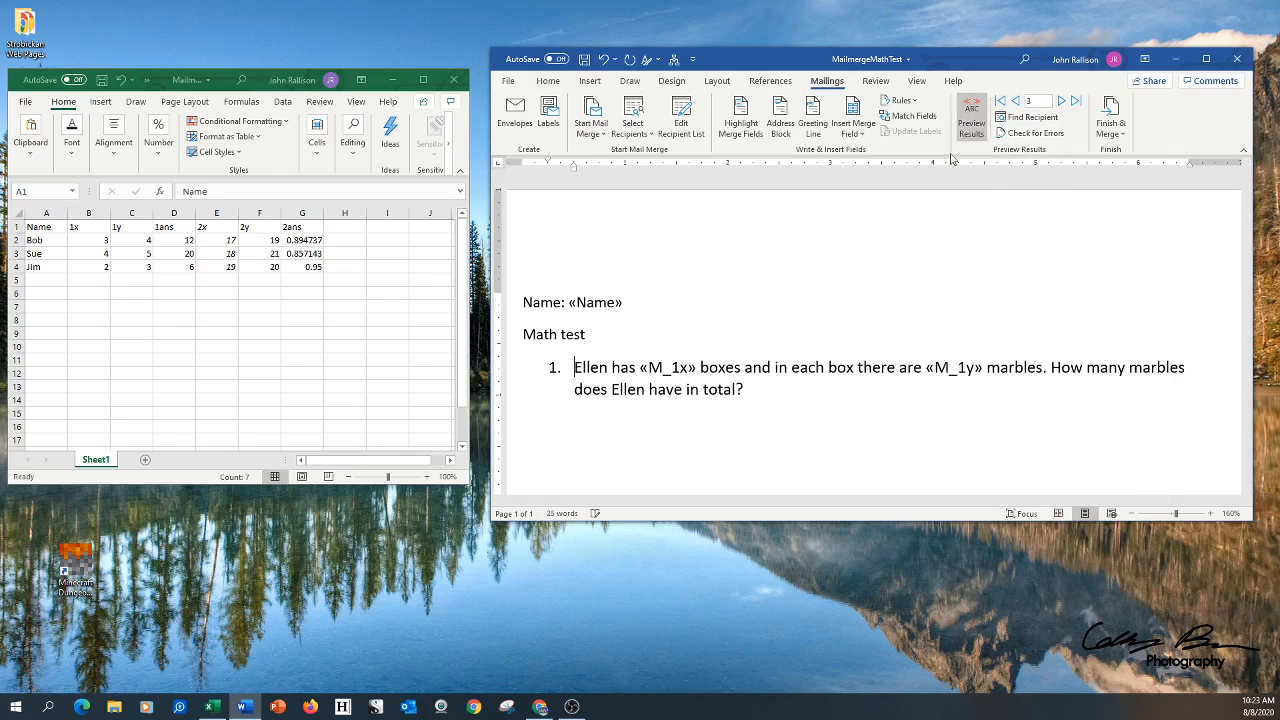
# Step: Add a blank line after problem 1 and start numbered item 2 below it
pyautogui.click(775, 390)
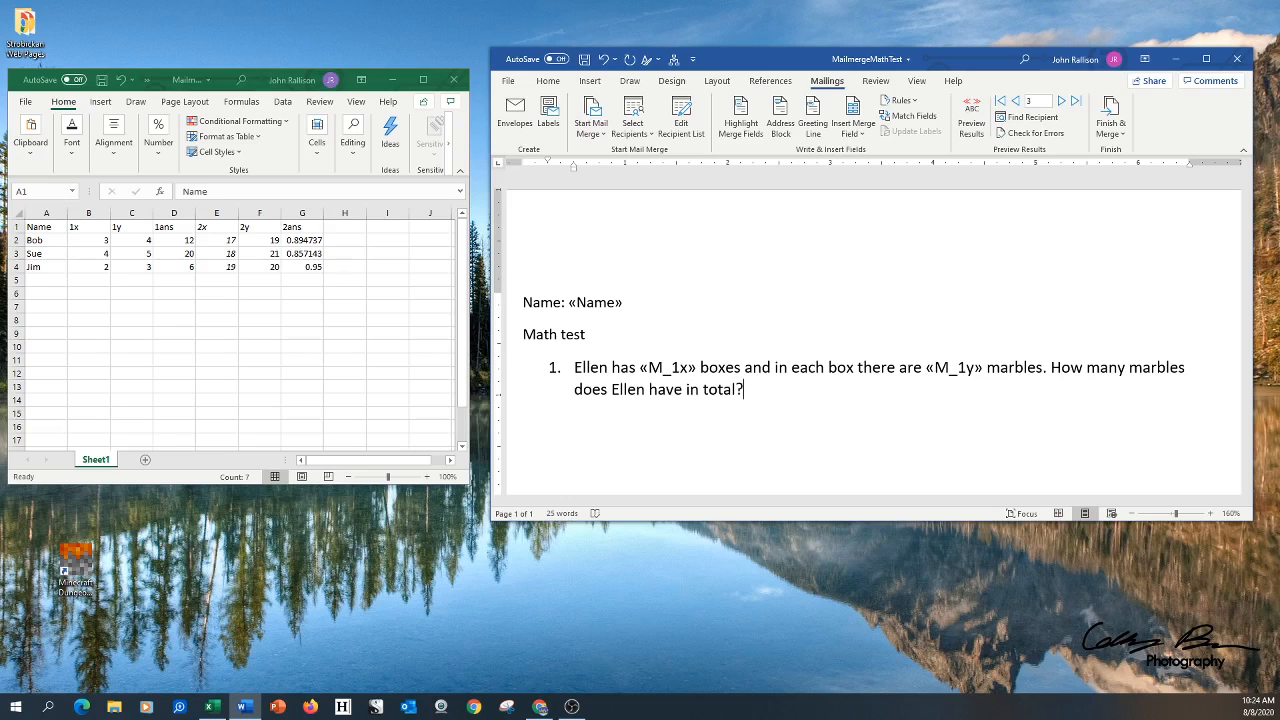
pyautogui.press('Return')
pyautogui.press('BackSpace')
pyautogui.press('BackSpace')
pyautogui.press('BackSpace')
pyautogui.hotkey('shift', 'Return')
pyautogui.press('Return')
# Step: Examine the 2x, 2y and 2ans cells of the first record in the Excel workbook
pyautogui.click(236, 243)
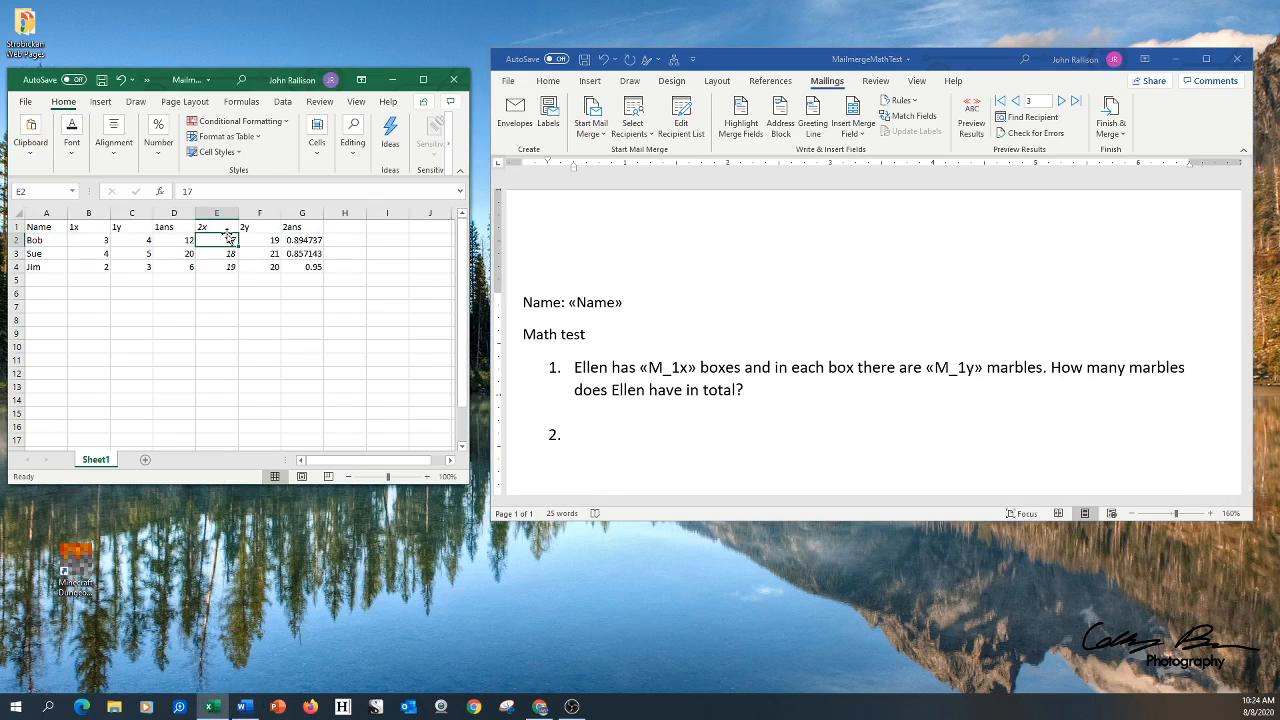
pyautogui.click(260, 240)
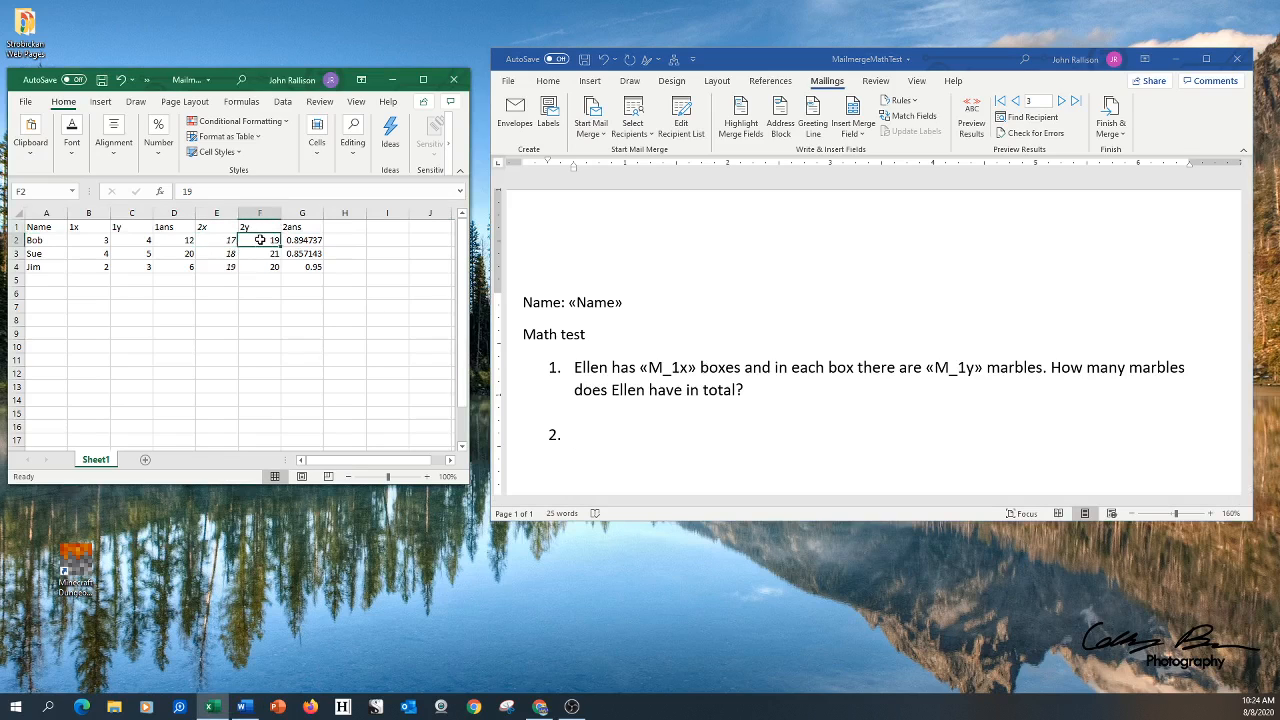
pyautogui.click(313, 243)
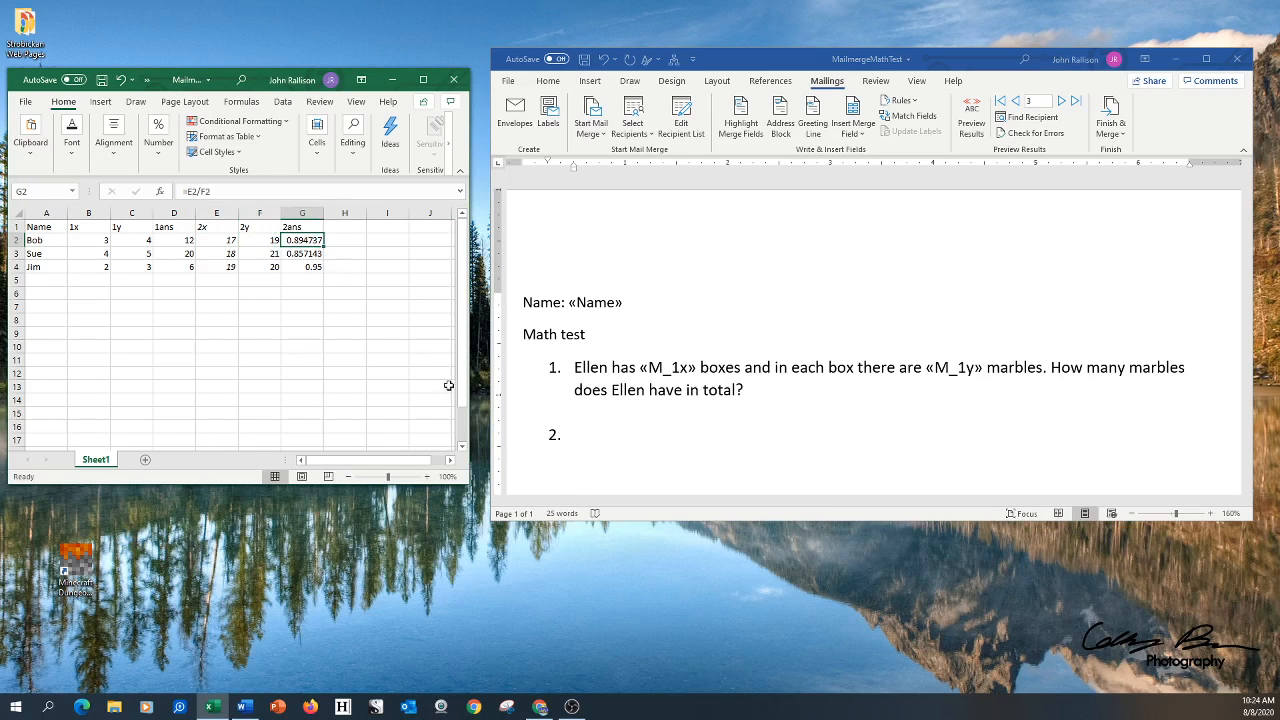
# Step: Enter problem 2 in the Word document as the M_2x field, a slash, the M_2y field and an equals sign
pyautogui.click(604, 434)
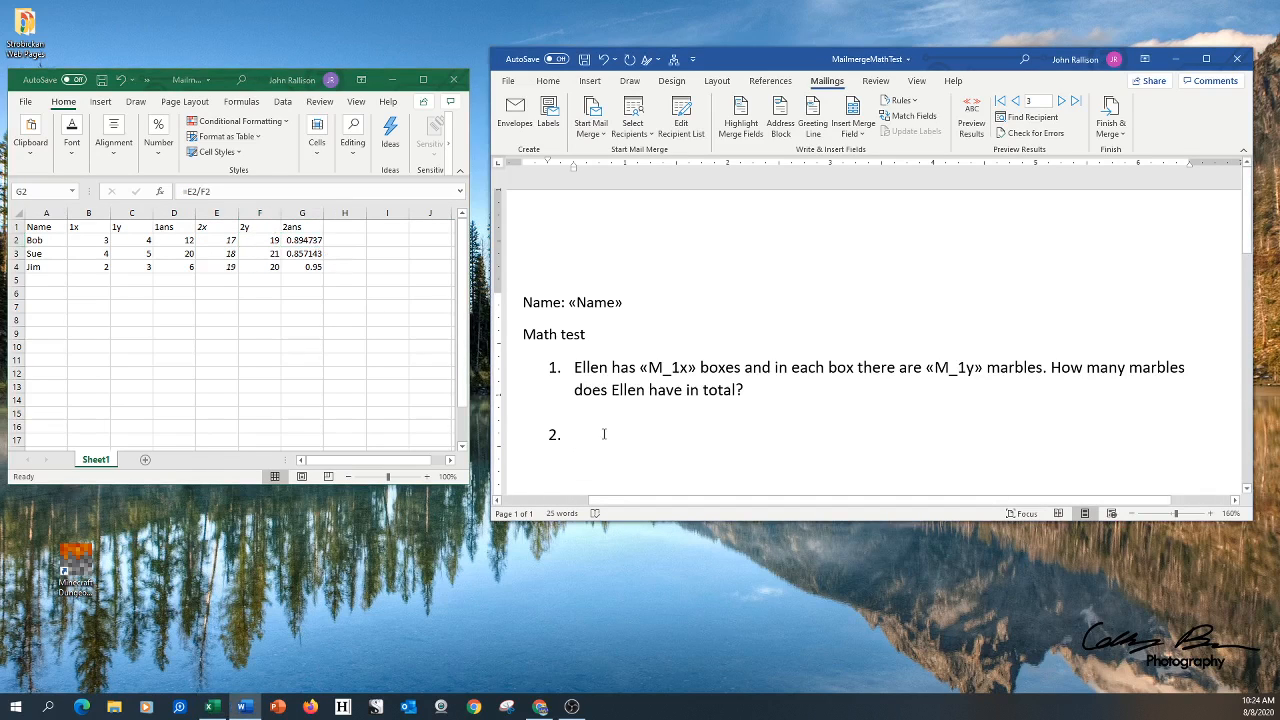
pyautogui.click(855, 133)
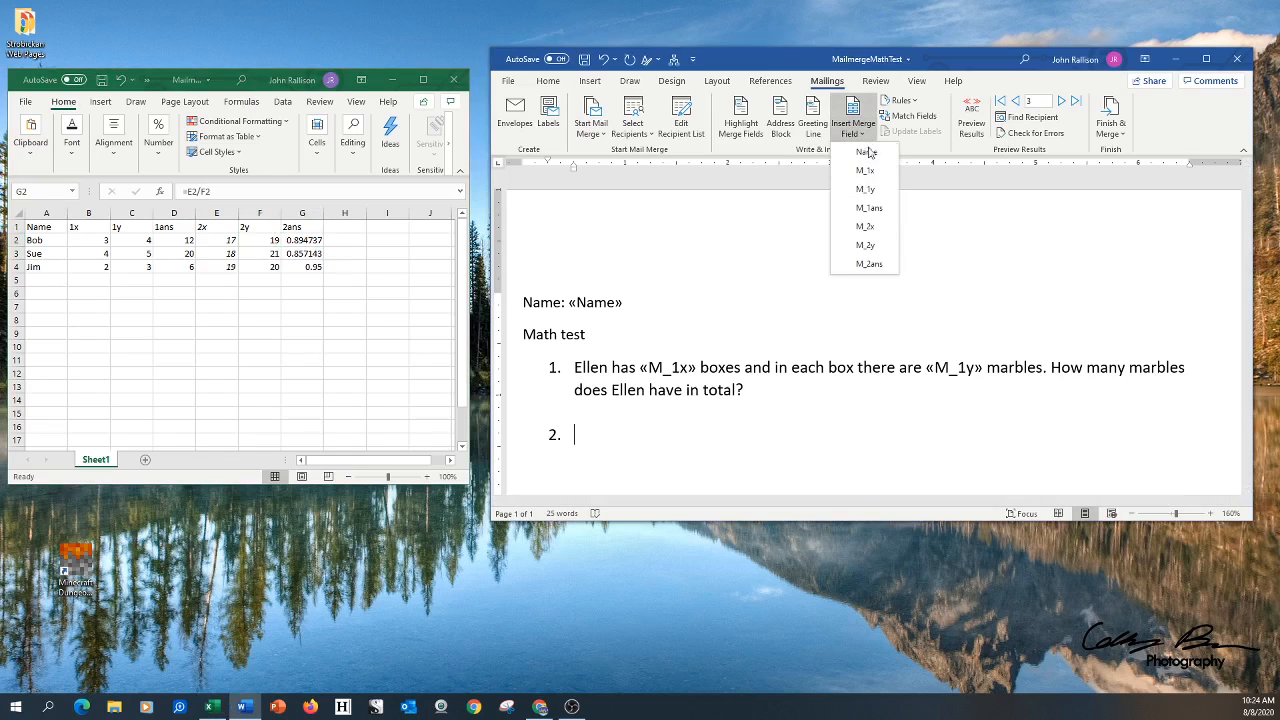
pyautogui.click(866, 226)
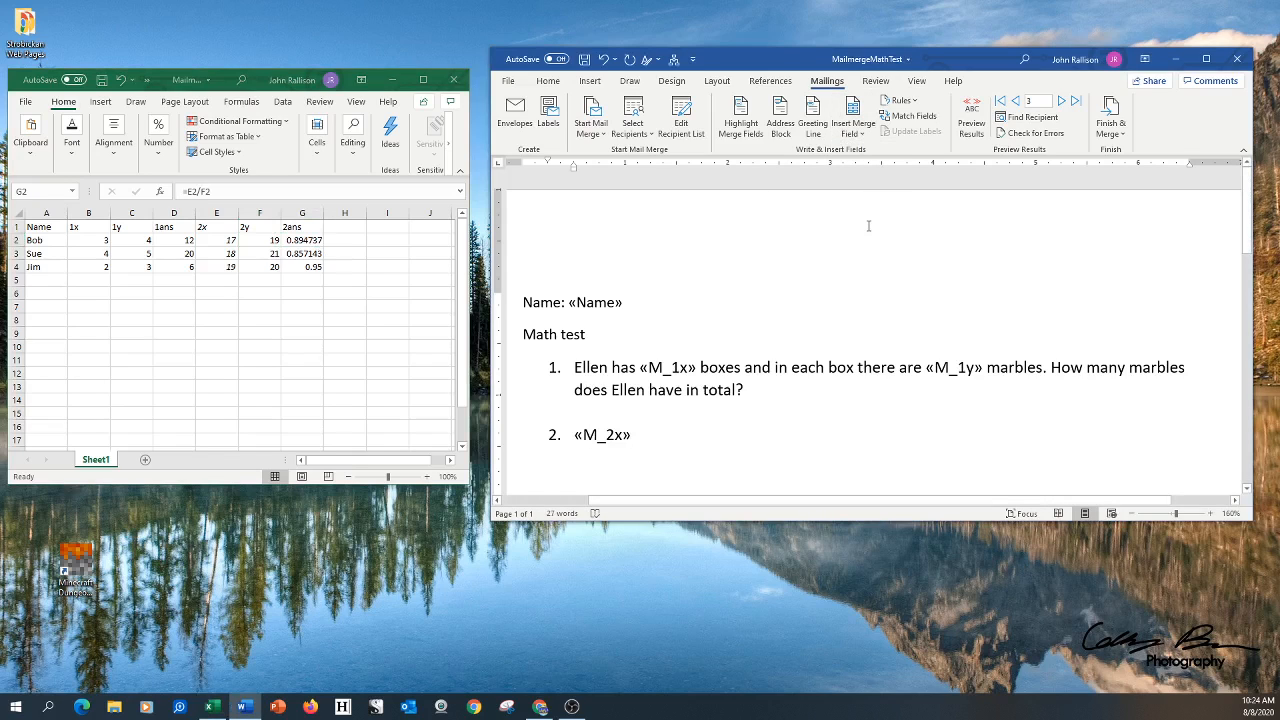
pyautogui.write('/')
pyautogui.click(855, 133)
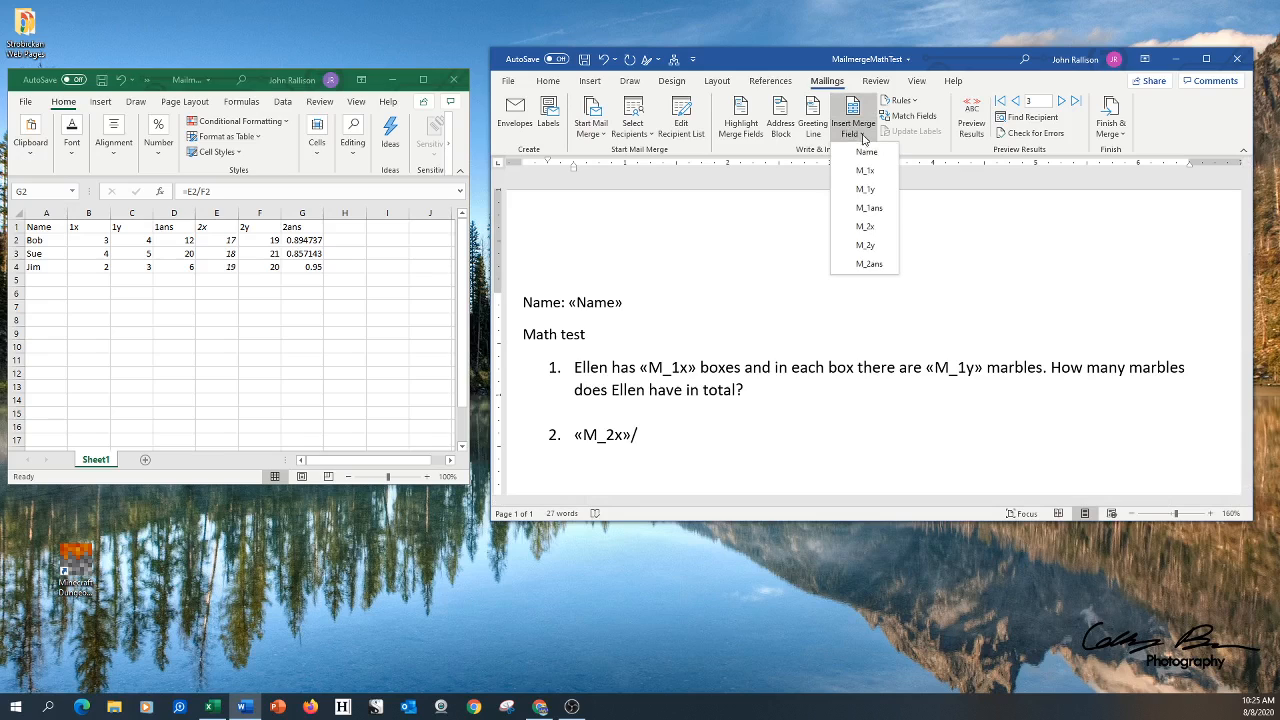
pyautogui.click(866, 245)
pyautogui.write('=')
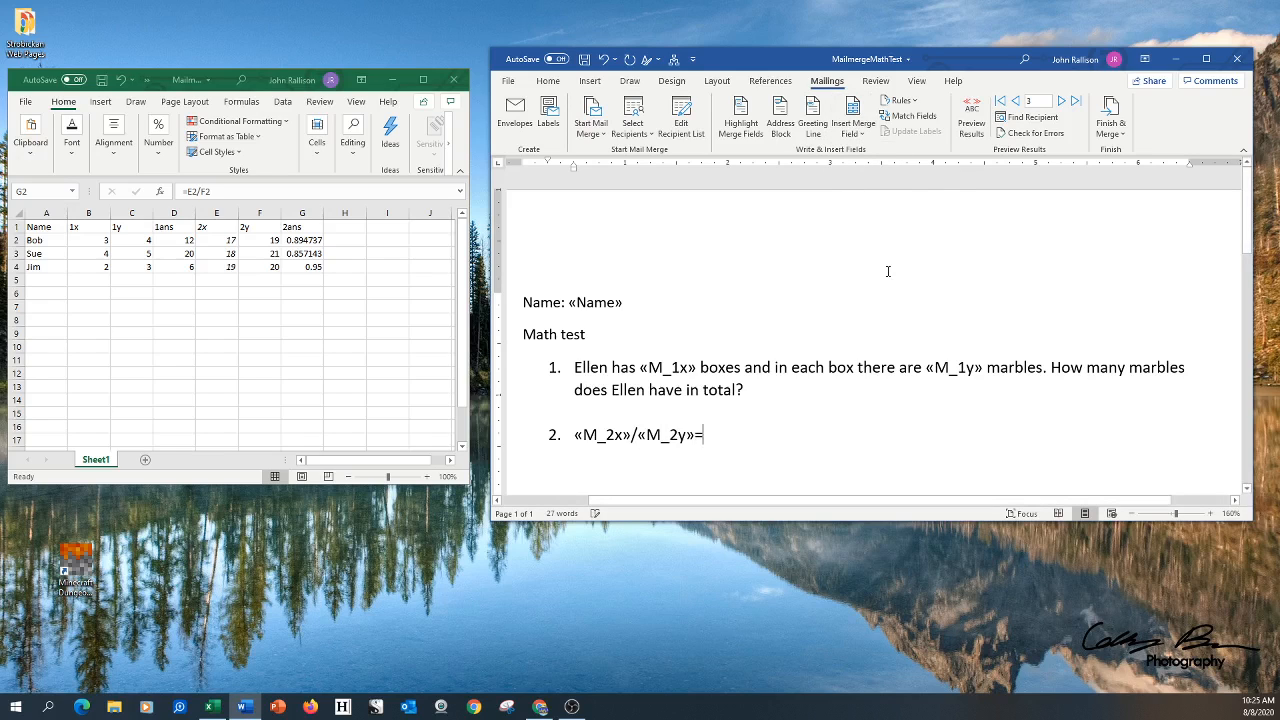
# Step: Preview problem 2 with merged values, turn the preview off and delete the plain-text division expression
pyautogui.click(972, 118)
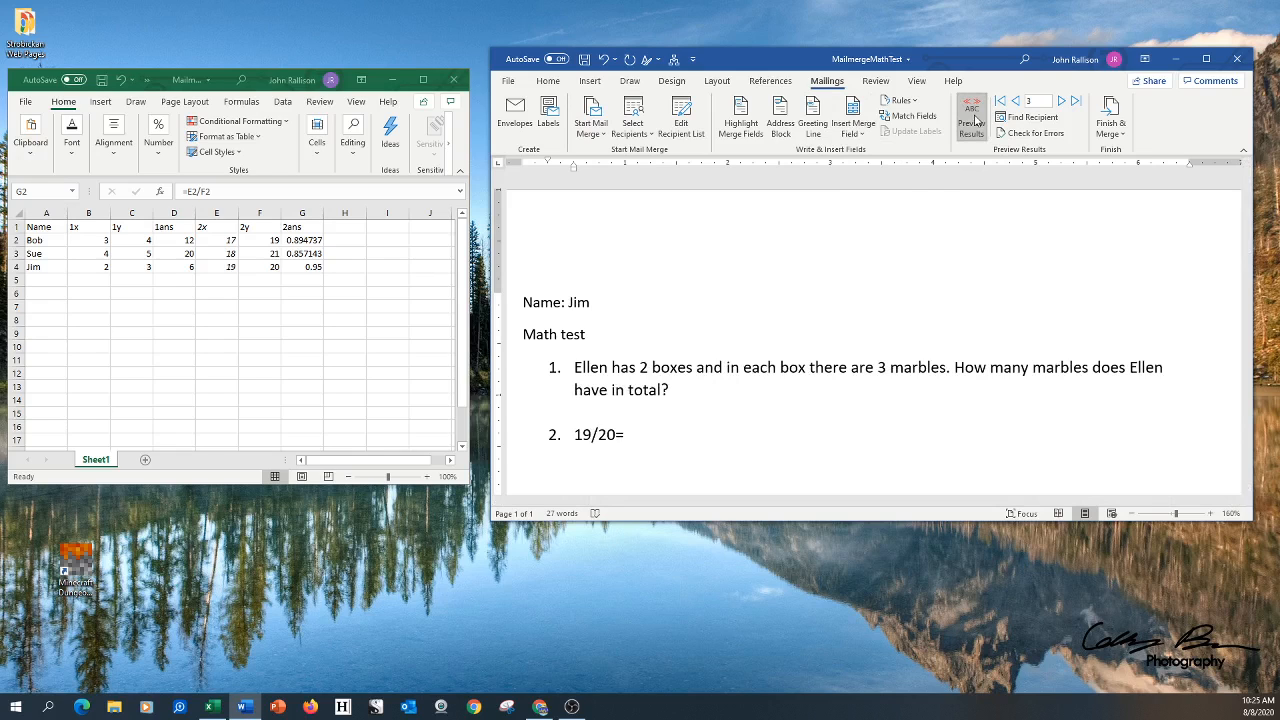
pyautogui.click(975, 120)
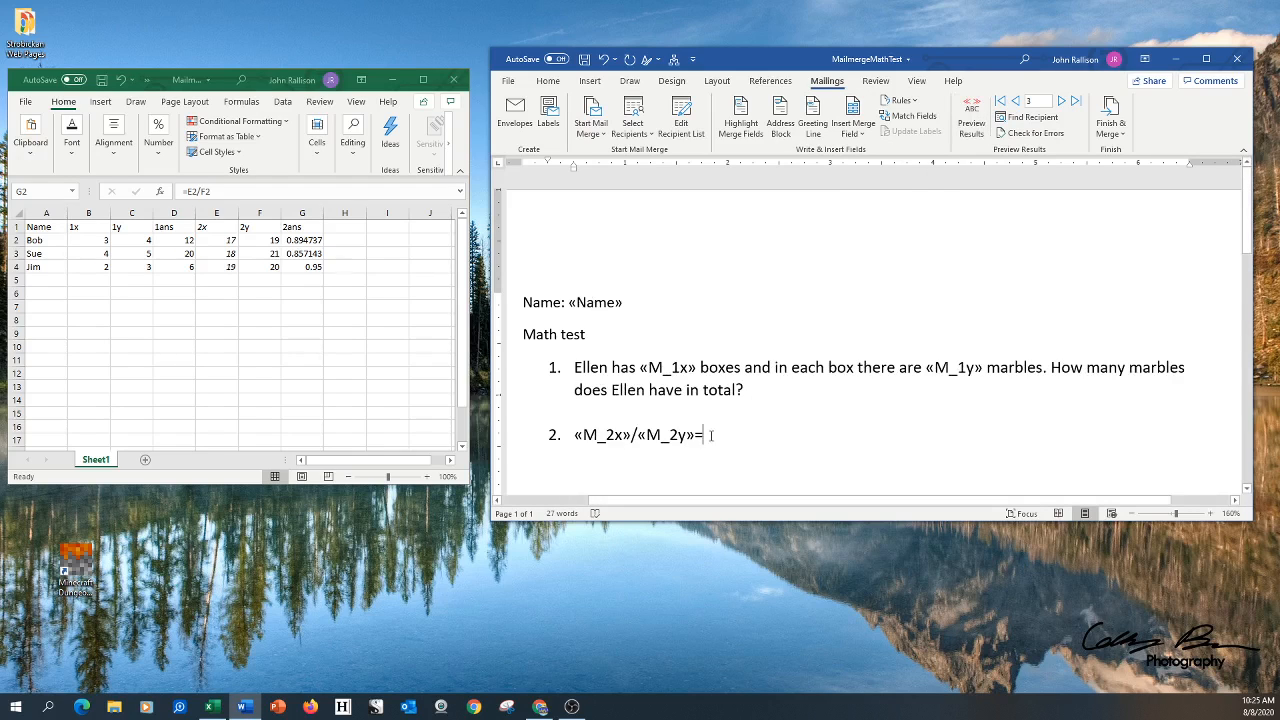
pyautogui.moveTo(705, 436); pyautogui.dragTo(605, 442)
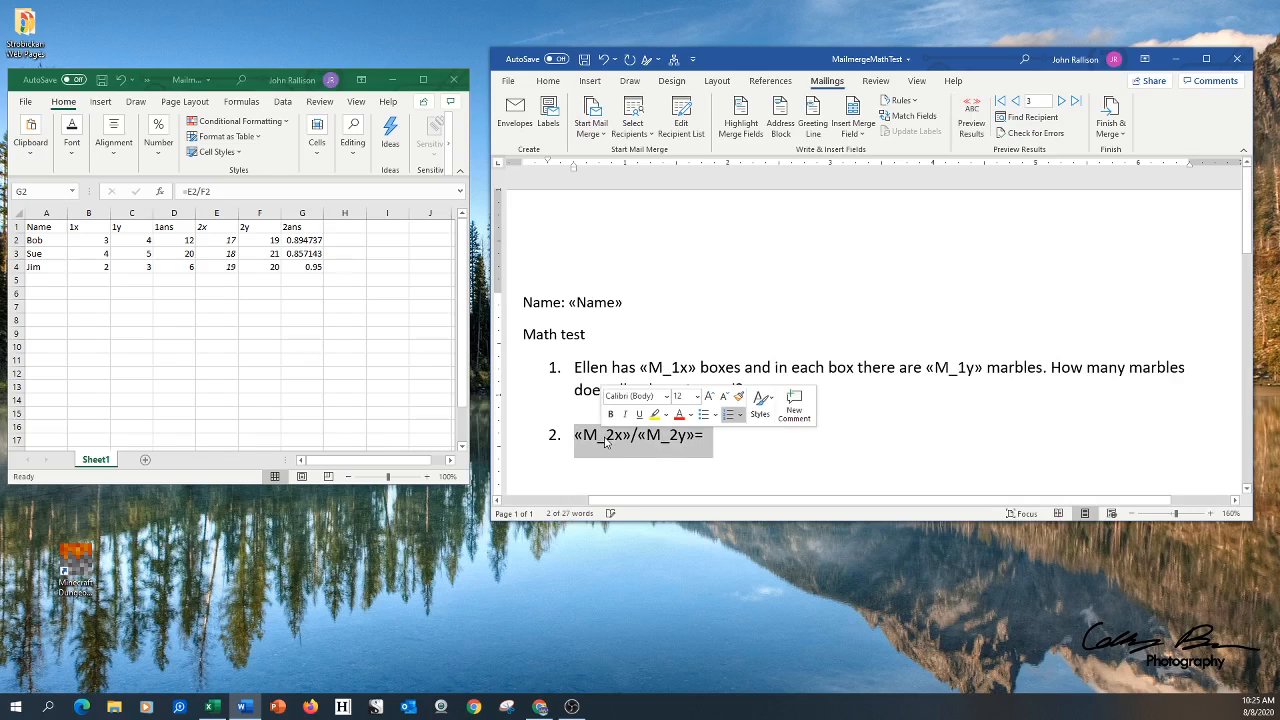
pyautogui.press('Delete')
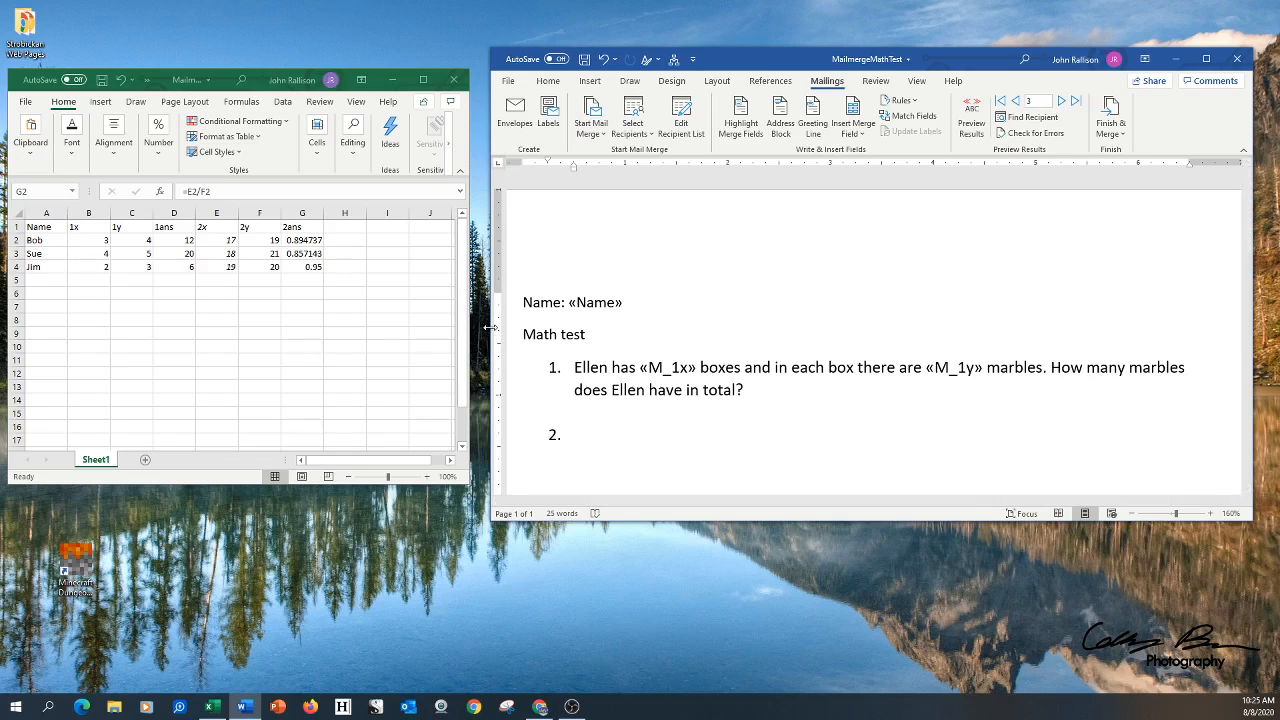
# Step: Widen the Word window and insert an equation in problem 2 with an empty stacked fraction followed by an equals sign
pyautogui.moveTo(491, 327); pyautogui.dragTo(241, 327)
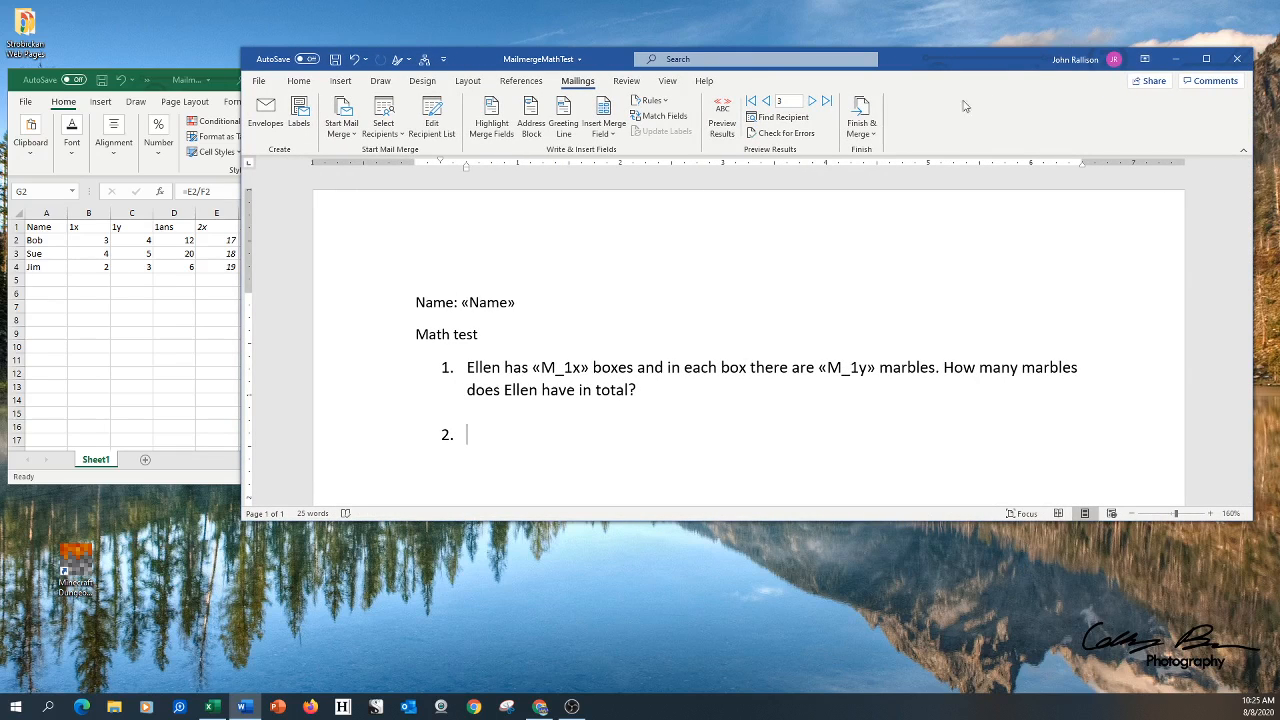
pyautogui.click(298, 81)
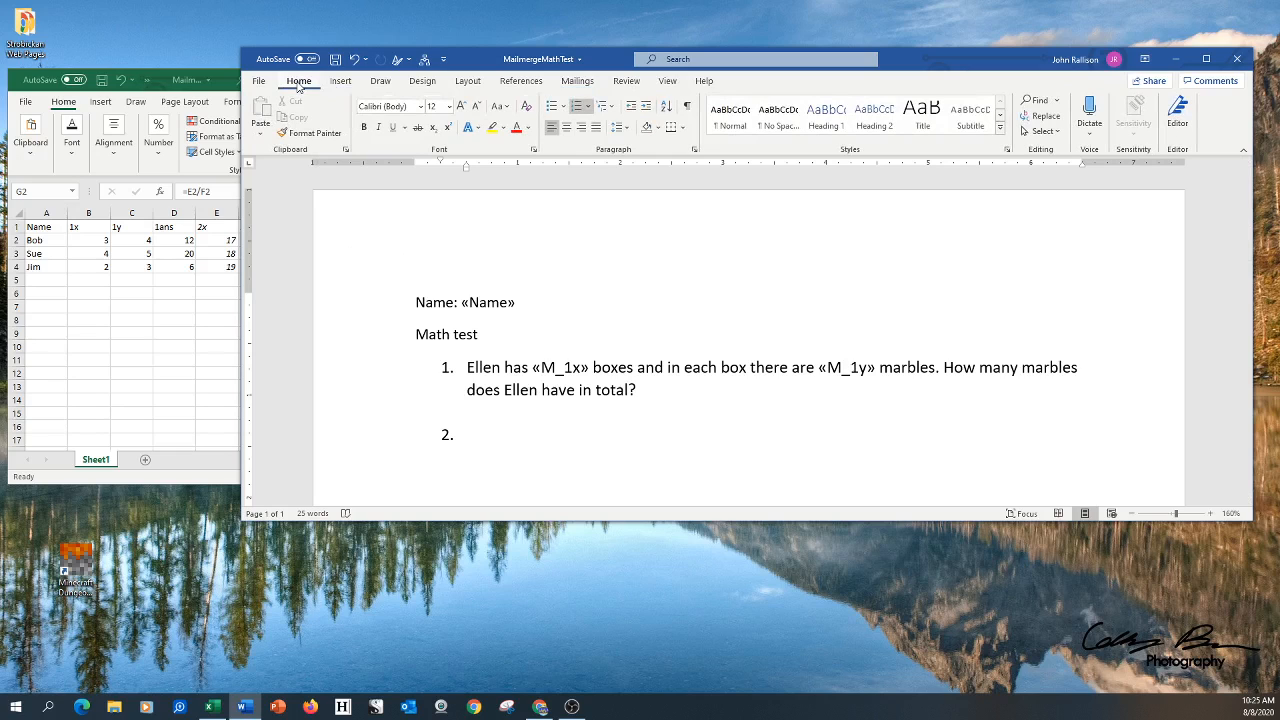
pyautogui.click(340, 82)
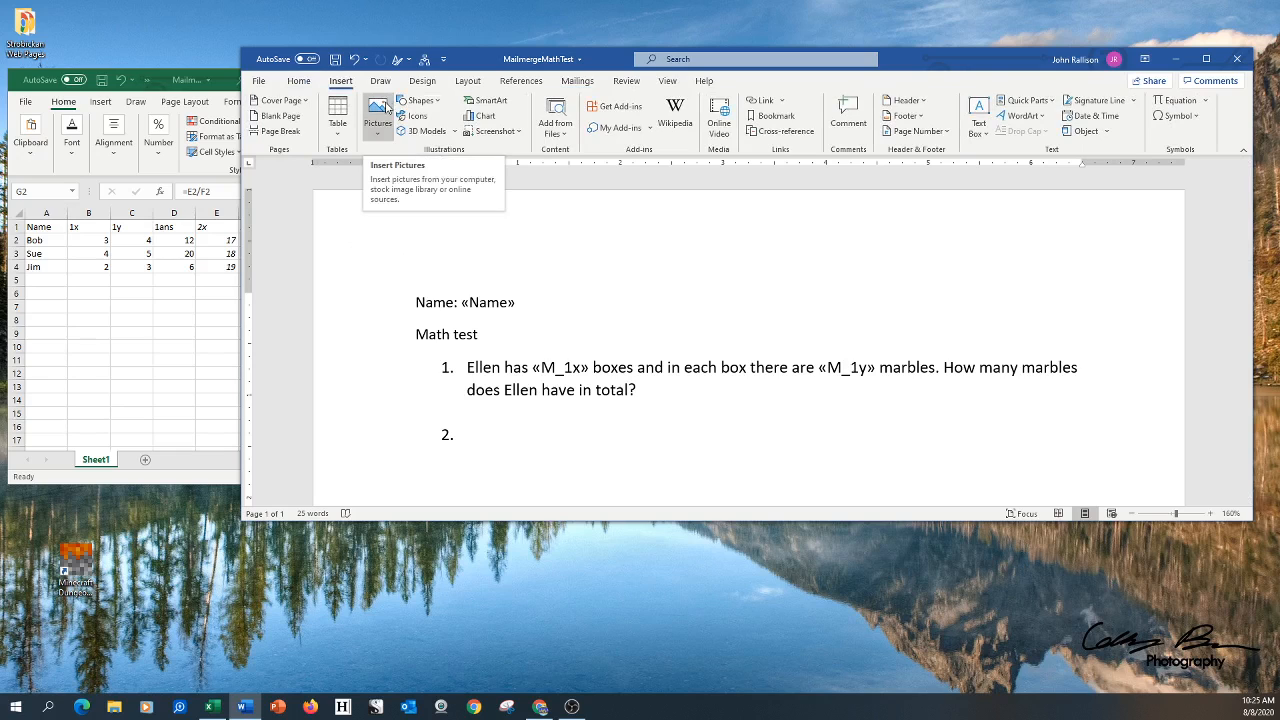
pyautogui.click(1185, 104)
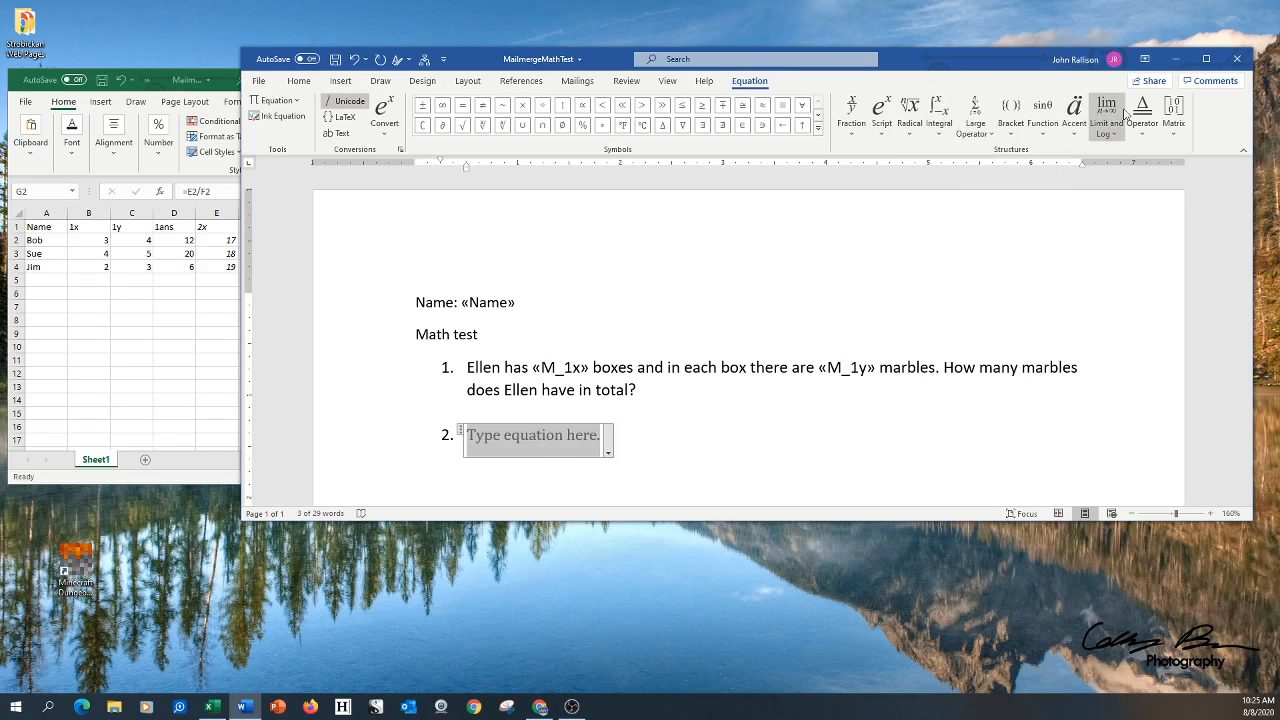
pyautogui.click(853, 133)
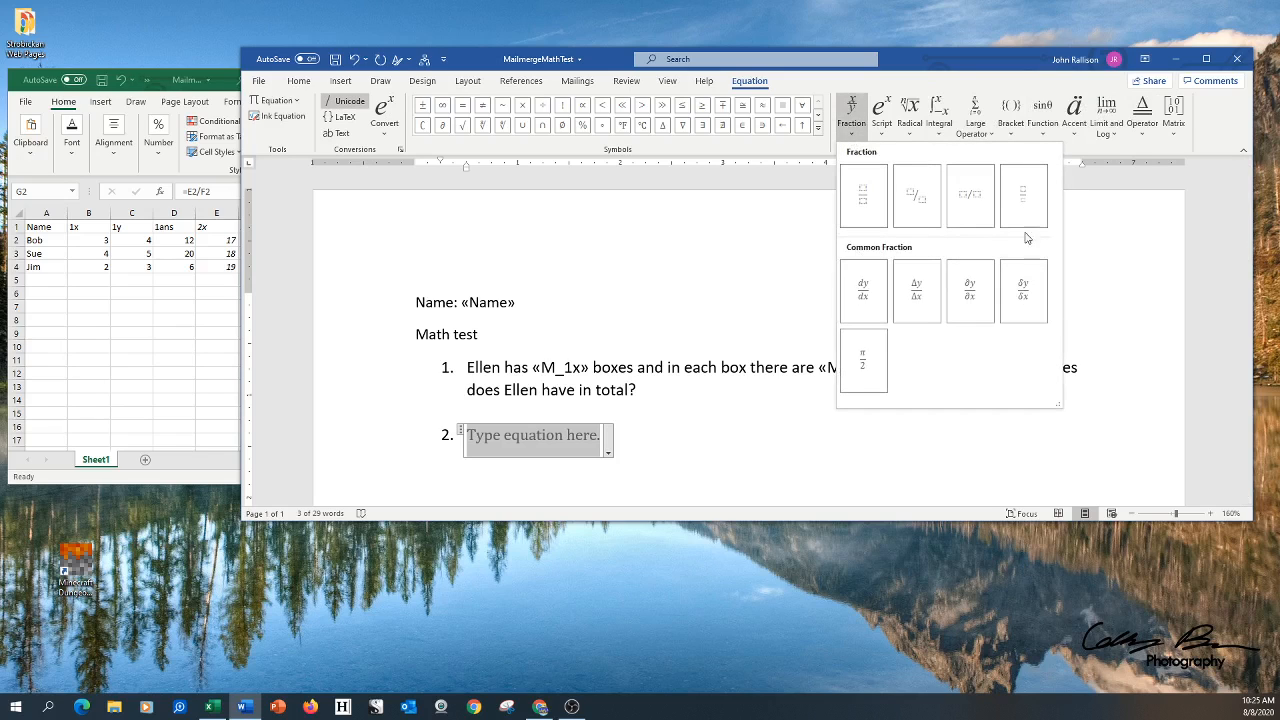
pyautogui.click(865, 205)
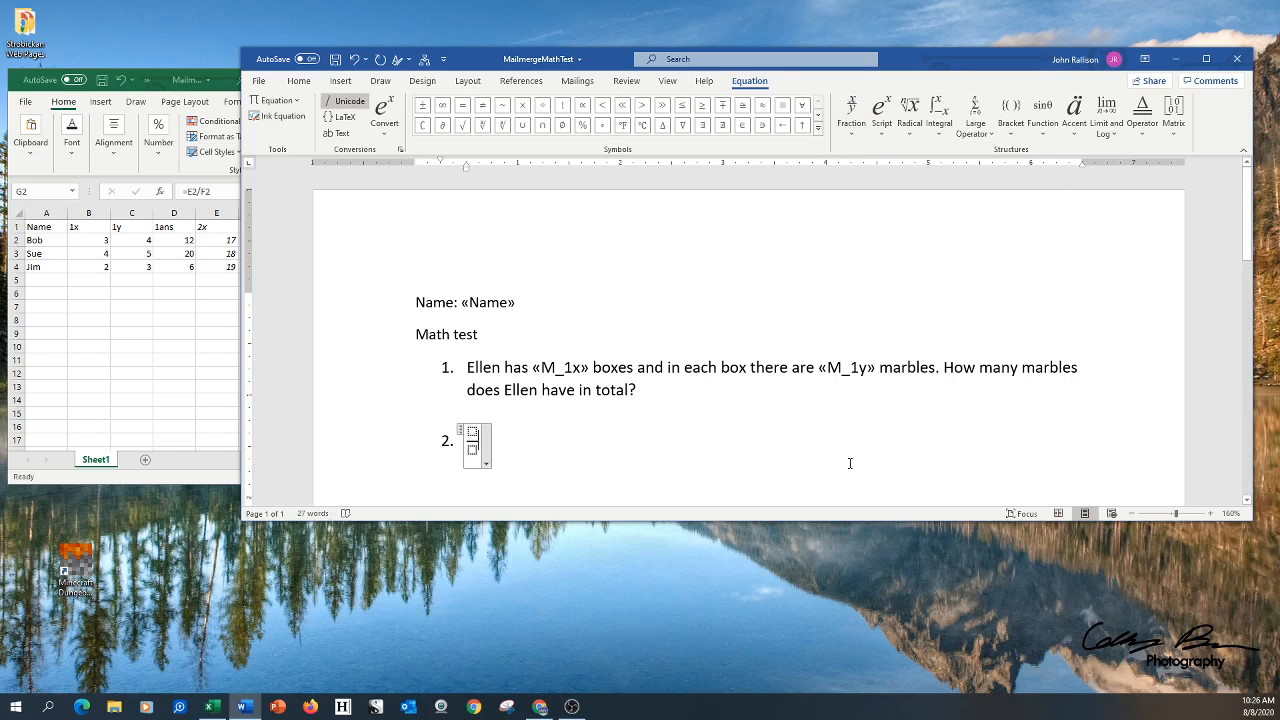
pyautogui.write('=')
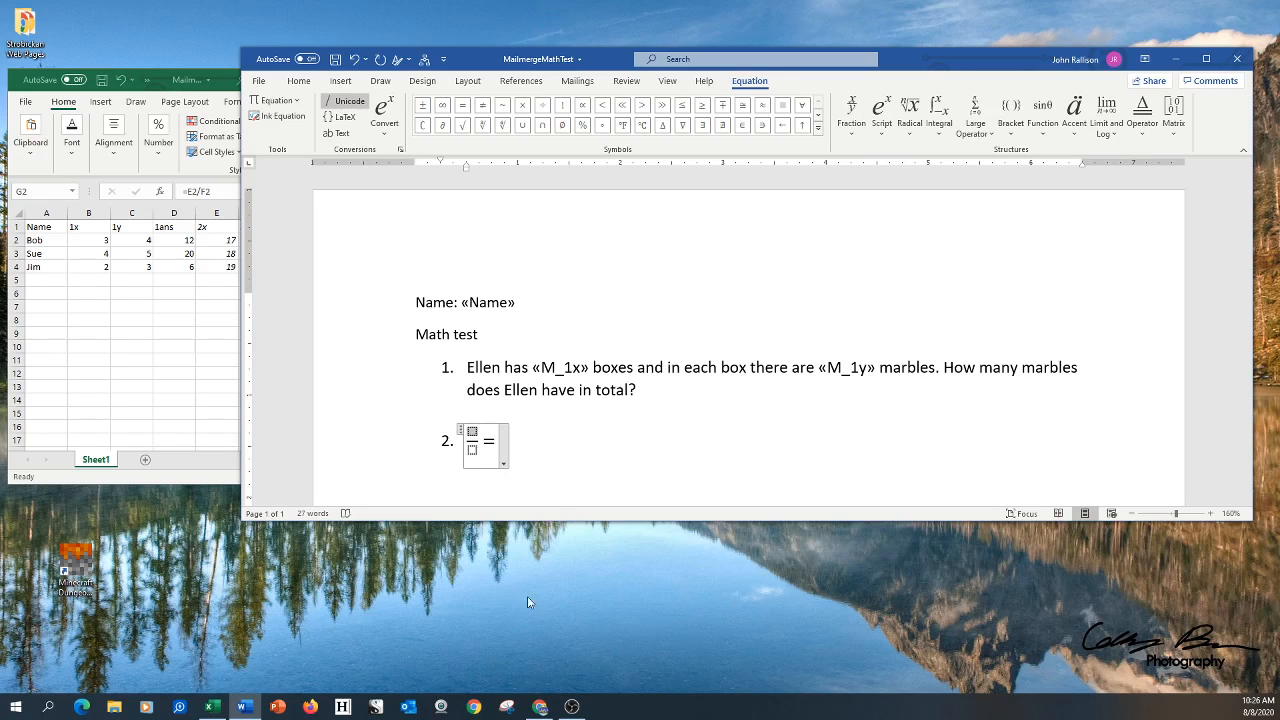
# Step: Fill the equation's fraction with the M_2x merge field as numerator and the M_2y merge field as denominator
pyautogui.click(582, 84)
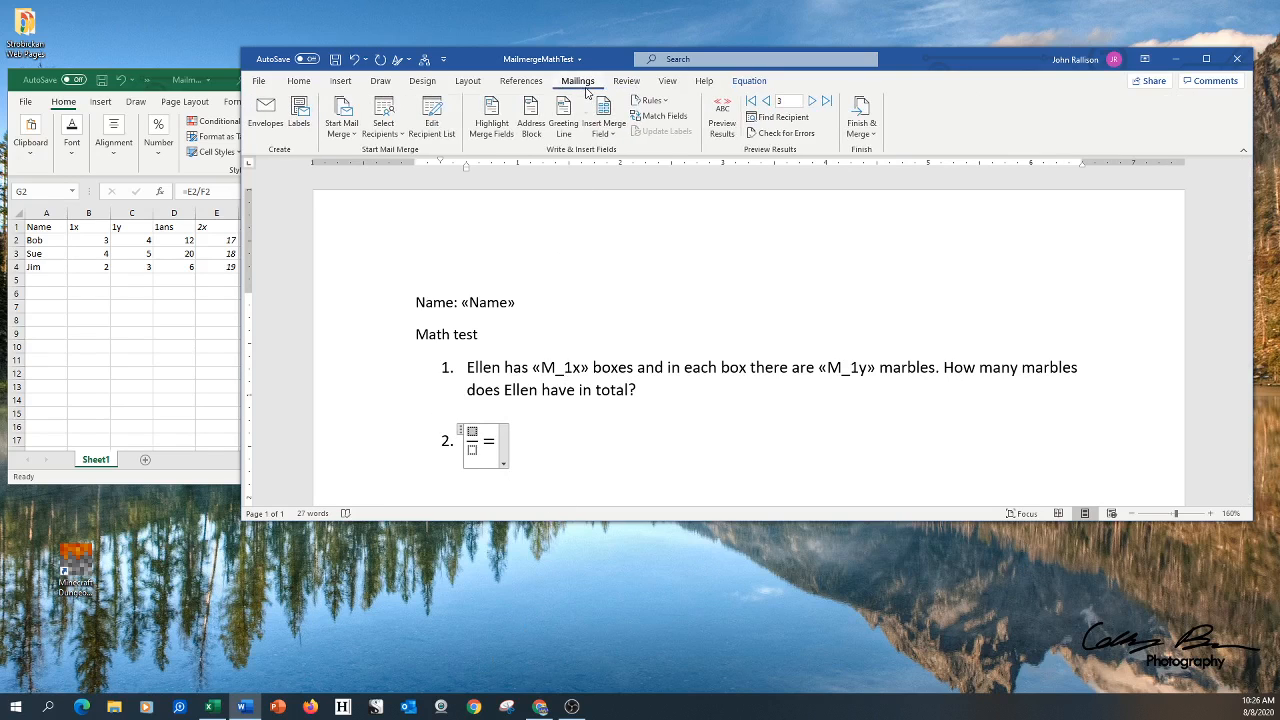
pyautogui.click(616, 135)
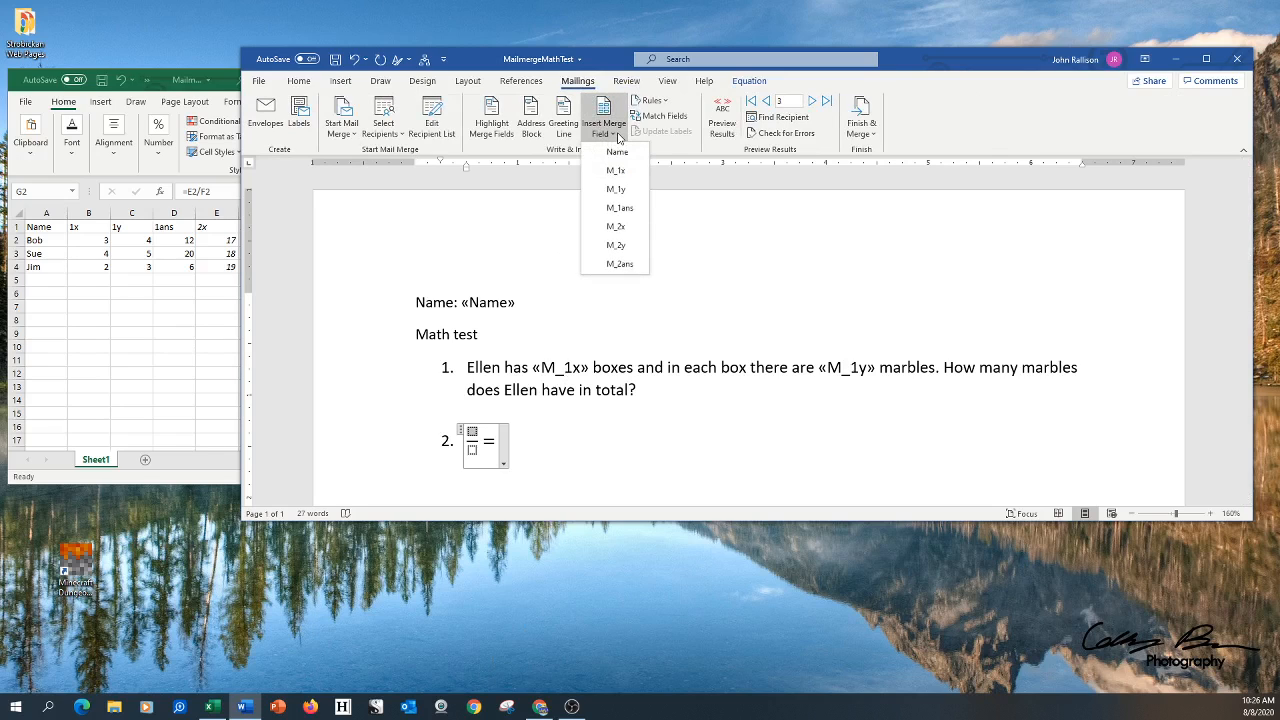
pyautogui.click(617, 227)
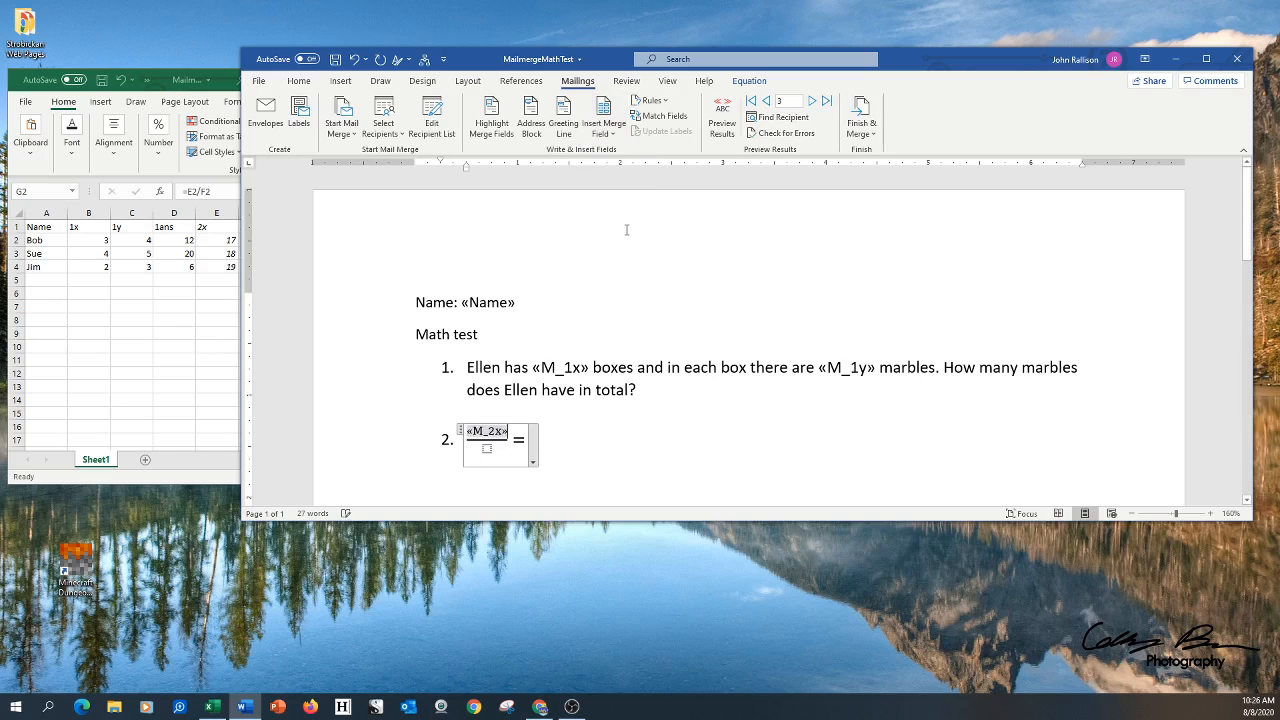
pyautogui.click(487, 449)
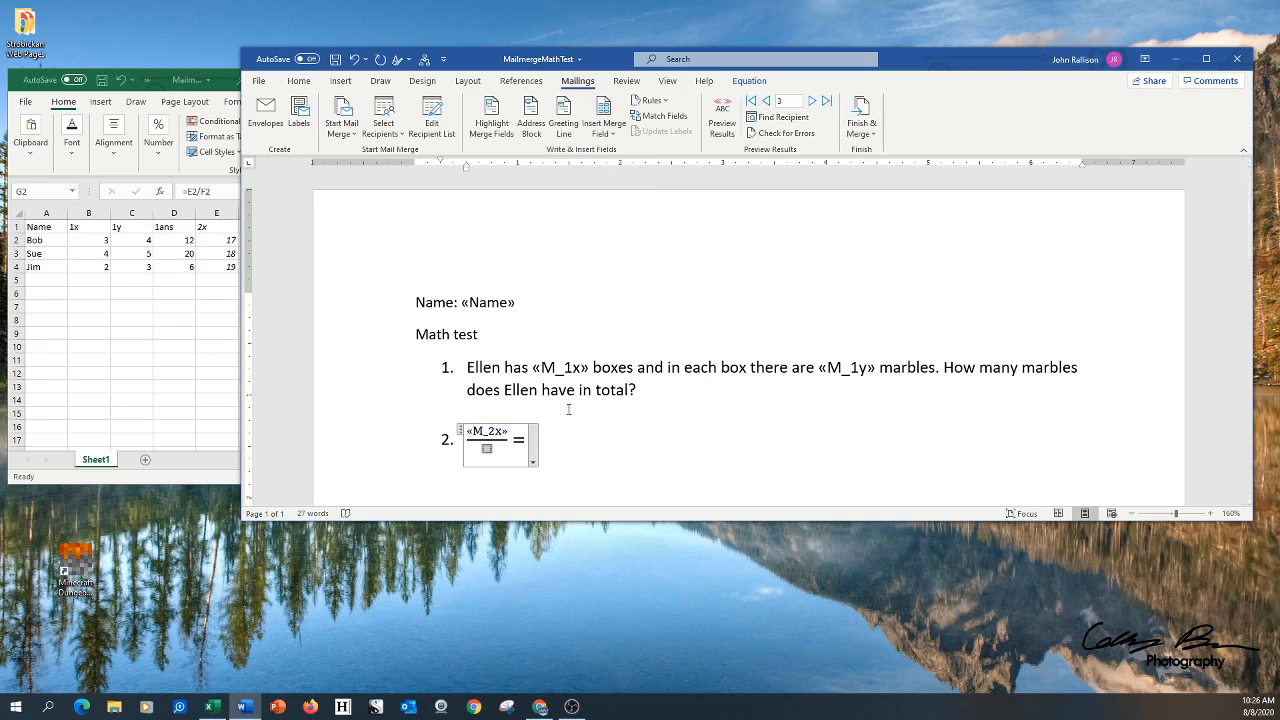
pyautogui.click(610, 132)
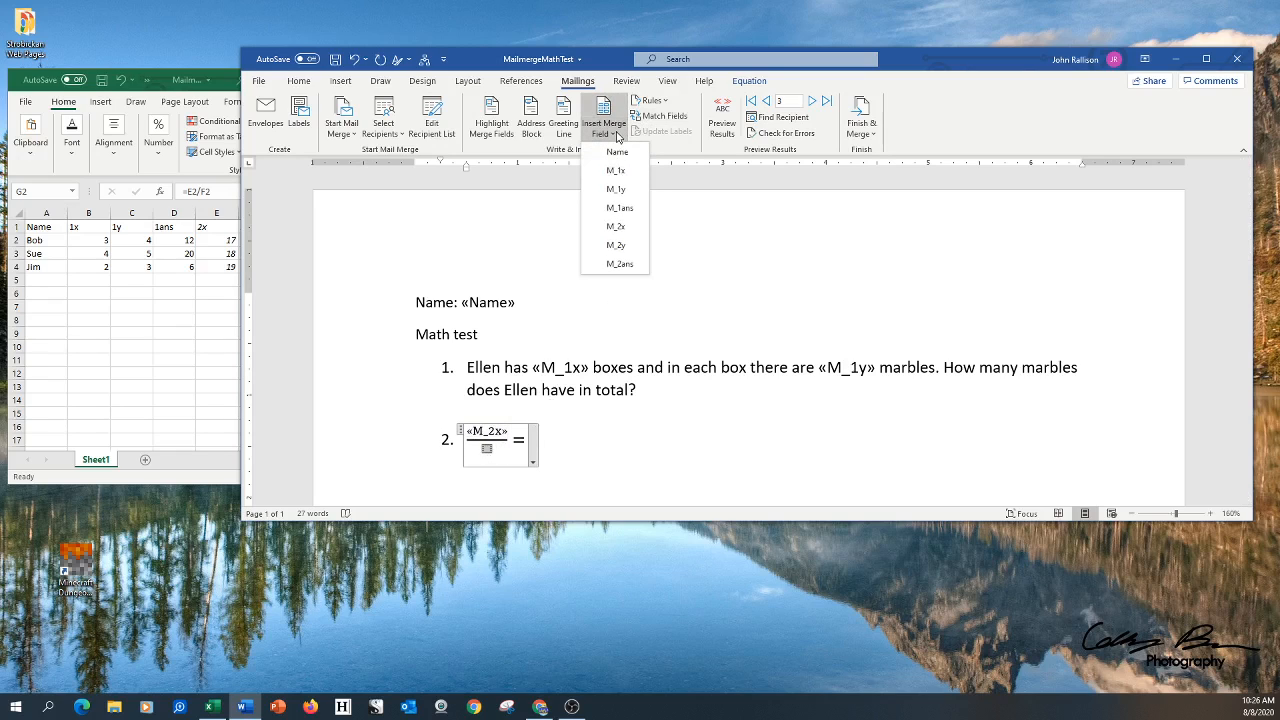
pyautogui.click(620, 246)
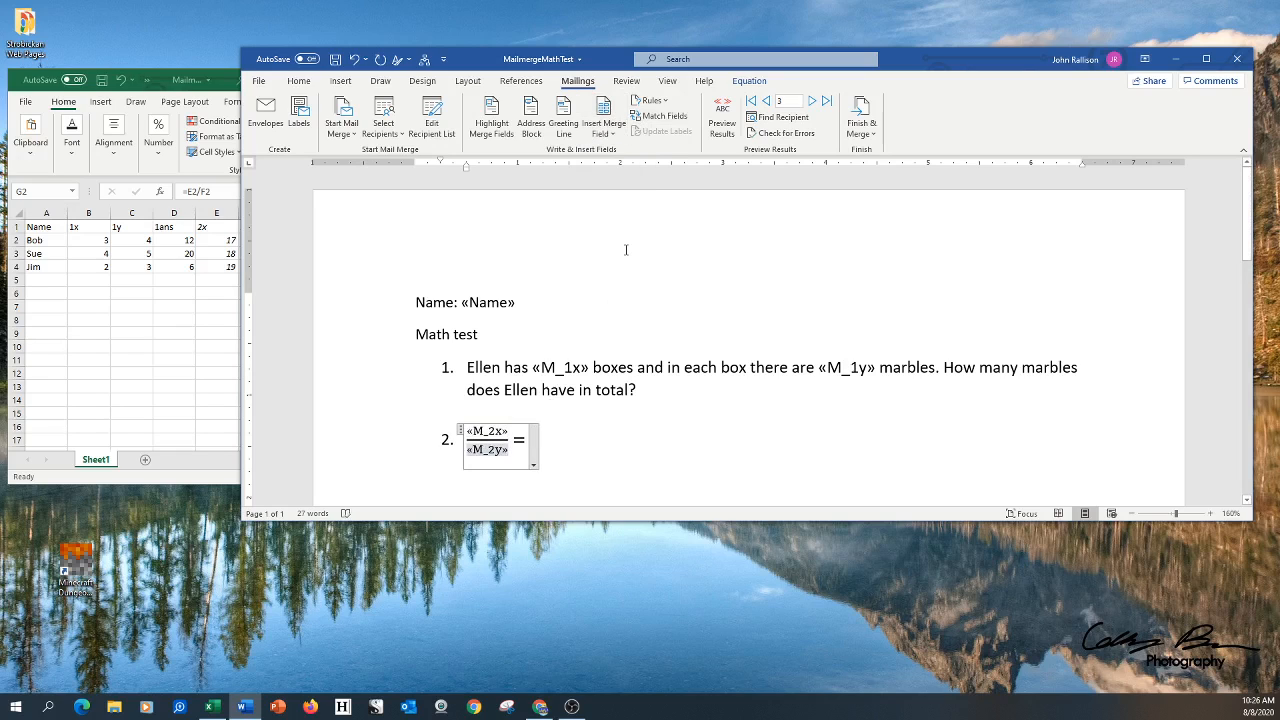
pyautogui.click(602, 440)
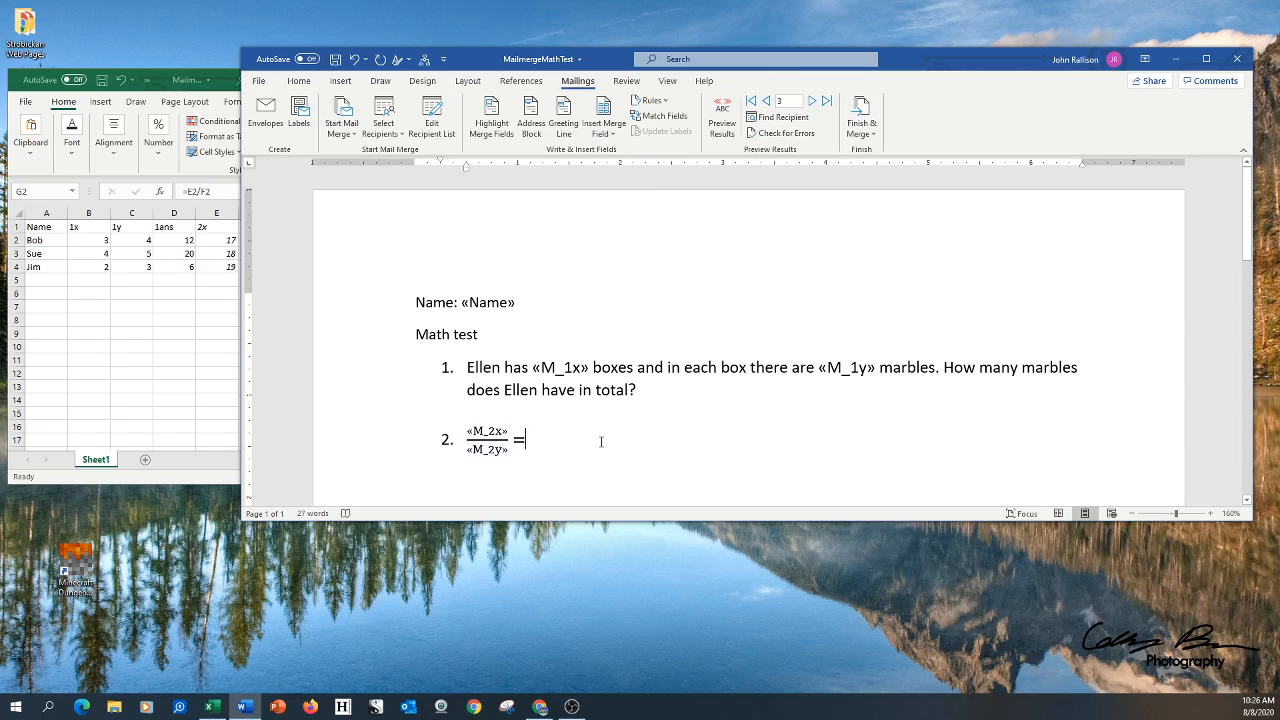
# Step: Preview the merged results with the Word window narrowed beside the Excel data, and browse back from the third record to the first
pyautogui.click(667, 387)
pyautogui.click(722, 120)
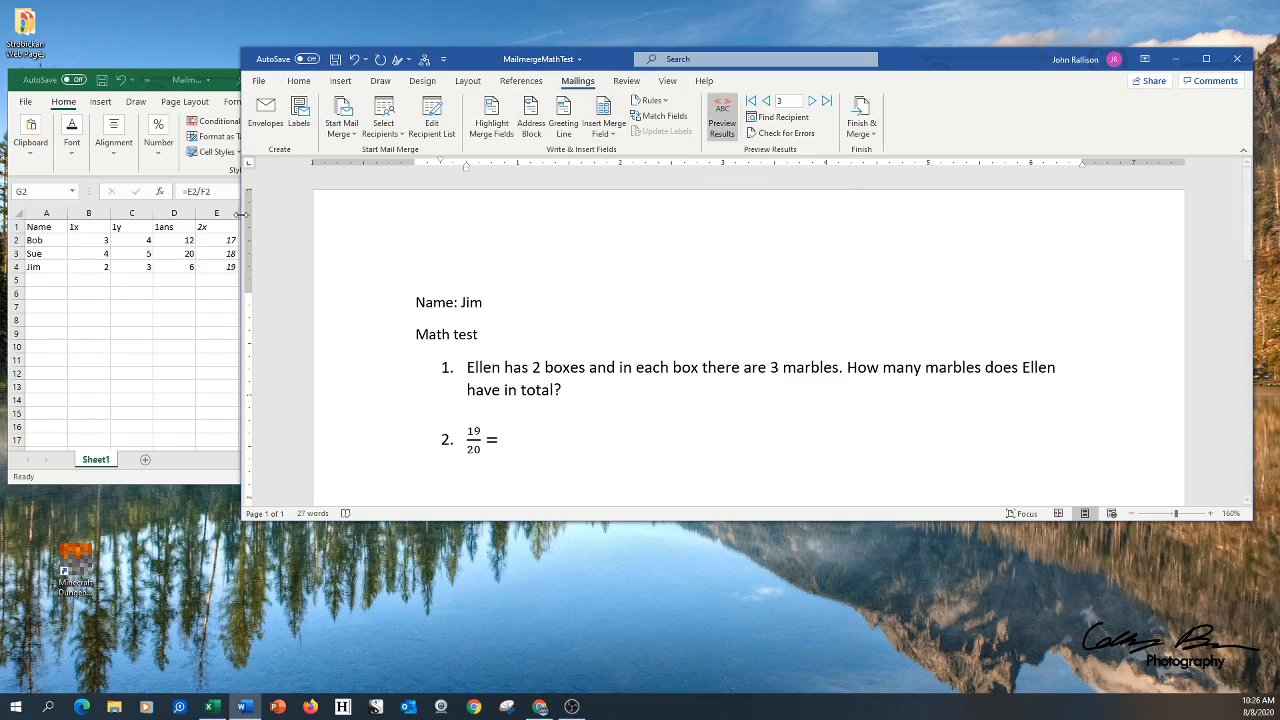
pyautogui.moveTo(241, 215); pyautogui.dragTo(484, 215)
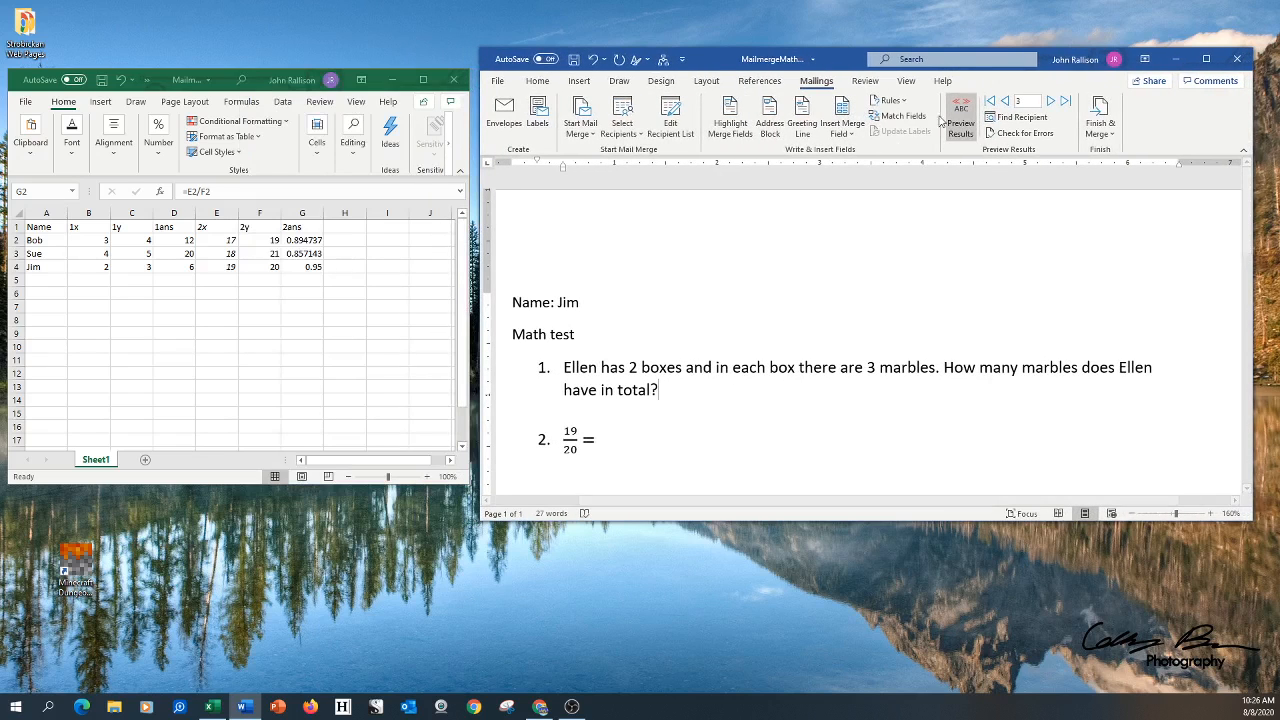
pyautogui.click(1004, 101)
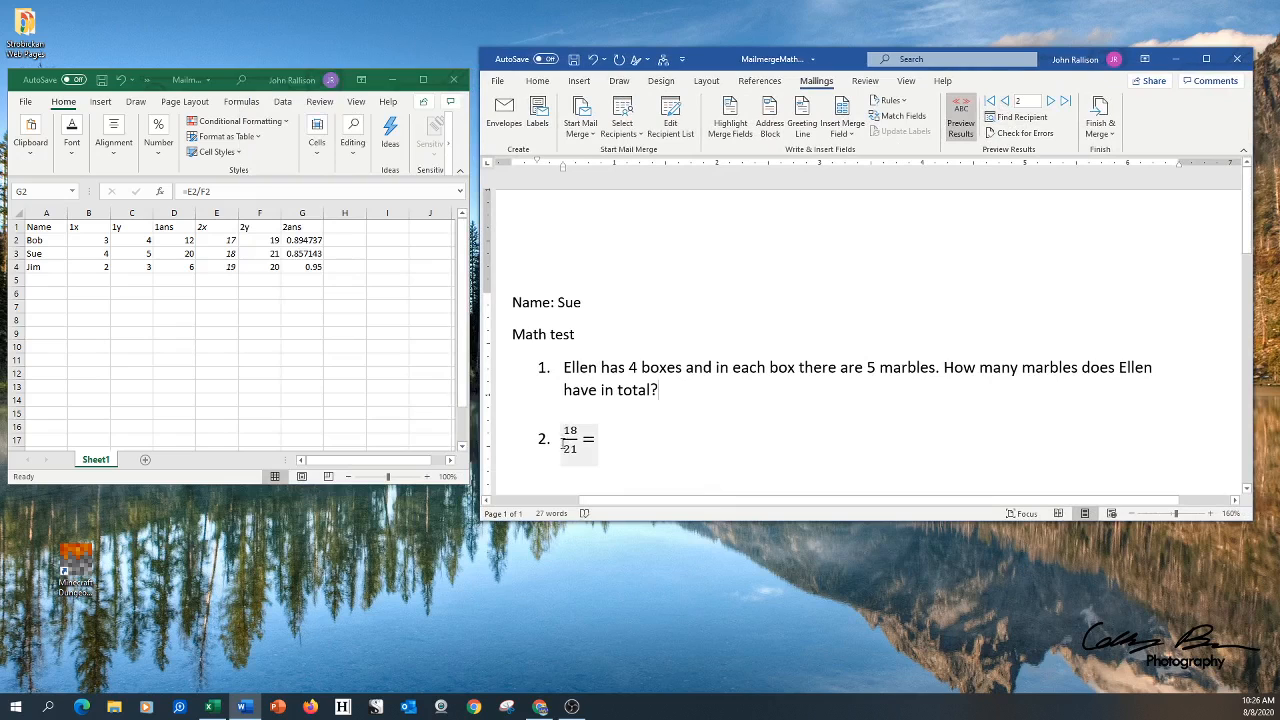
pyautogui.click(1005, 101)
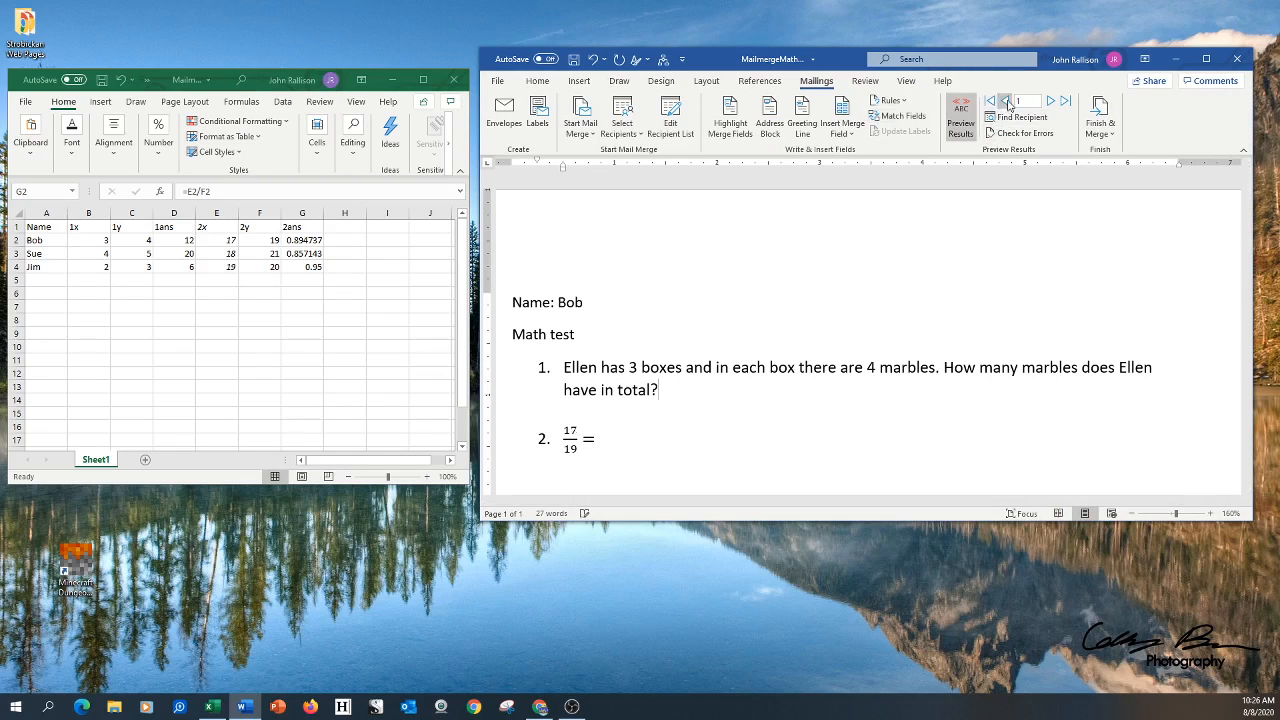
# Step: Enlarge the merged fraction in problem 2 by one font size increment
pyautogui.click(577, 455)
pyautogui.moveTo(577, 453); pyautogui.dragTo(568, 441)
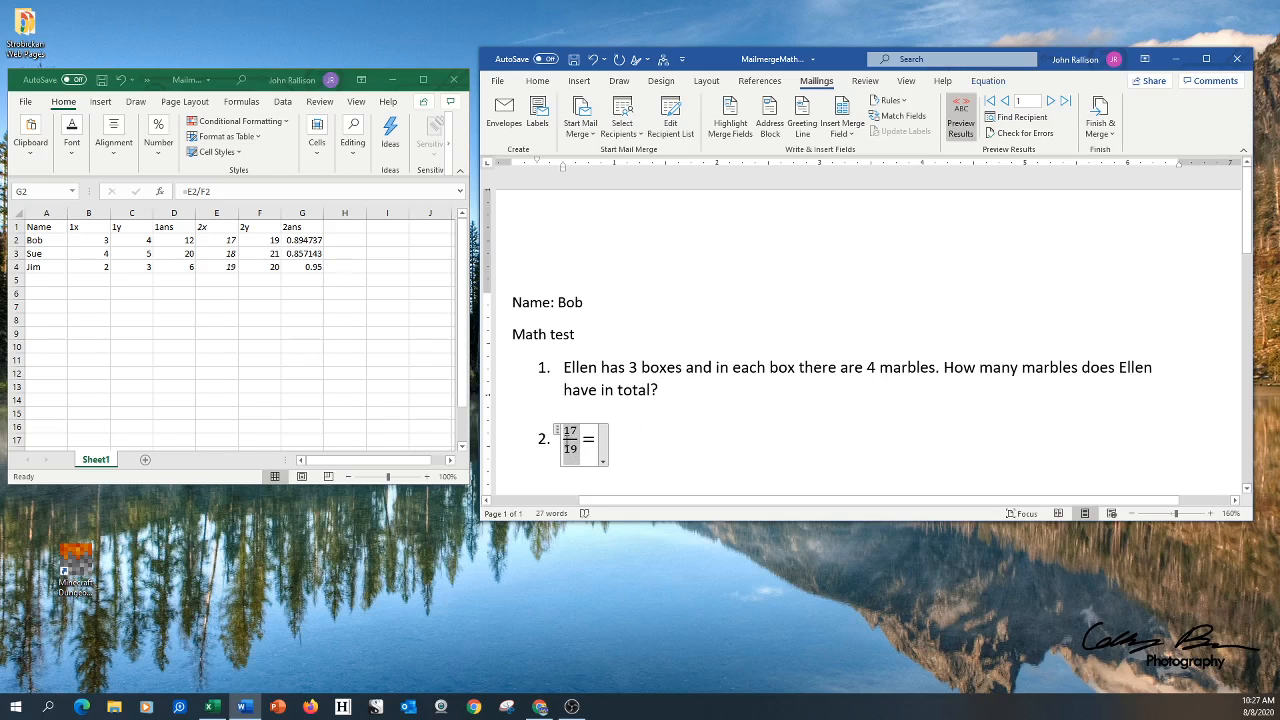
pyautogui.click(538, 81)
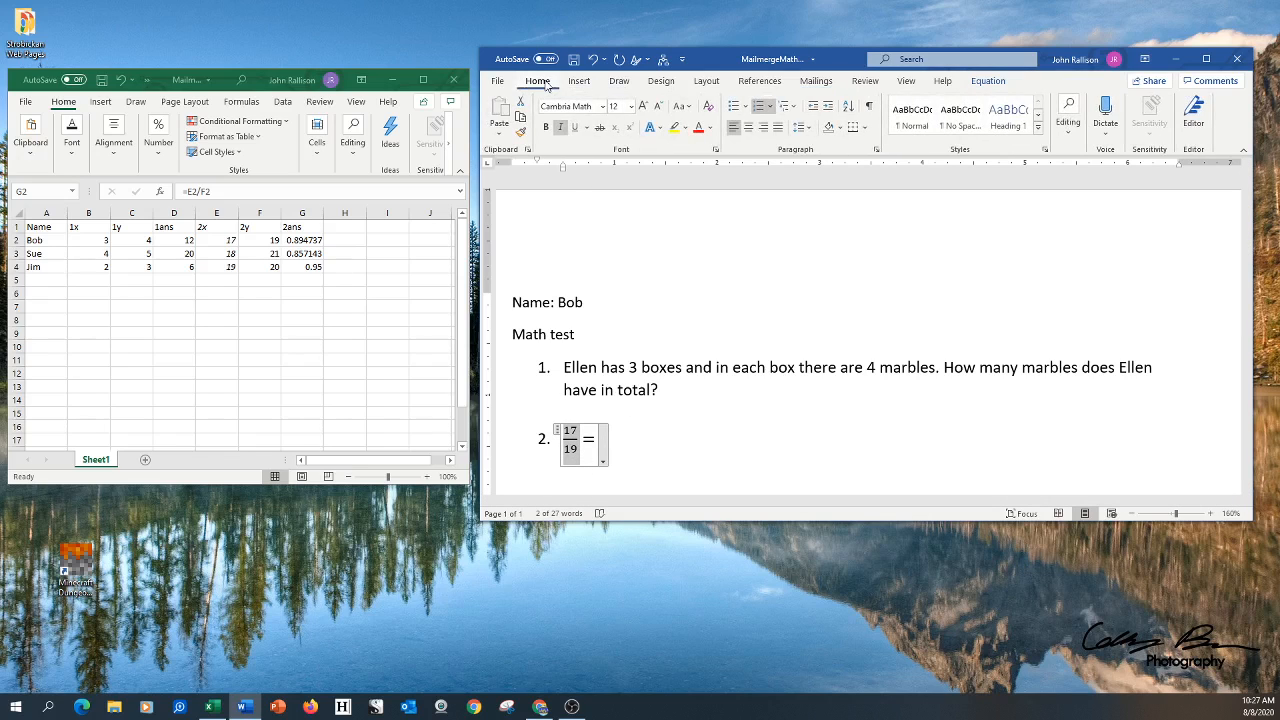
pyautogui.click(644, 106)
pyautogui.click(719, 443)
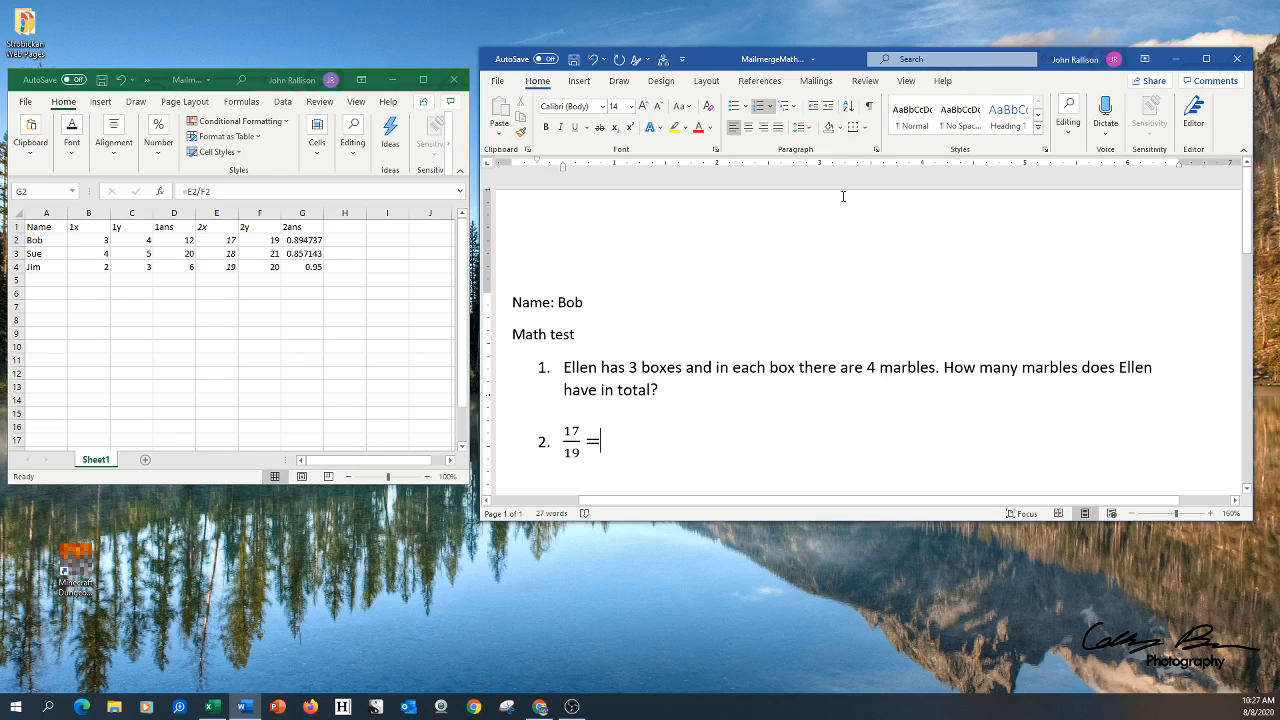
# Step: Check the enlarged fraction in the previews of the second and third records, and turn the preview off
pyautogui.click(815, 81)
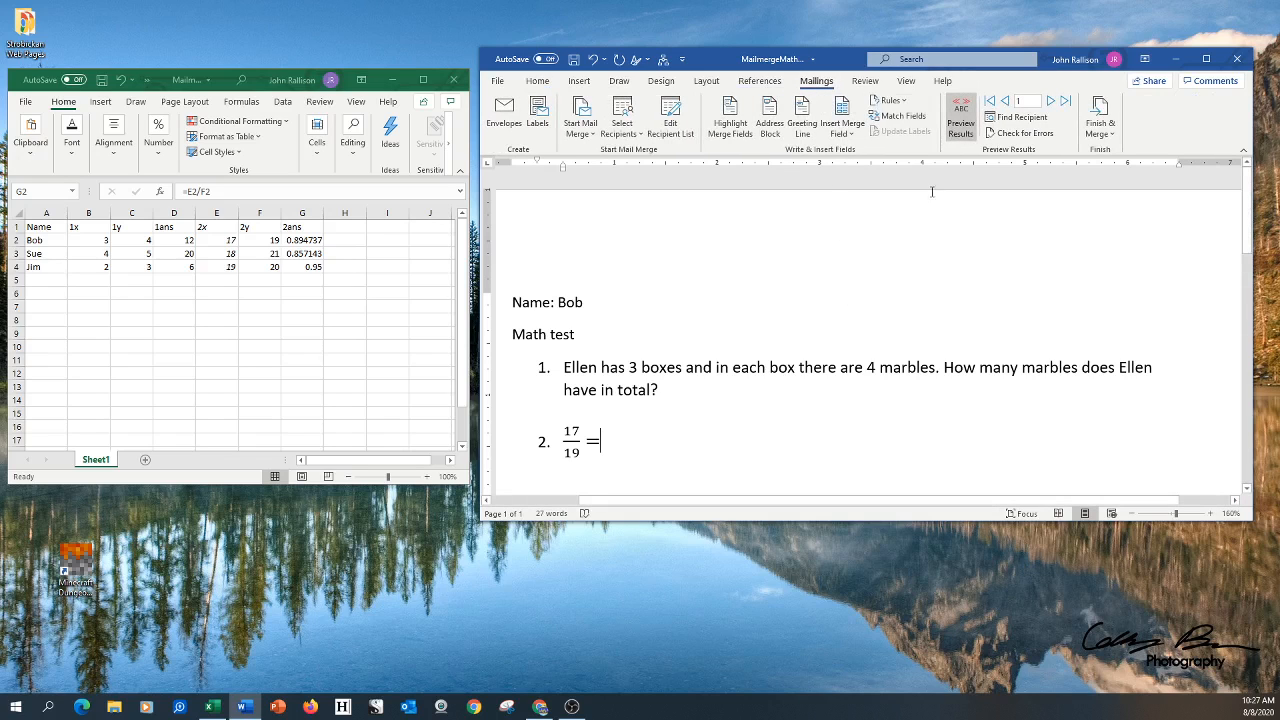
pyautogui.click(1050, 102)
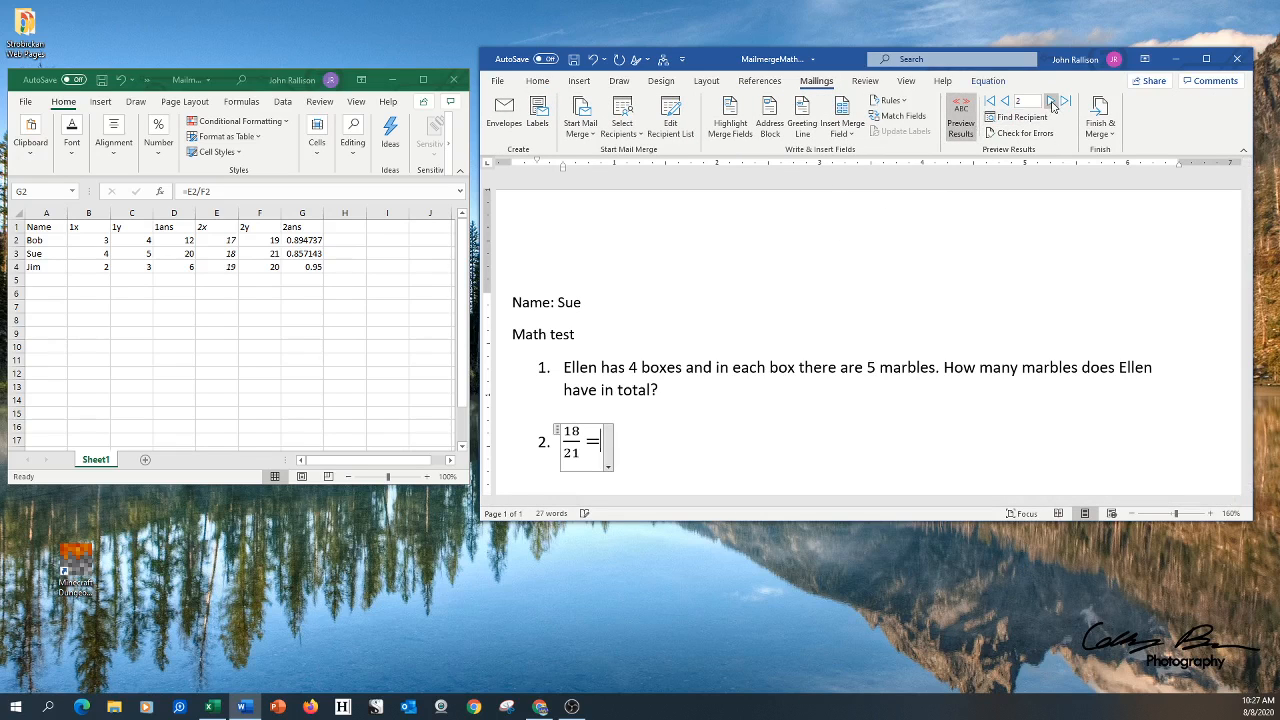
pyautogui.click(1050, 102)
pyautogui.click(961, 126)
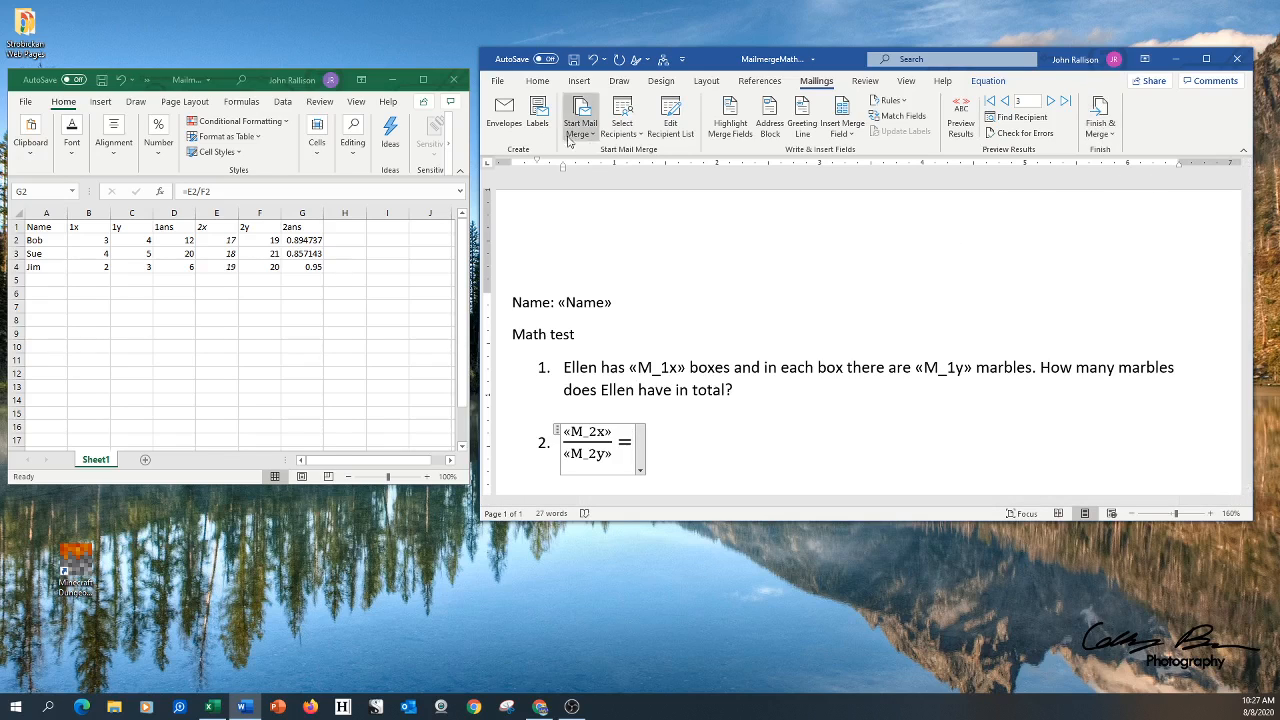
# Step: Merge all records to the printer and choose Microsoft Print to PDF as the output device
pyautogui.click(1109, 129)
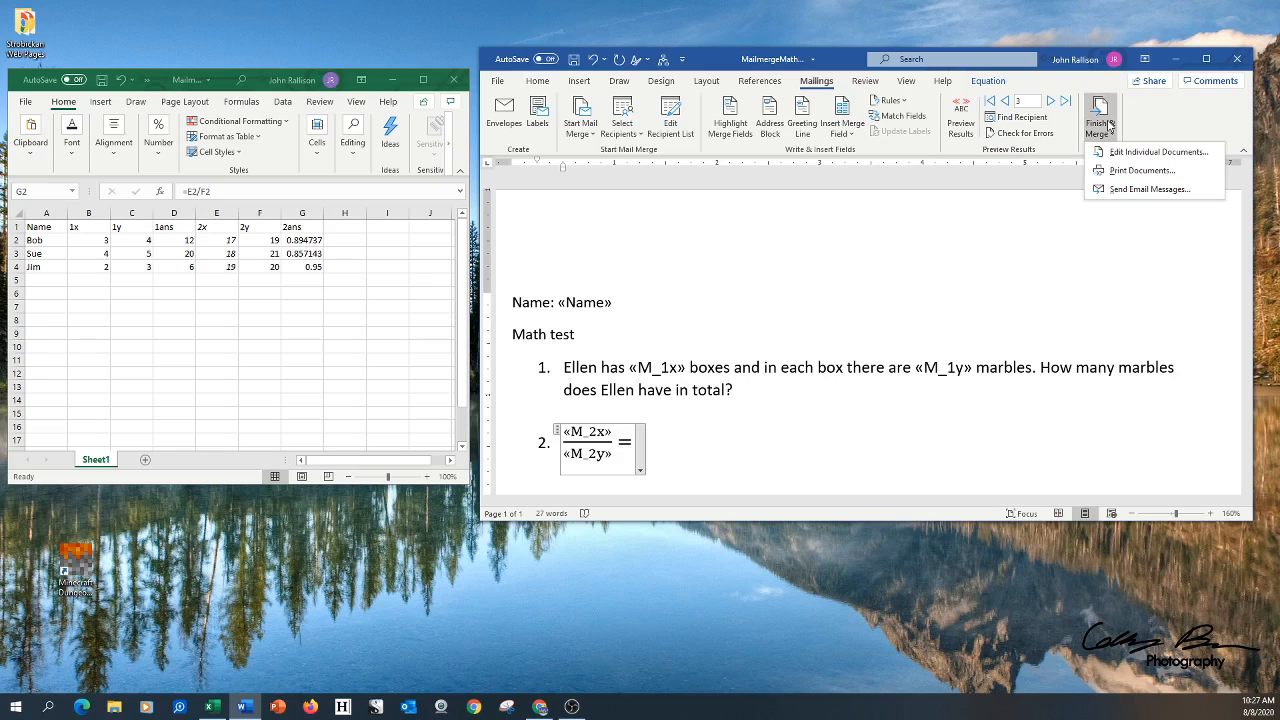
pyautogui.click(1131, 174)
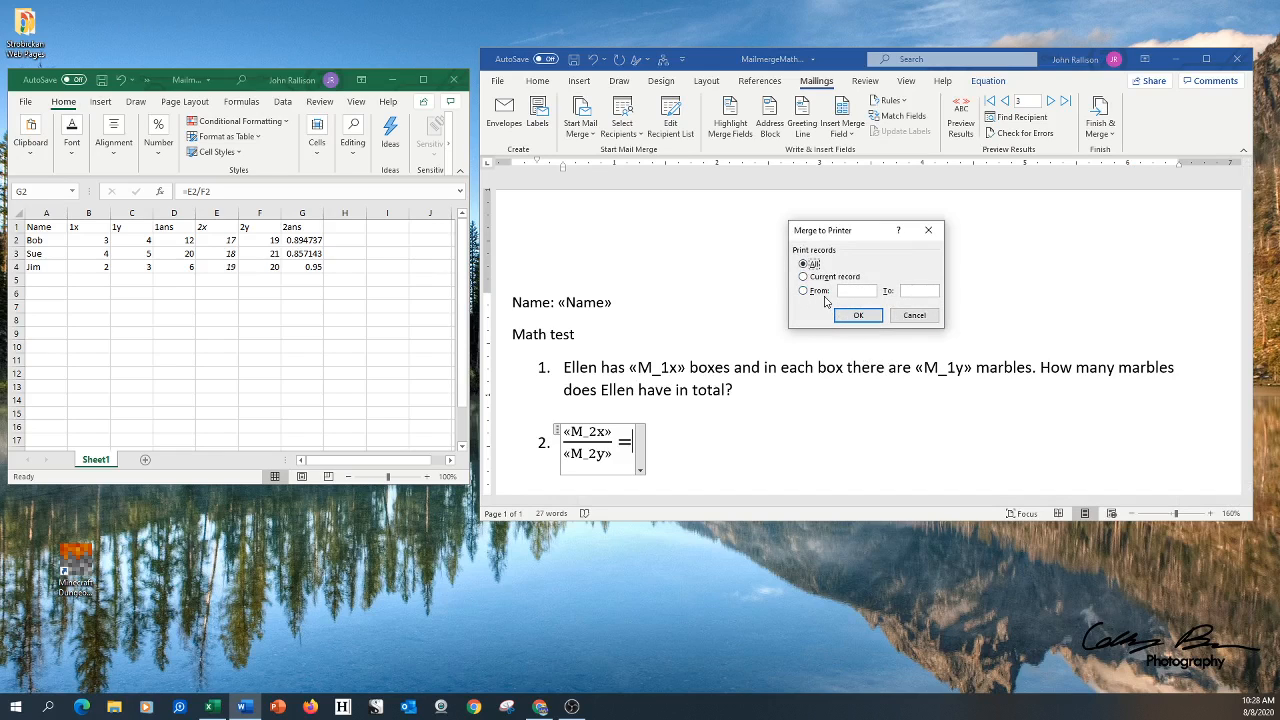
pyautogui.click(852, 318)
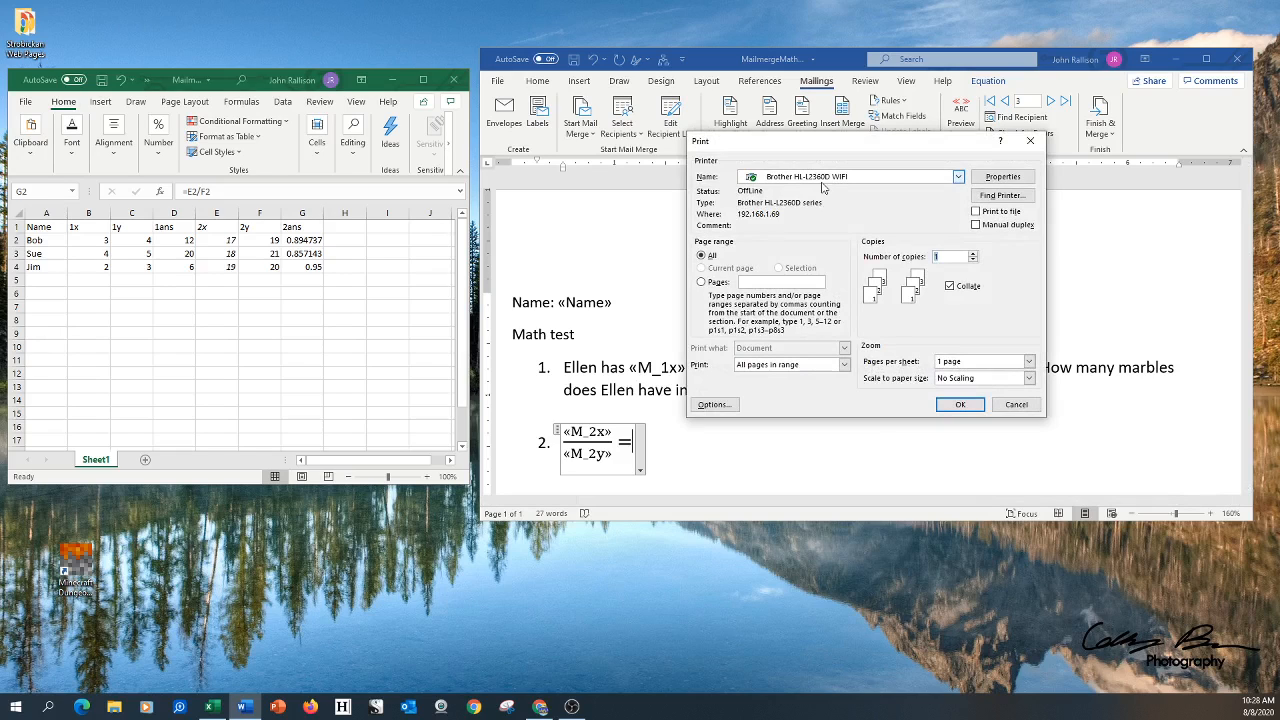
pyautogui.click(875, 177)
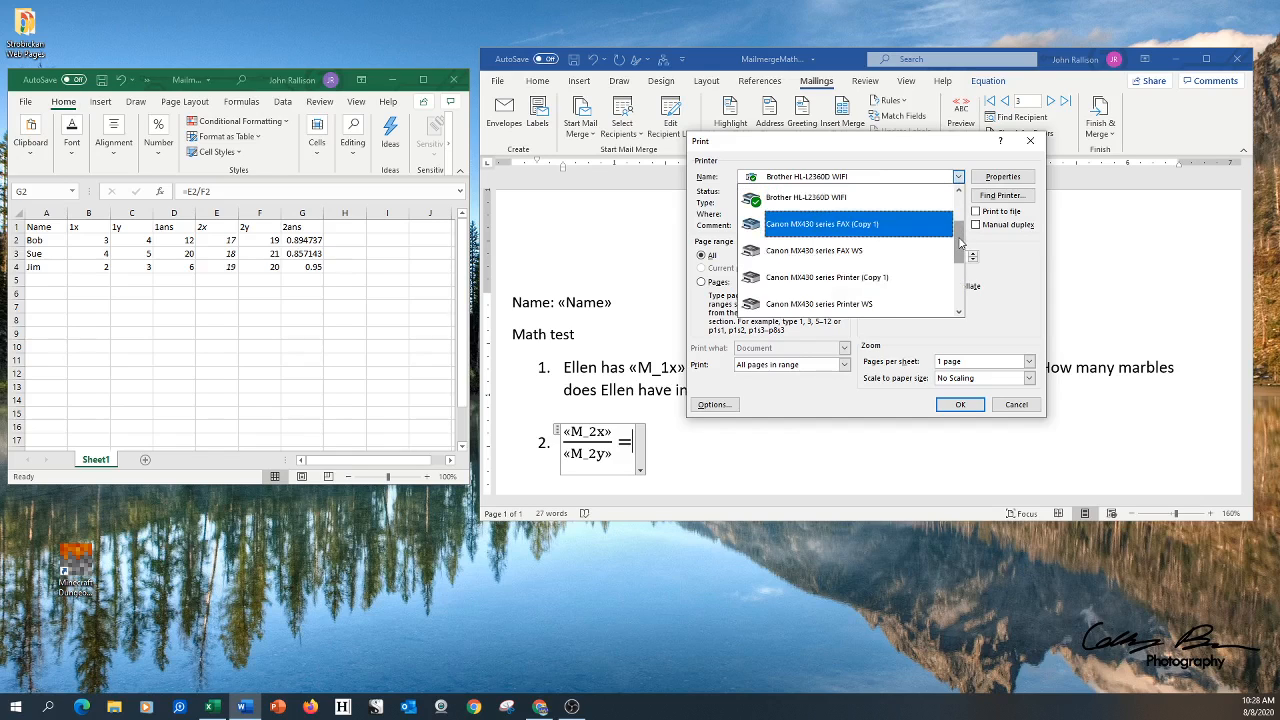
pyautogui.moveTo(961, 236); pyautogui.dragTo(960, 290)
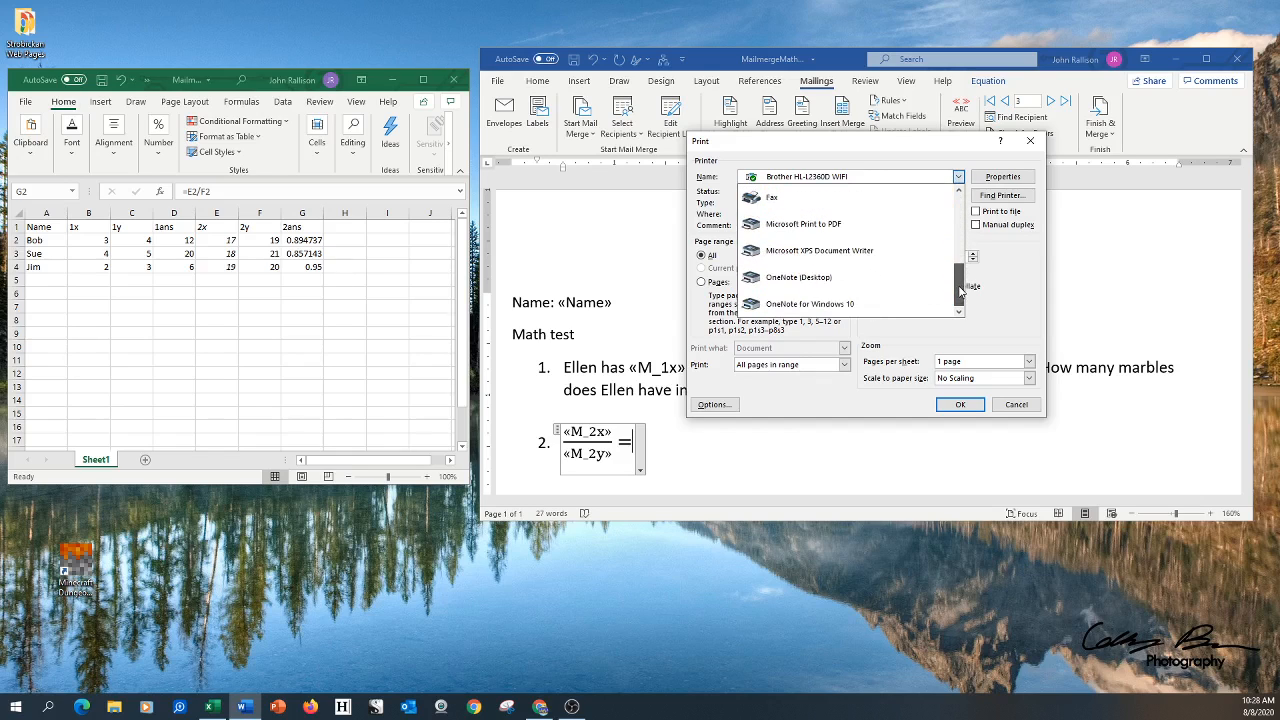
pyautogui.click(826, 228)
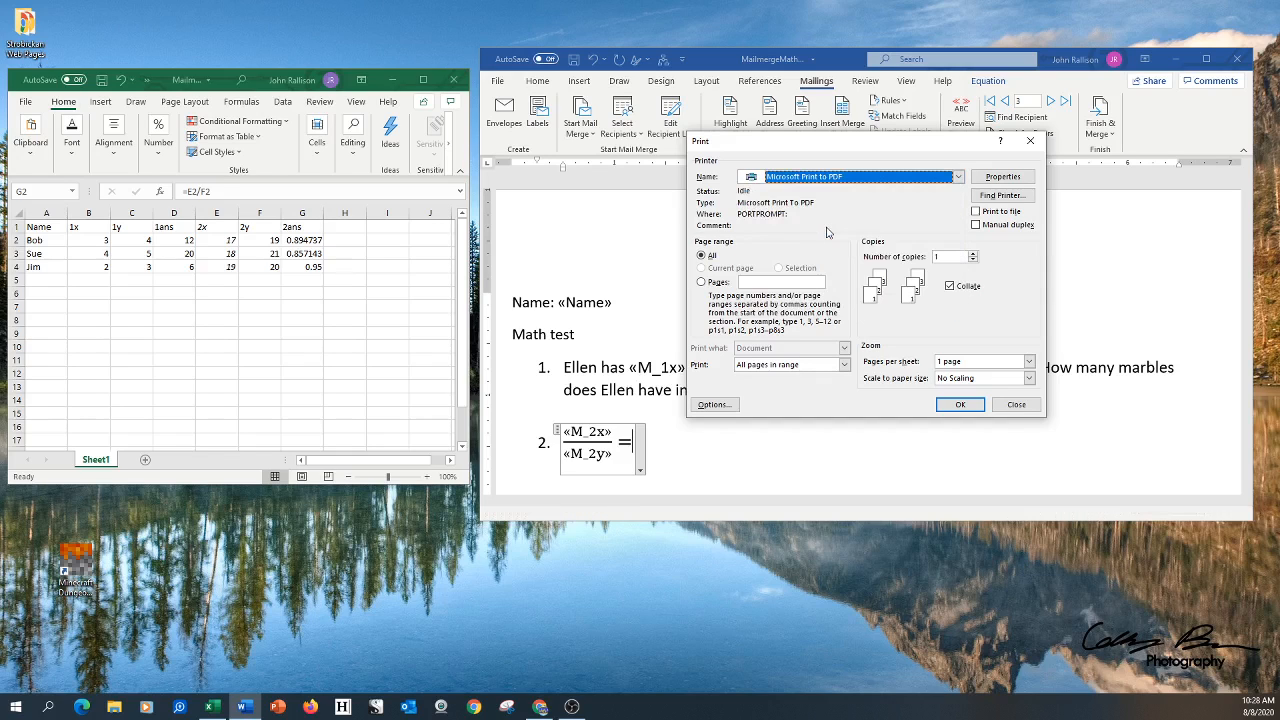
# Step: Print the merged tests and save the PDF output to the Desktop as MathTestMerged
pyautogui.click(960, 407)
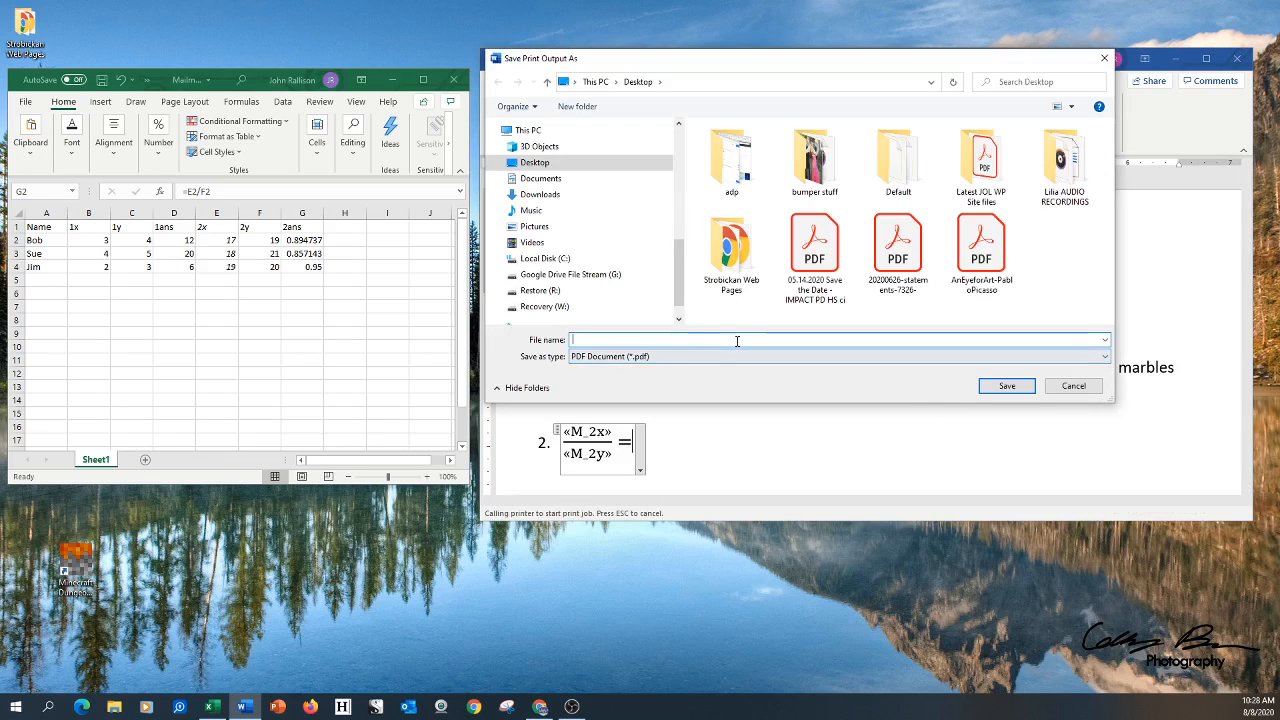
pyautogui.write('Math')
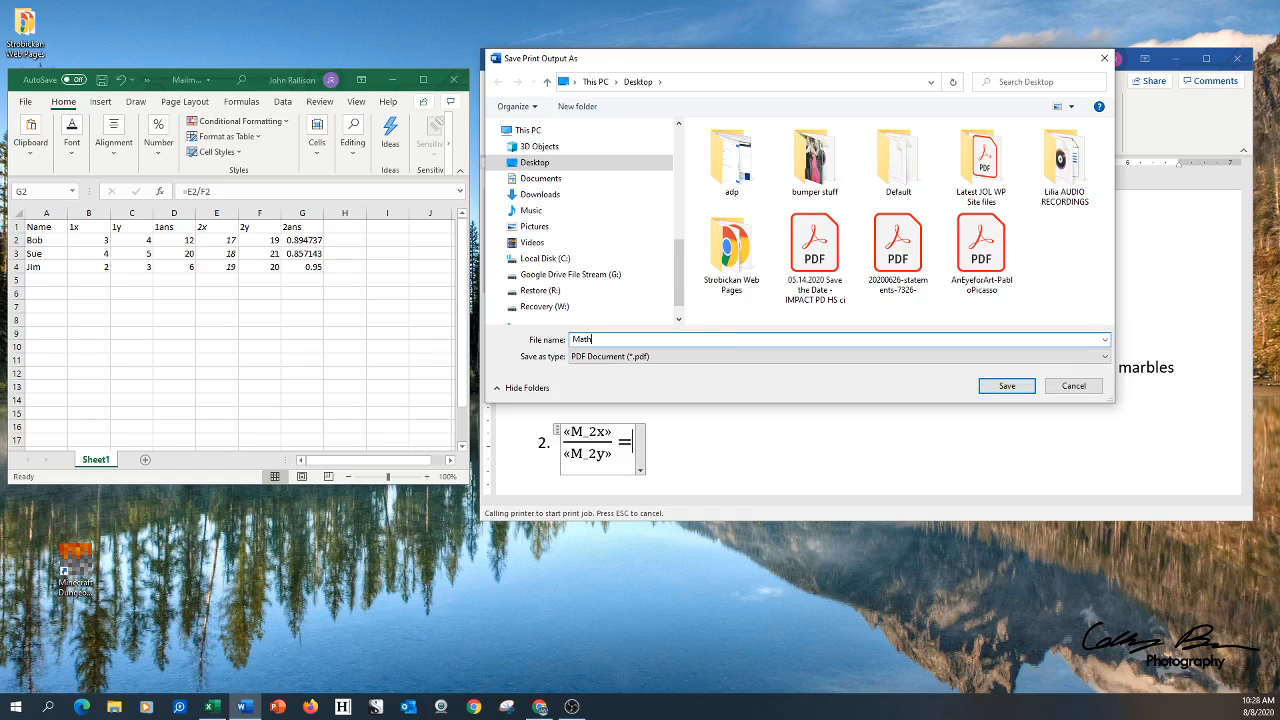
pyautogui.write('TestMerged')
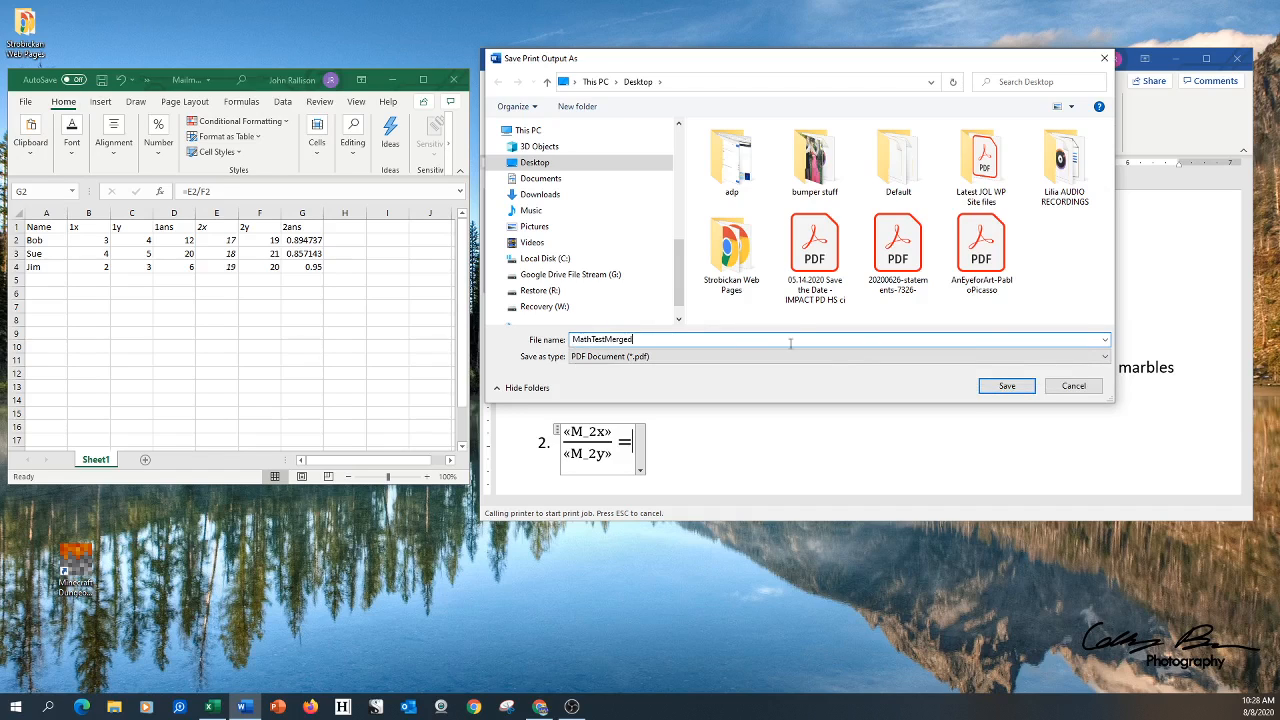
pyautogui.click(1007, 386)
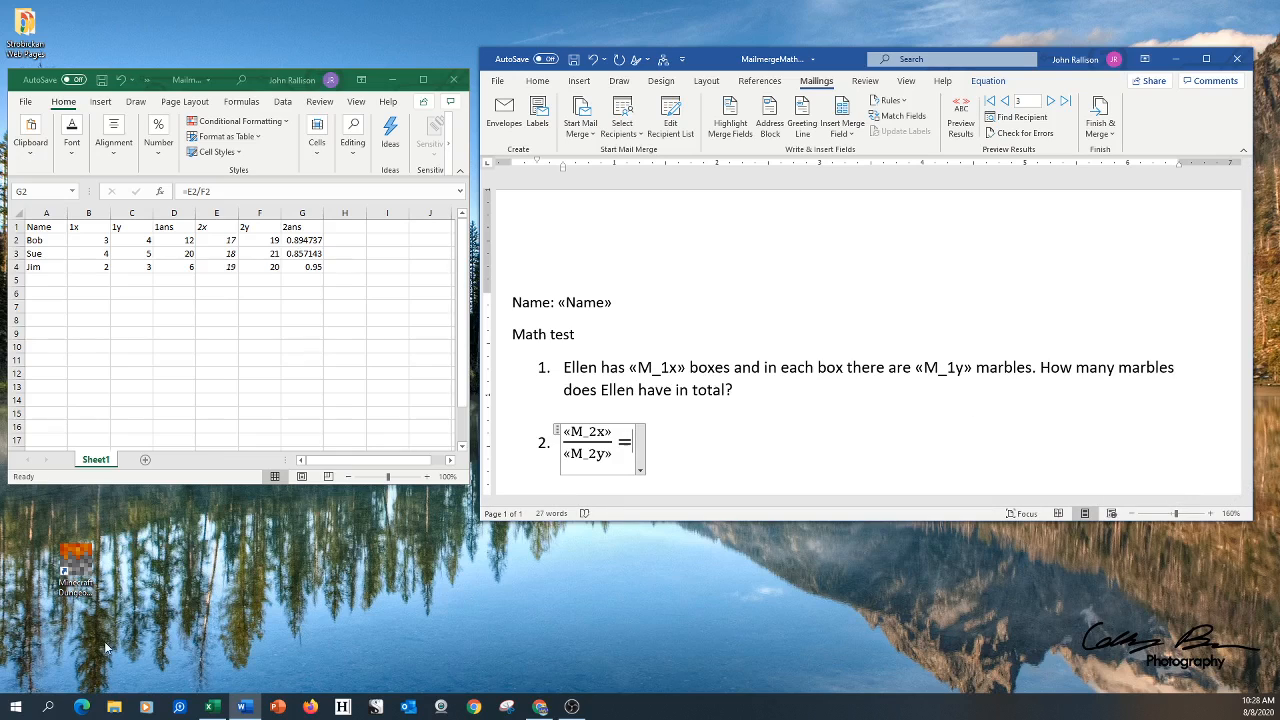
pyautogui.click(158, 82)
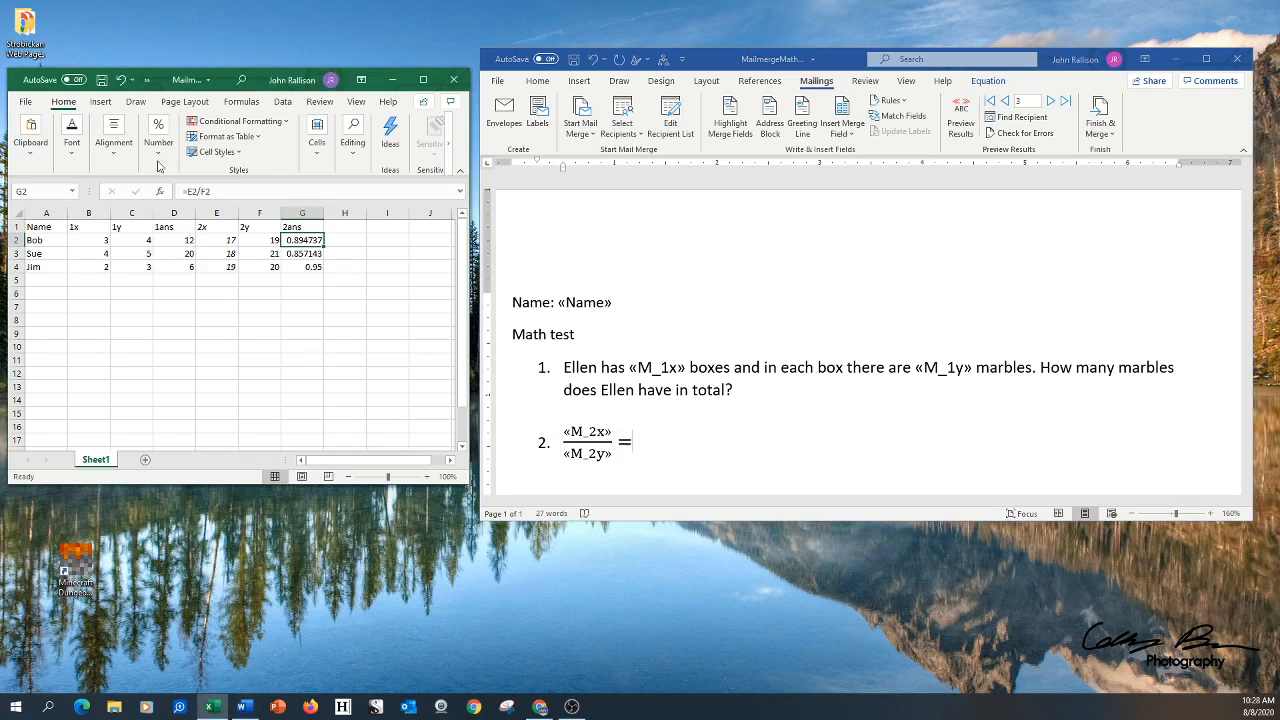
pyautogui.click(16, 82)
pyautogui.click(32, 86)
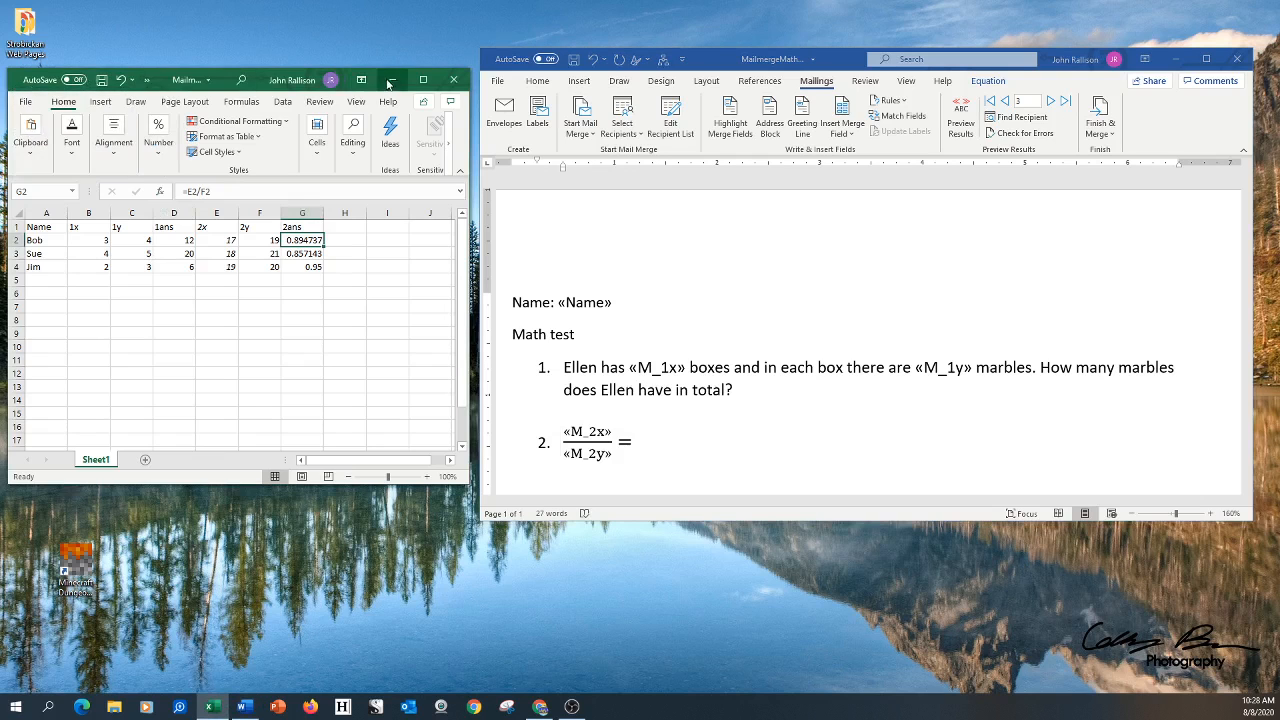
pyautogui.click(390, 80)
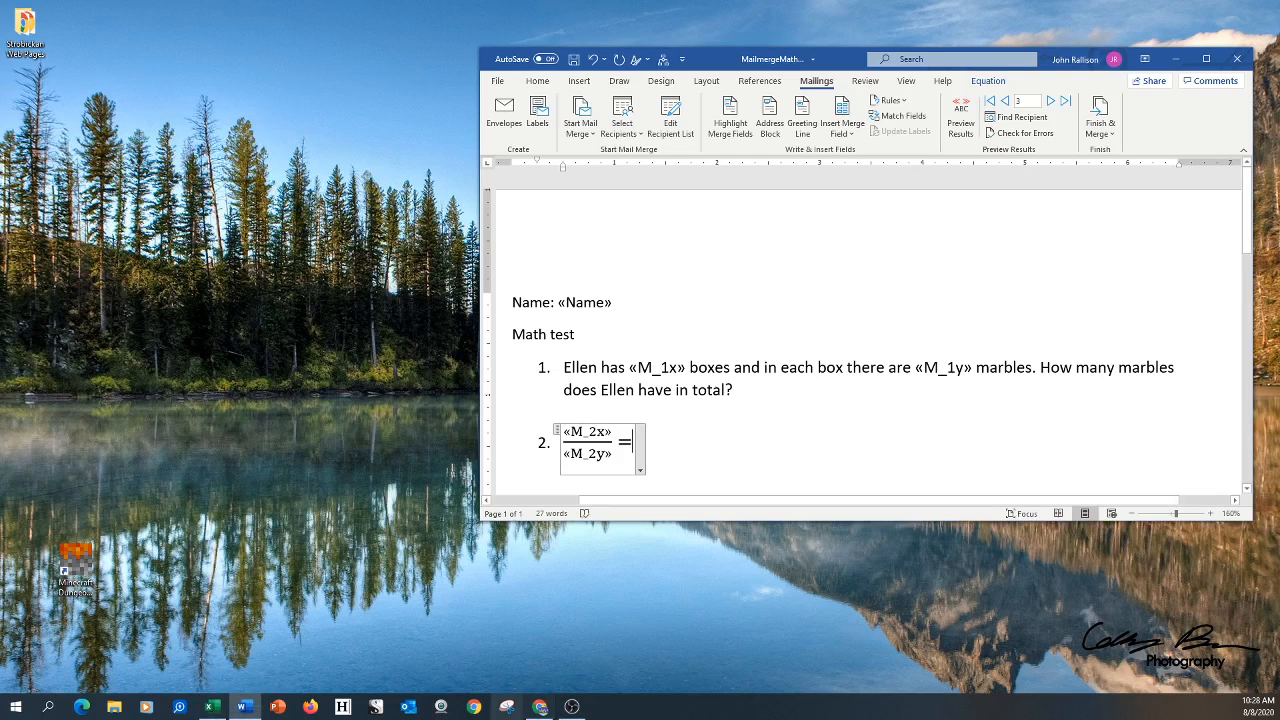
pyautogui.click(220, 710)
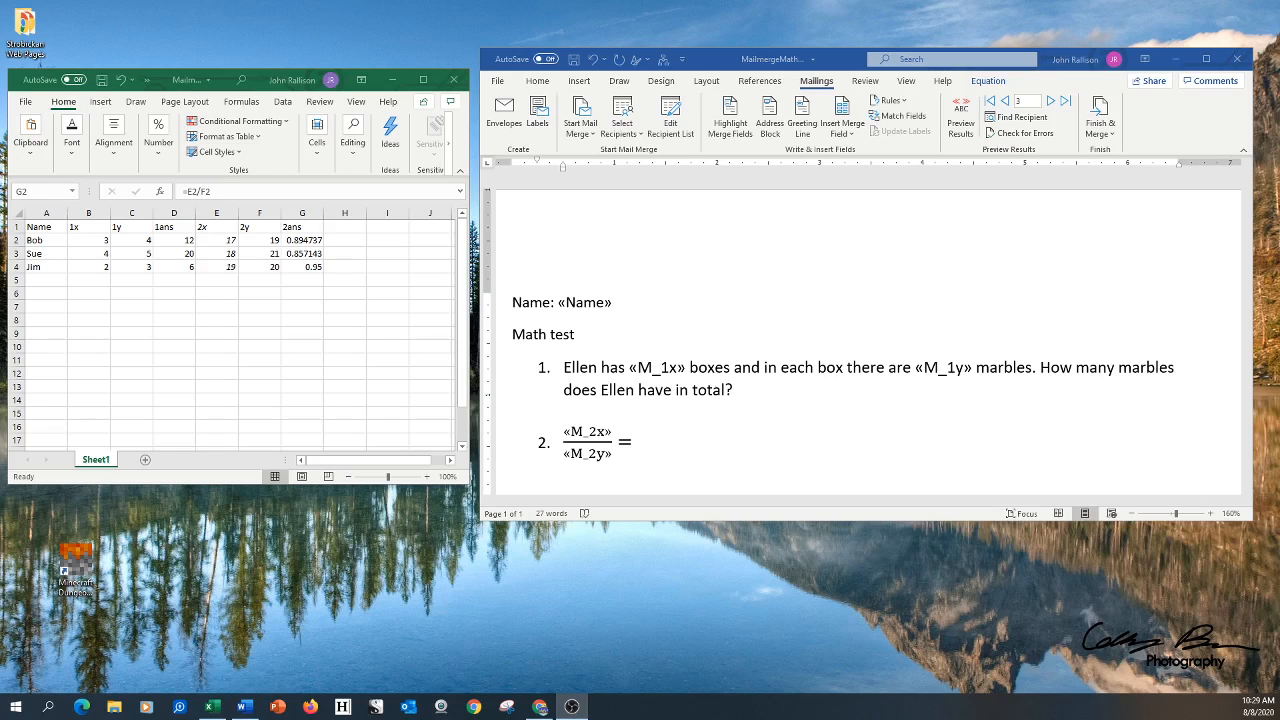
pyautogui.click(1069, 204)
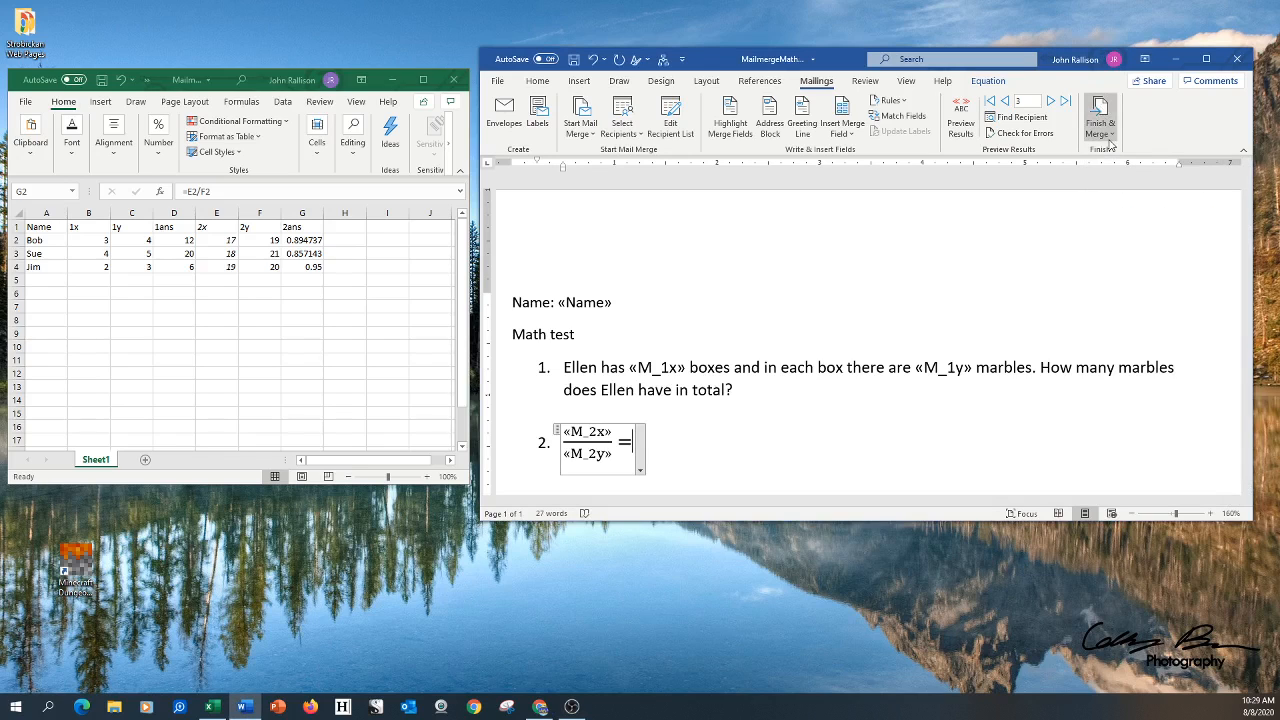
pyautogui.click(1108, 140)
pyautogui.click(1118, 172)
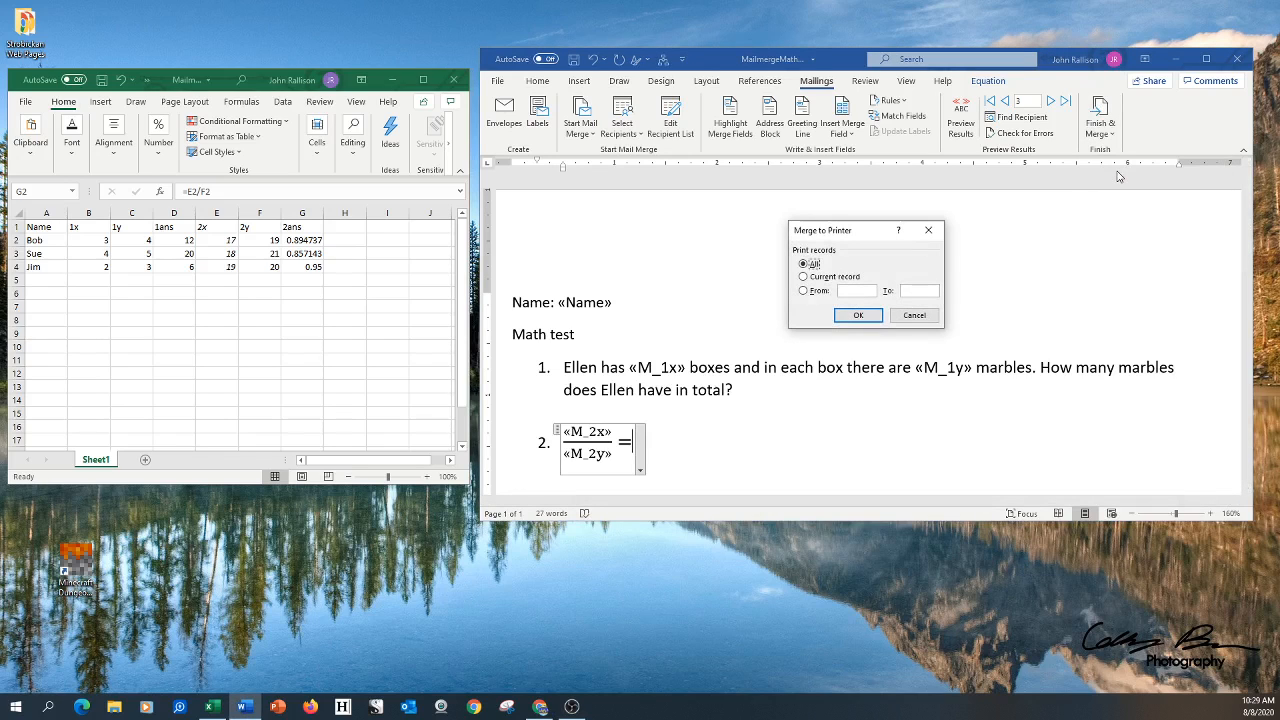
pyautogui.click(858, 316)
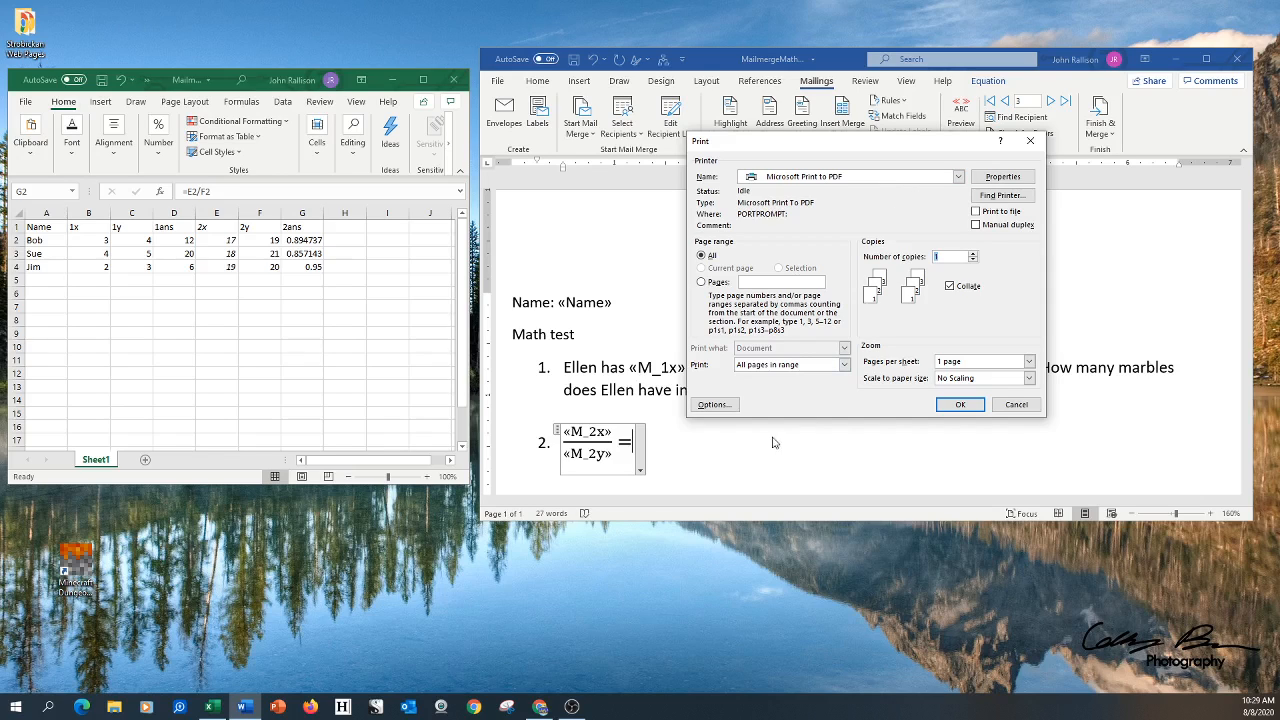
pyautogui.click(714, 405)
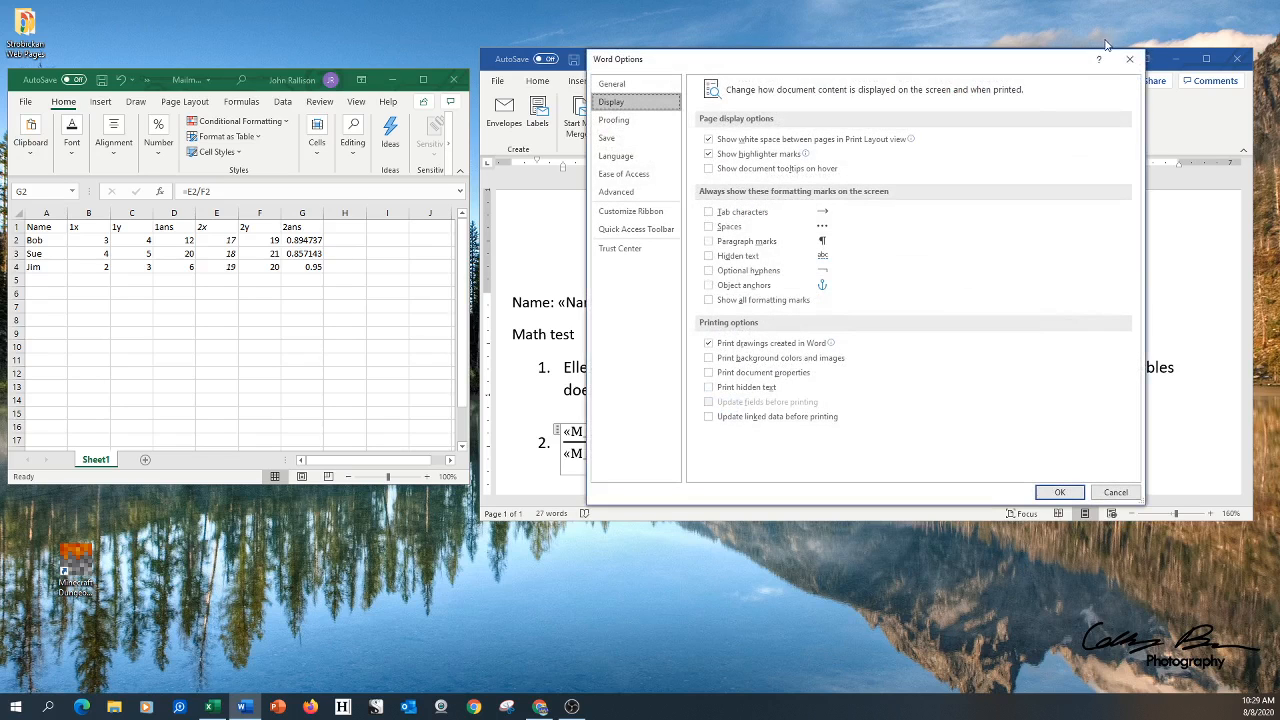
pyautogui.click(1130, 58)
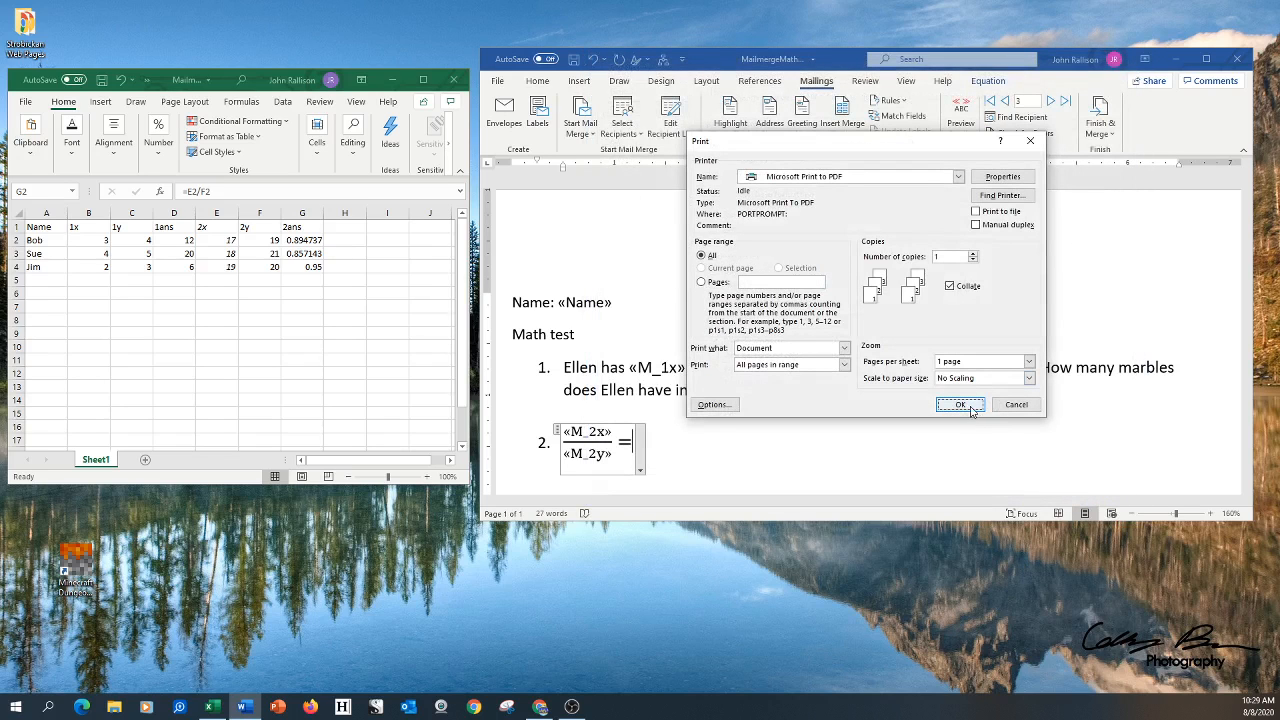
pyautogui.click(970, 409)
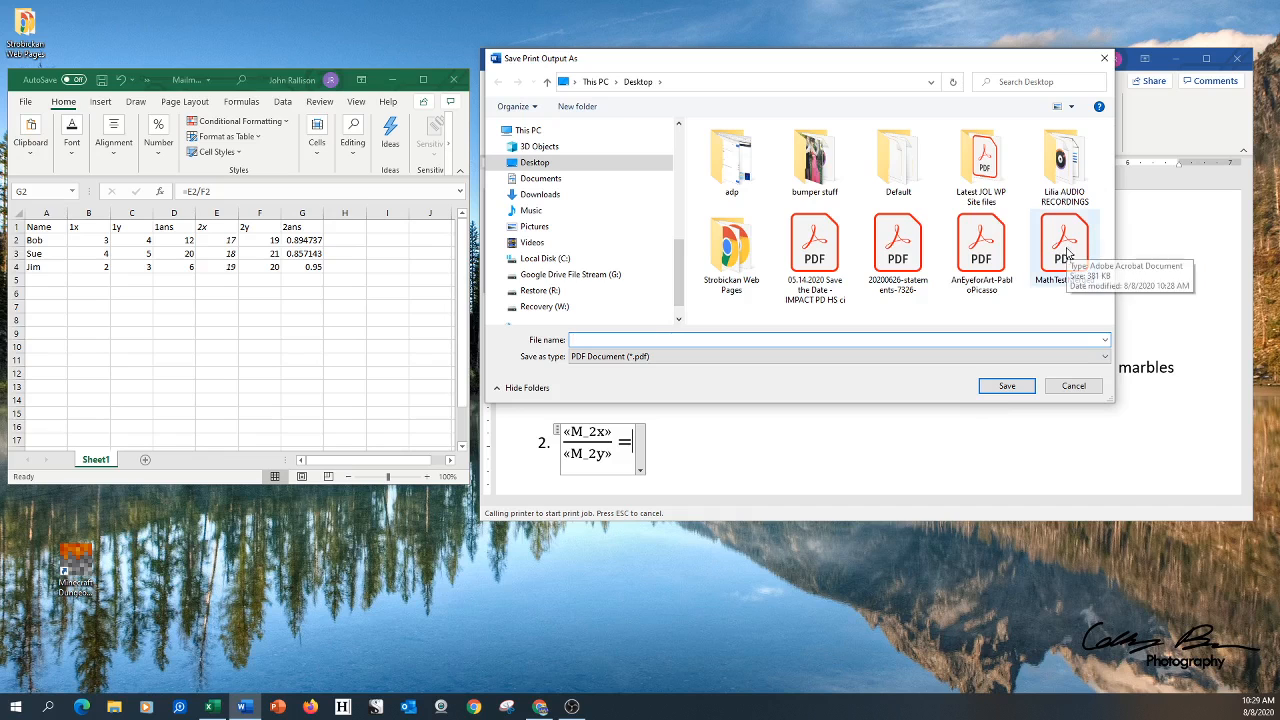
pyautogui.click(1104, 58)
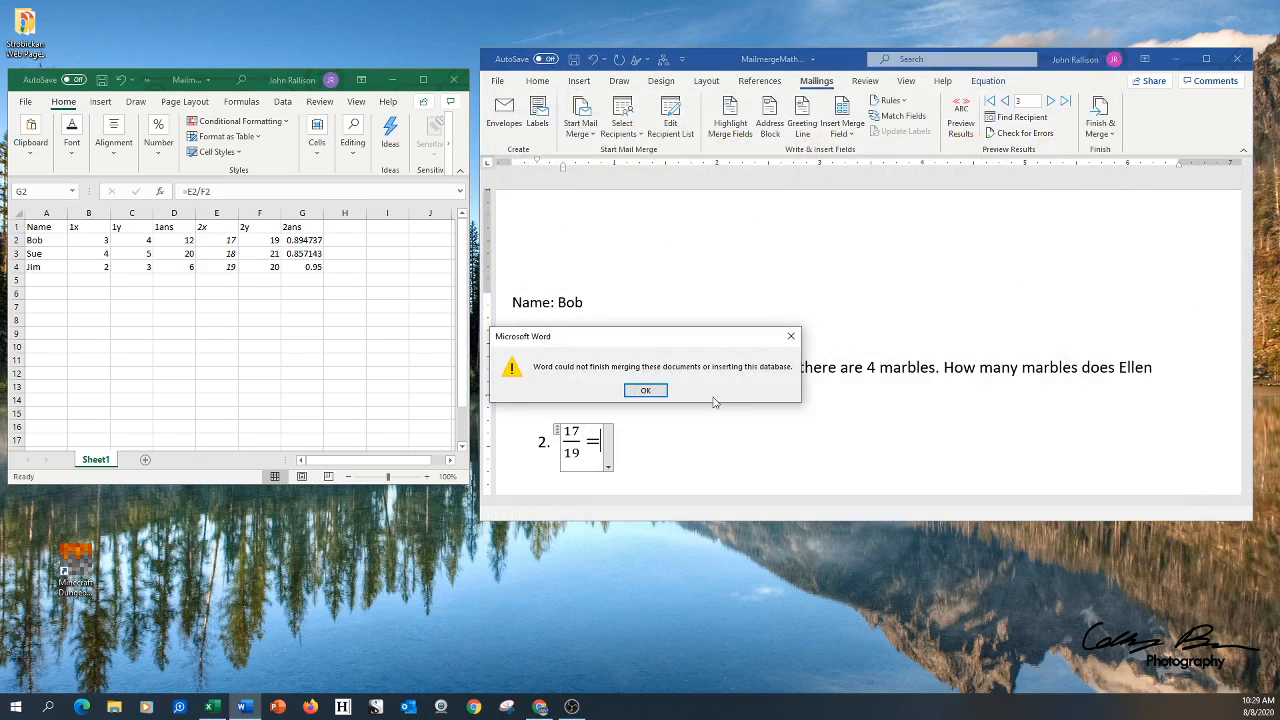
pyautogui.click(646, 390)
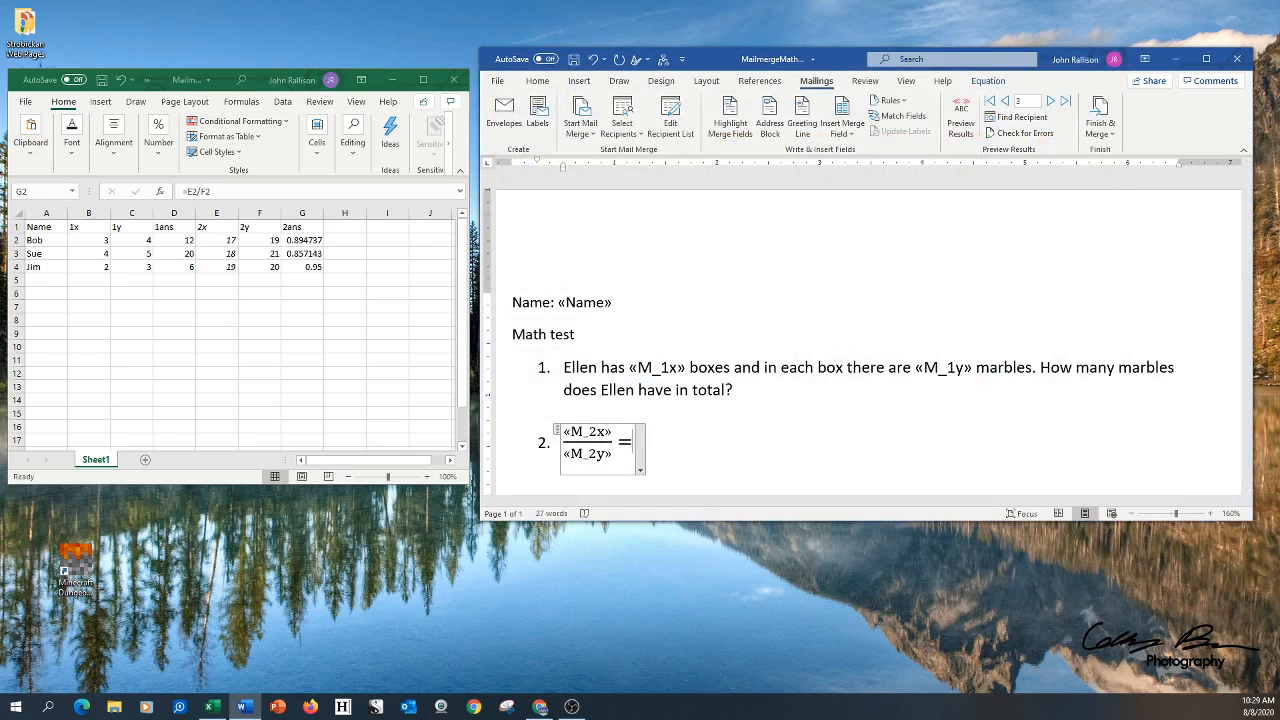
# Step: Switch to MathTestMerged.pdf in Adobe Acrobat Reader, review each student's test page in a smaller window, and close the reader
pyautogui.hotkey('alt', 'Tab')
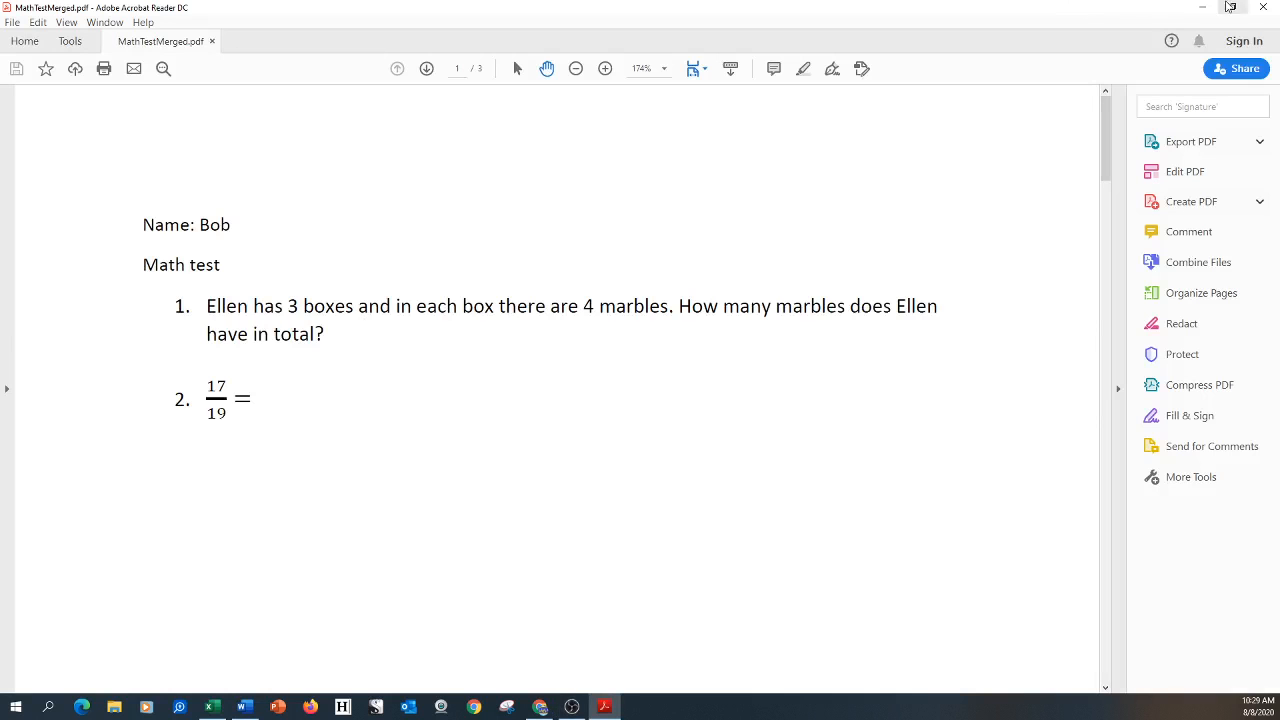
pyautogui.click(1230, 7)
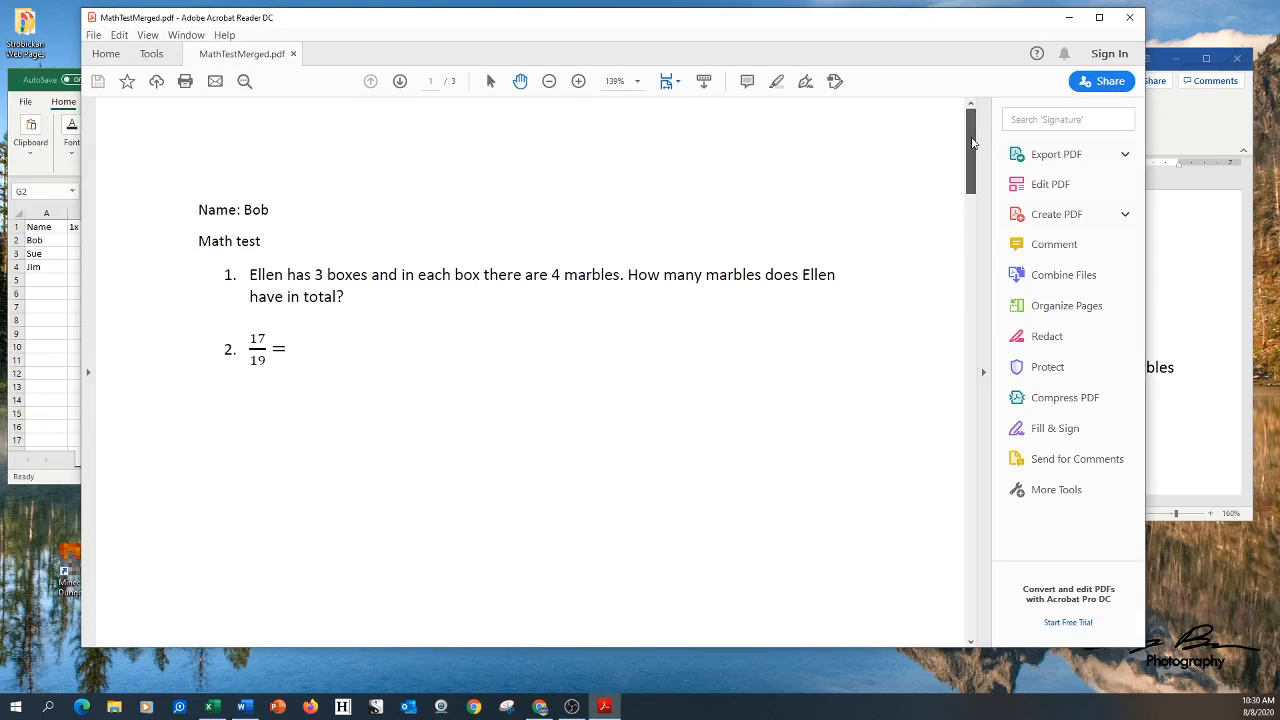
pyautogui.moveTo(971, 143); pyautogui.dragTo(984, 319)
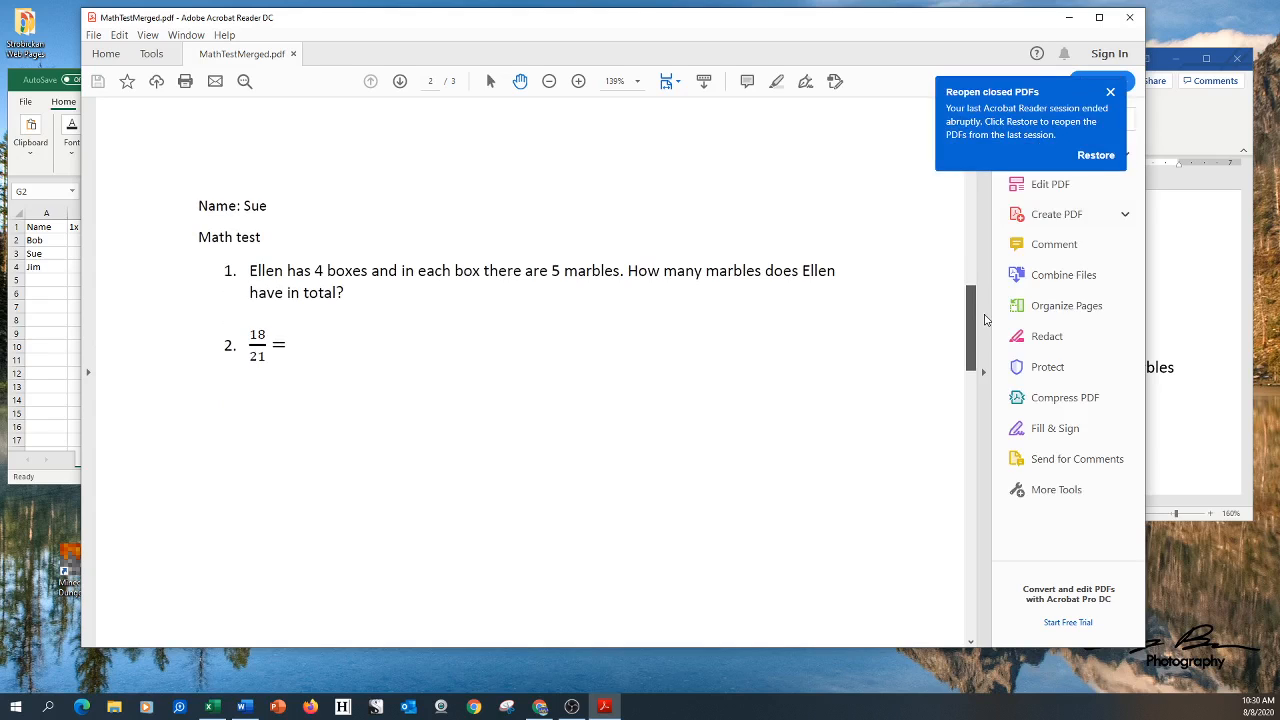
pyautogui.moveTo(984, 320); pyautogui.dragTo(984, 321)
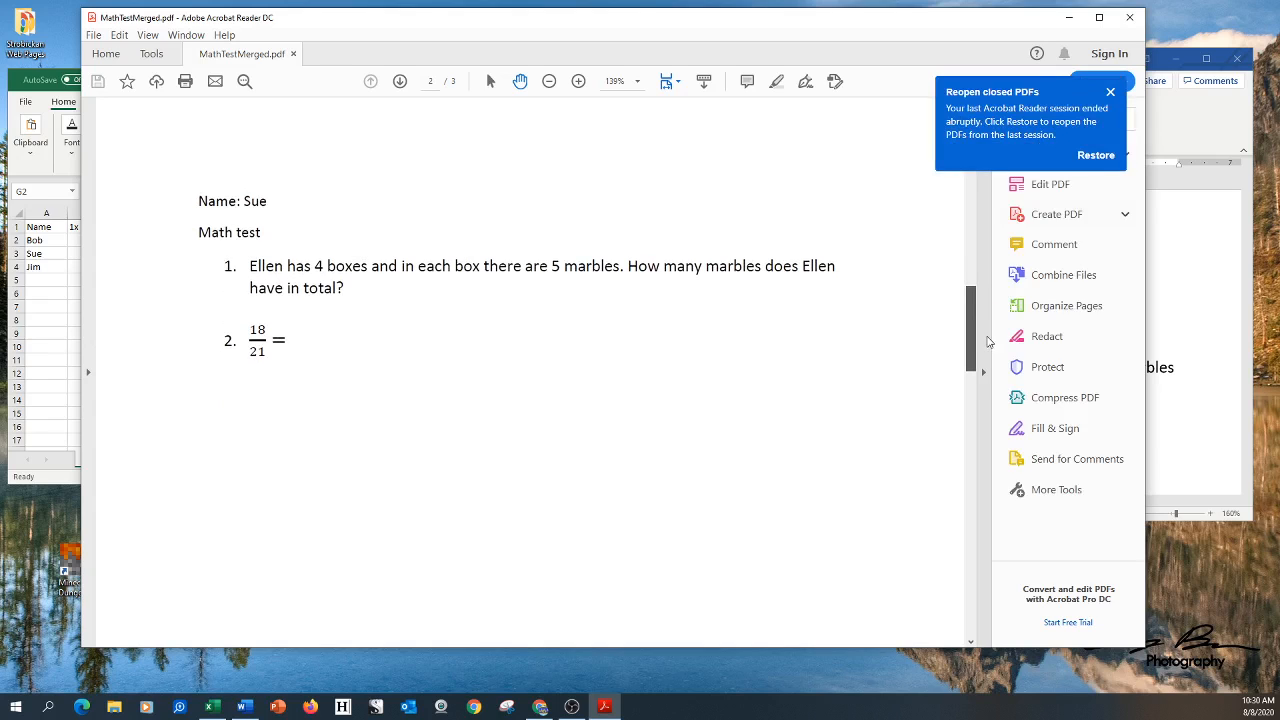
pyautogui.moveTo(971, 351); pyautogui.dragTo(973, 440)
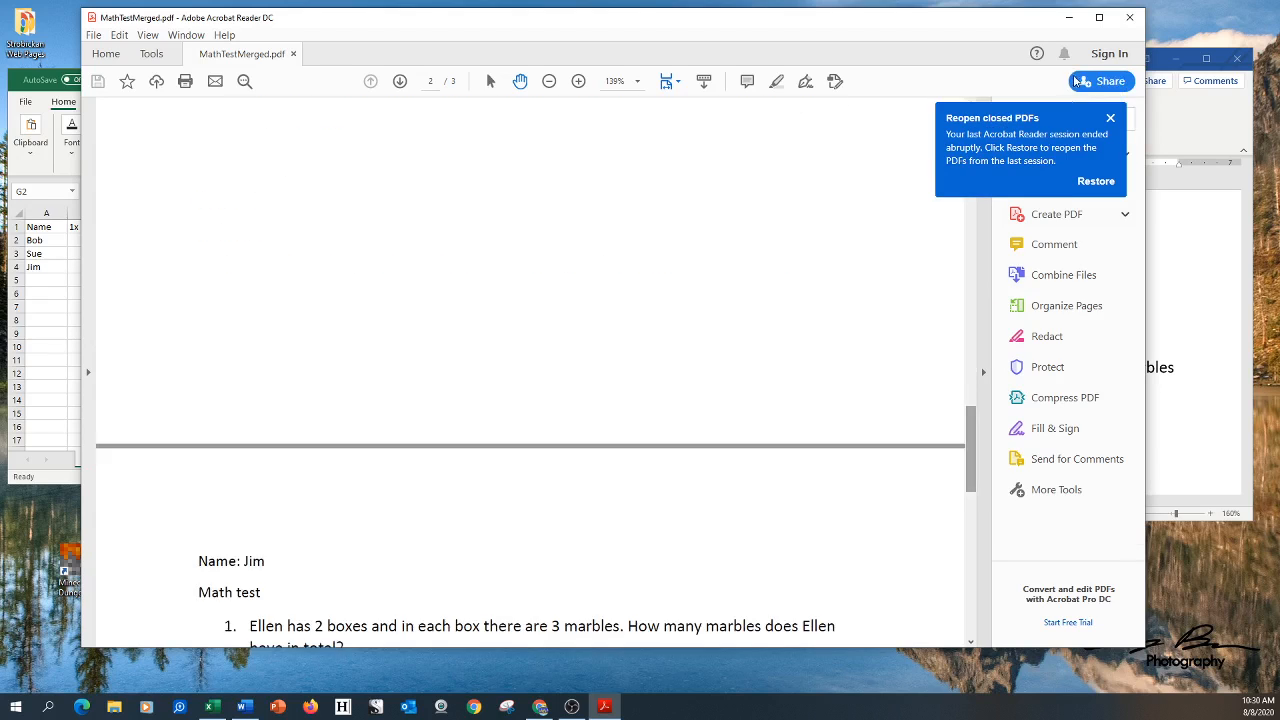
pyautogui.click(1111, 119)
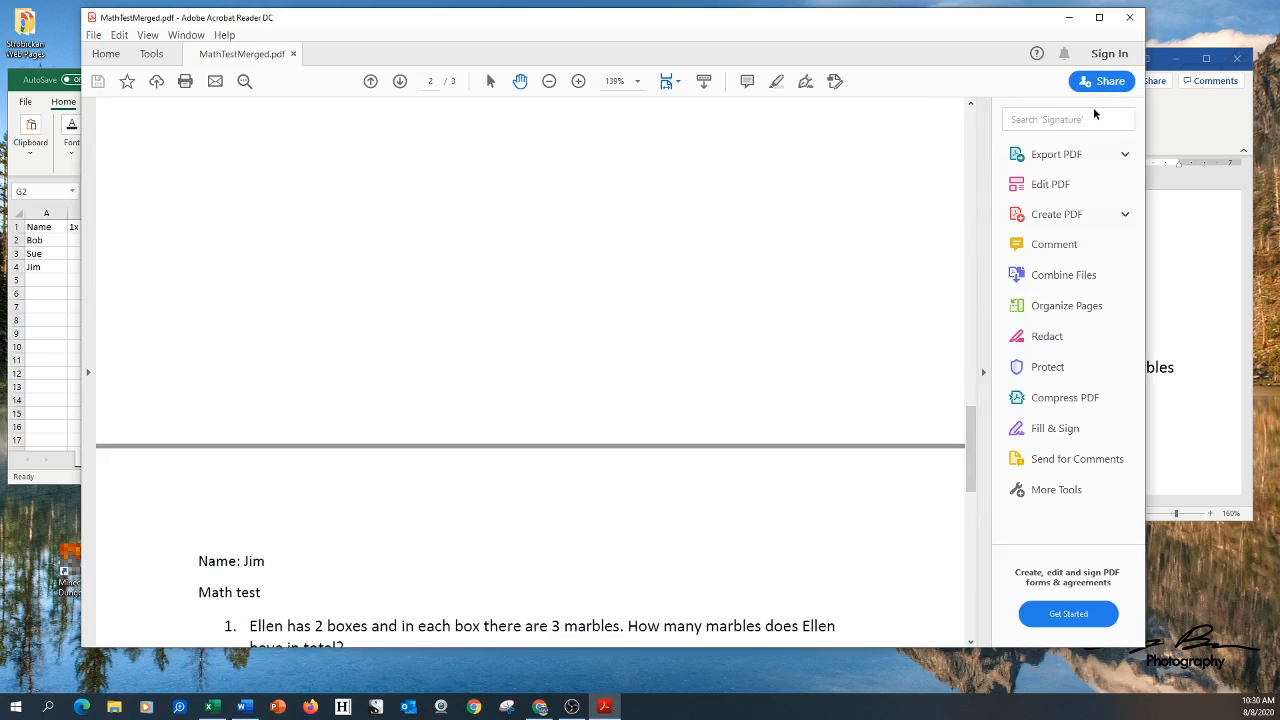
pyautogui.moveTo(968, 427); pyautogui.dragTo(967, 478)
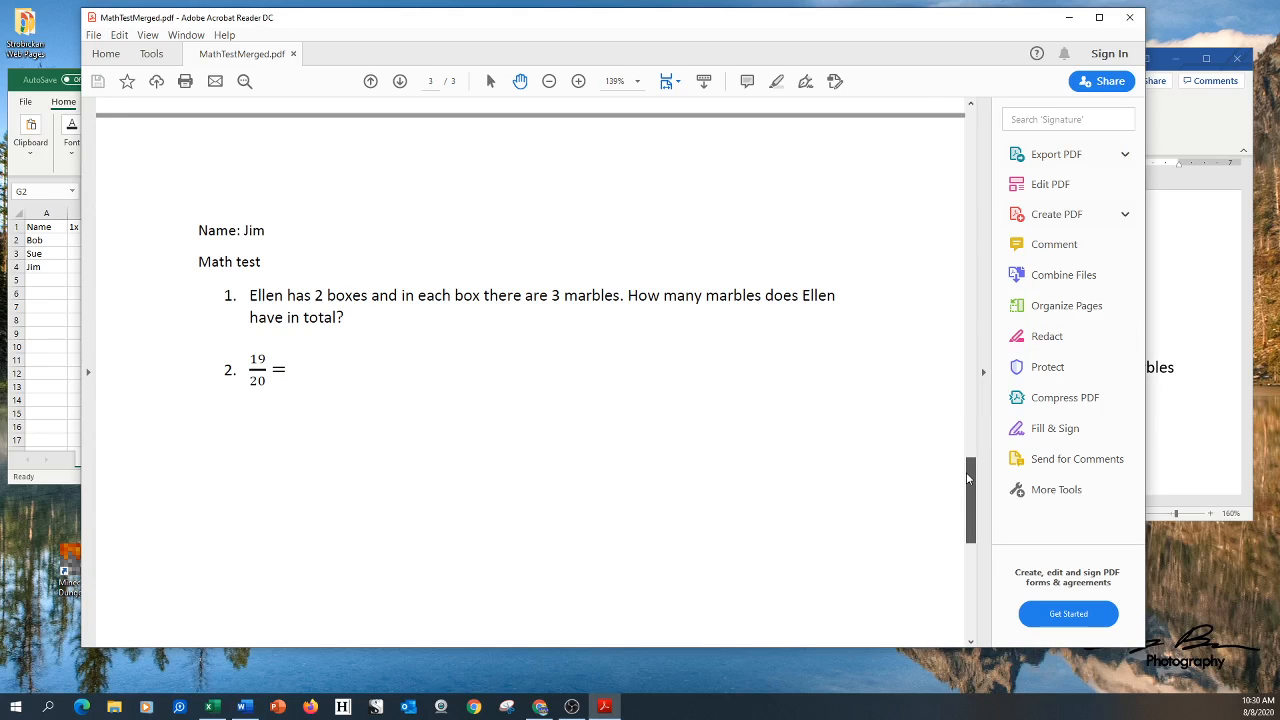
pyautogui.moveTo(967, 478); pyautogui.dragTo(971, 120)
pyautogui.click(1133, 20)
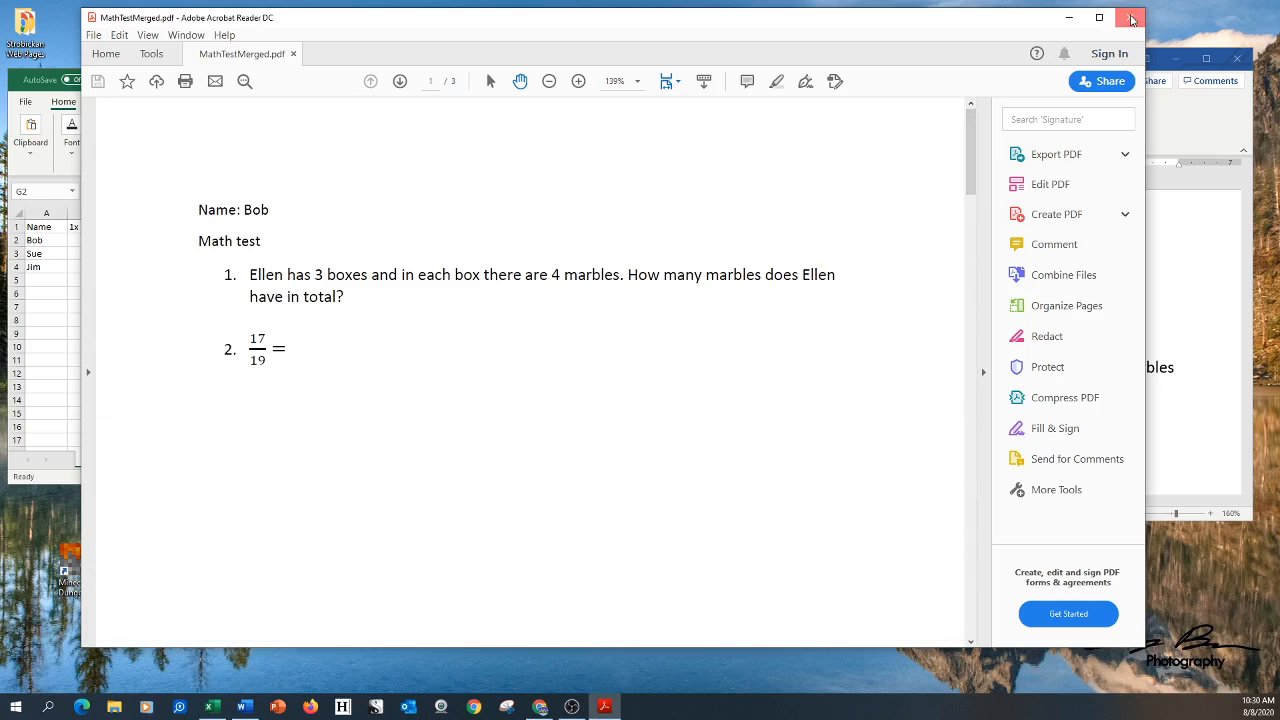